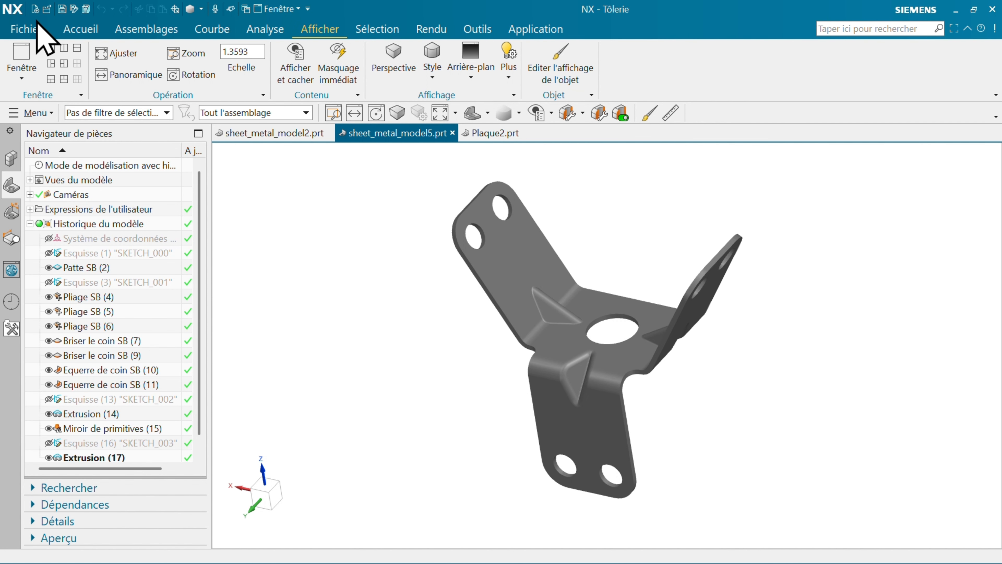
- Create a millimetre sheet-metal (Tôlerie) part named sheet_metal_model1.prt and start a sketch on its XY plane
left_click(35, 12)
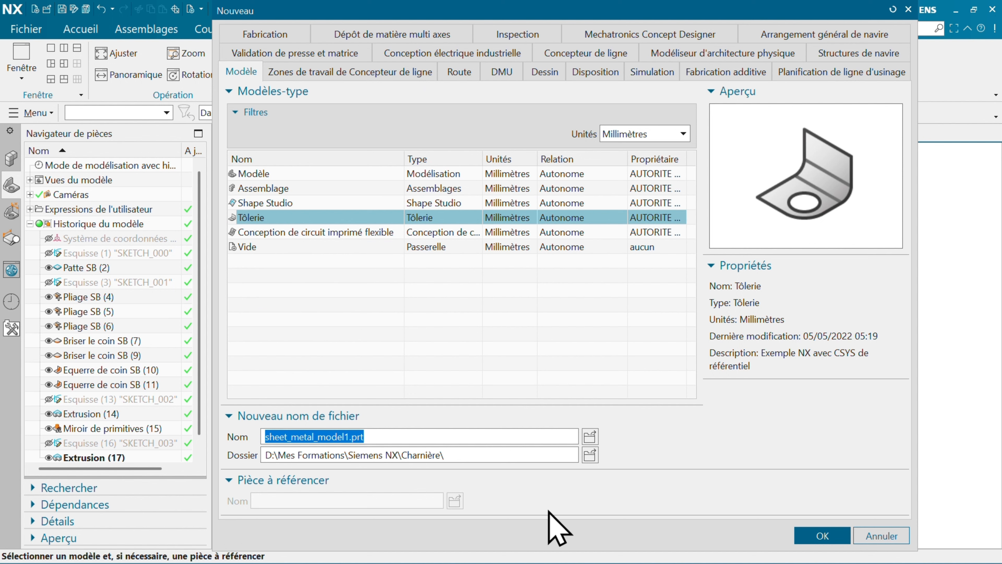
left_click(807, 530)
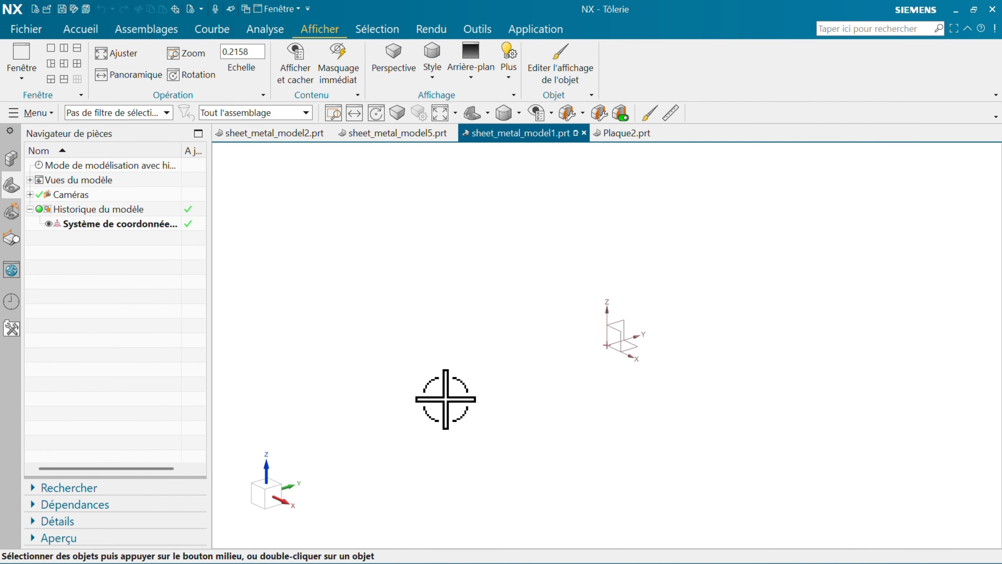
left_click(640, 344)
key("Escape")
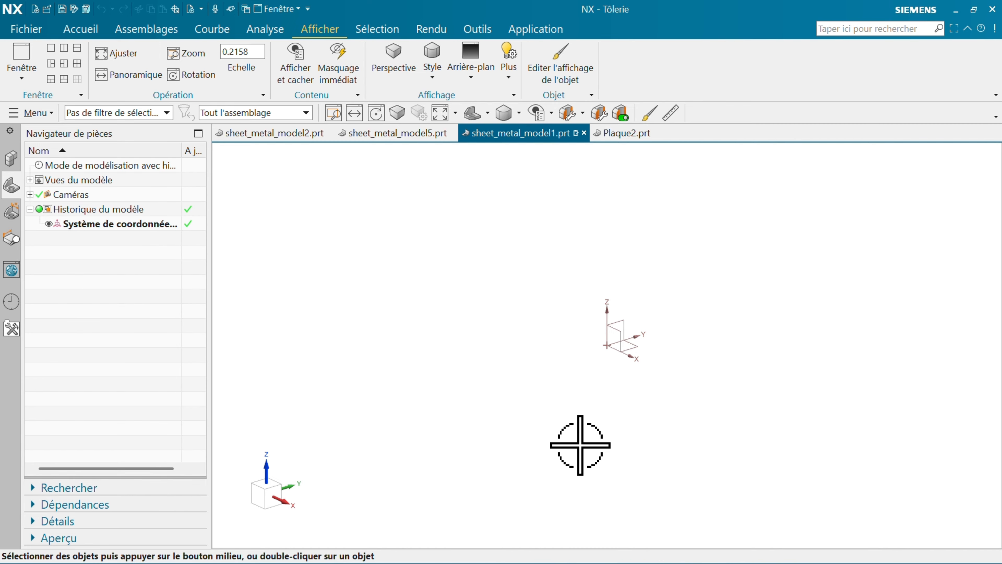
left_click(640, 345)
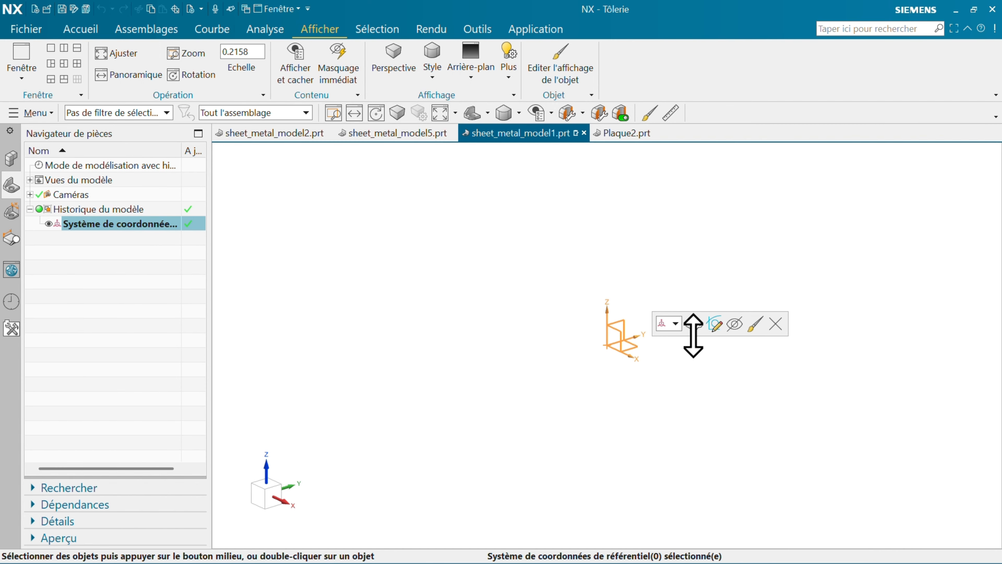
left_click(719, 326)
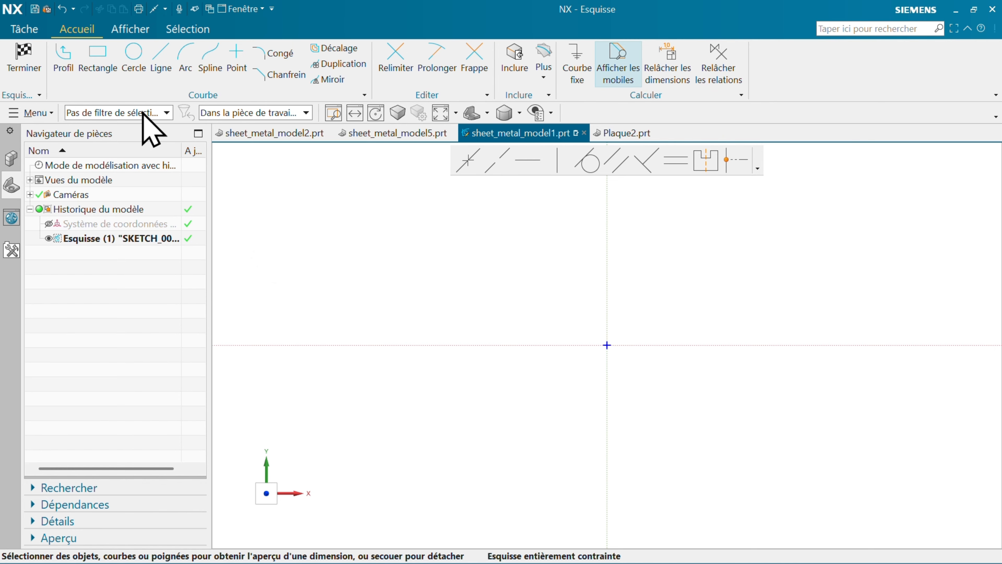
- Draw a horizontal rectangle centred on the sketch origin, about 1000 mm wide and 332 mm high
left_click(104, 59)
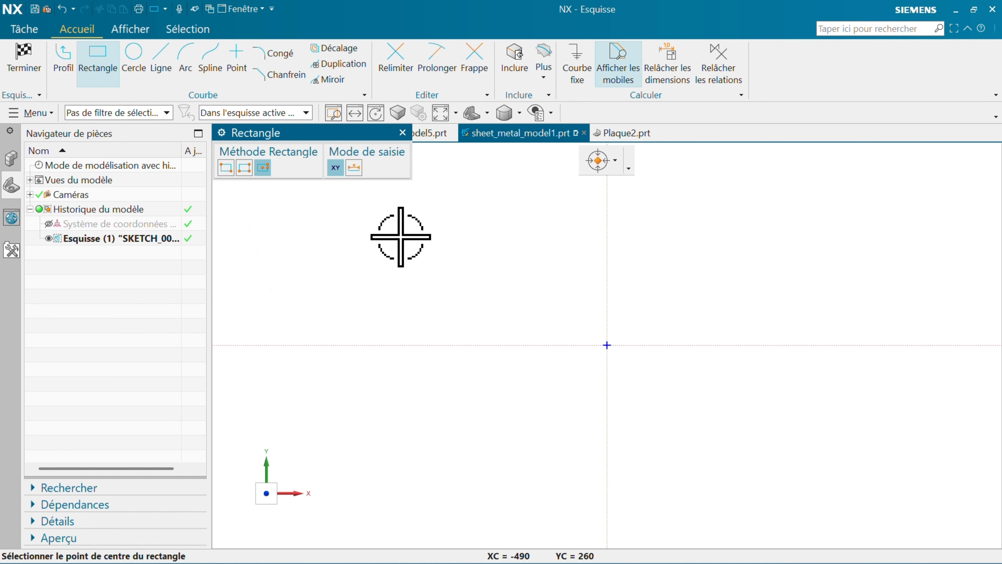
left_click(606, 346)
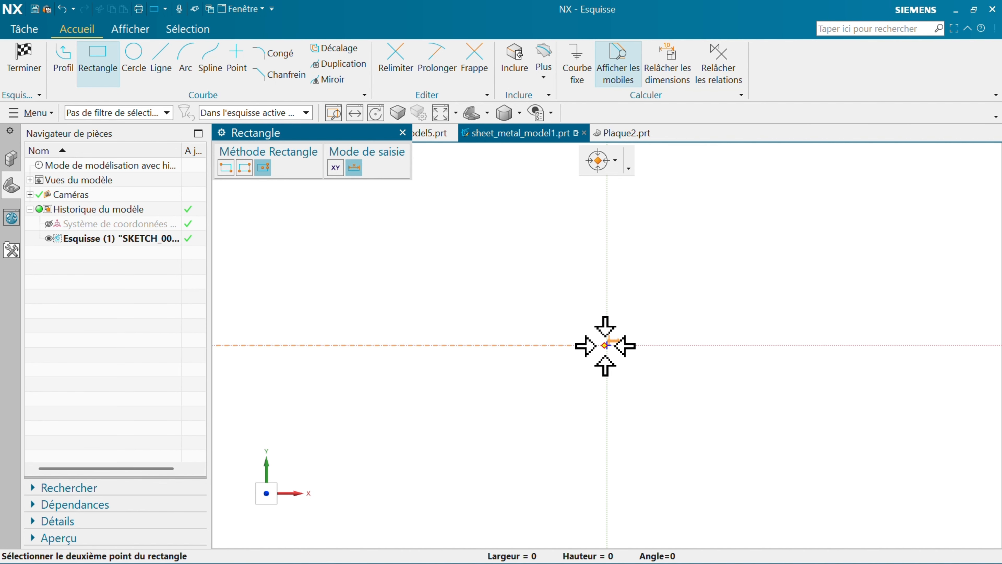
left_click(394, 346)
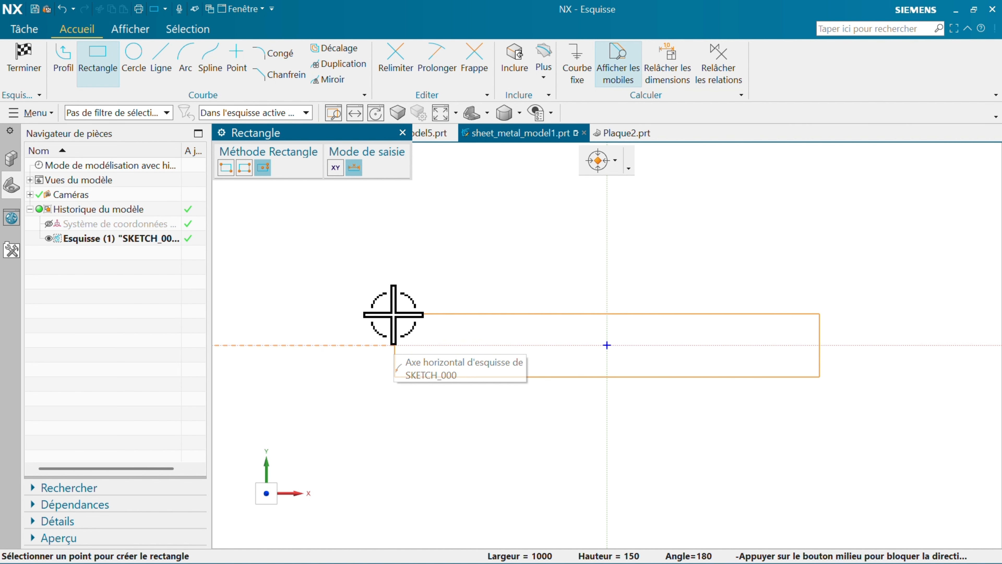
left_click(385, 278)
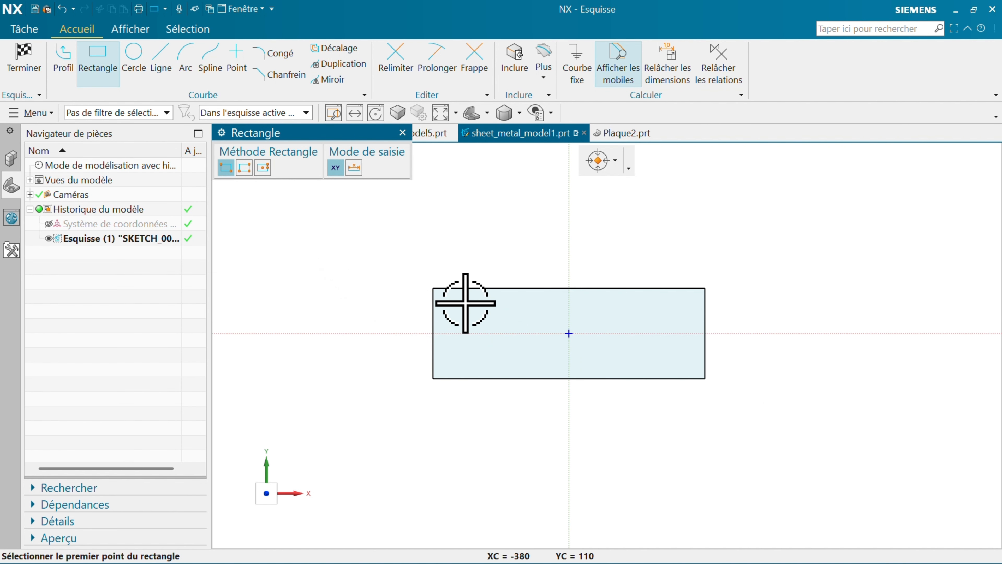
- Draw a second, narrower rectangle extending down from the middle of the first rectangle's lower edge to form a T shape
left_click(532, 379)
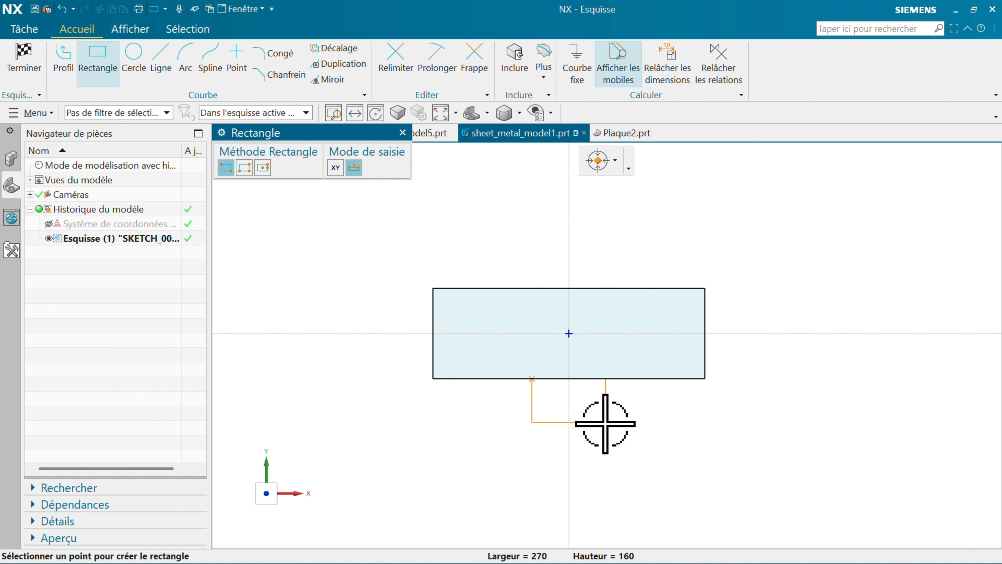
left_click(619, 512)
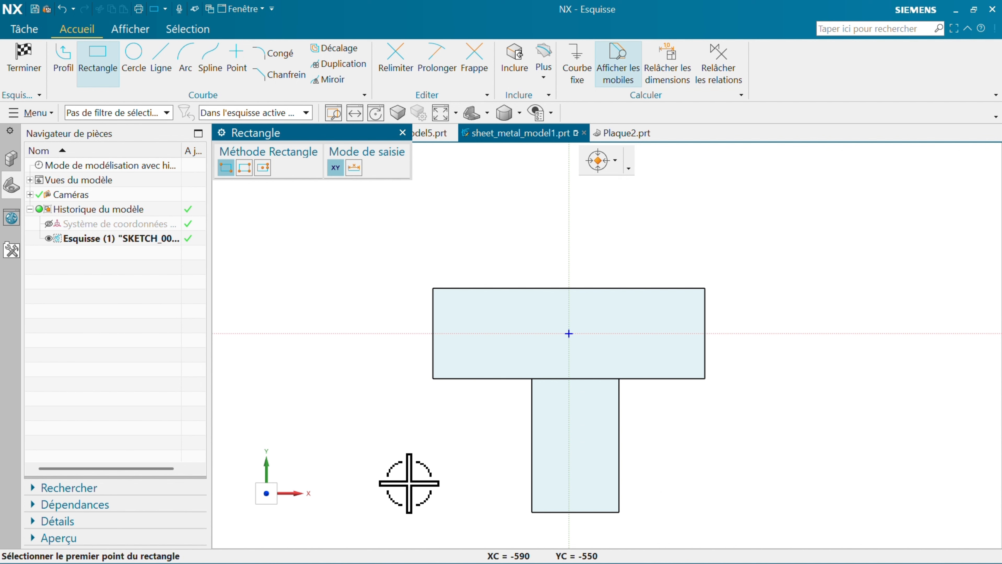
key("Escape")
scroll(580, 340, "down", 2)
scroll(580, 340, "up", 3)
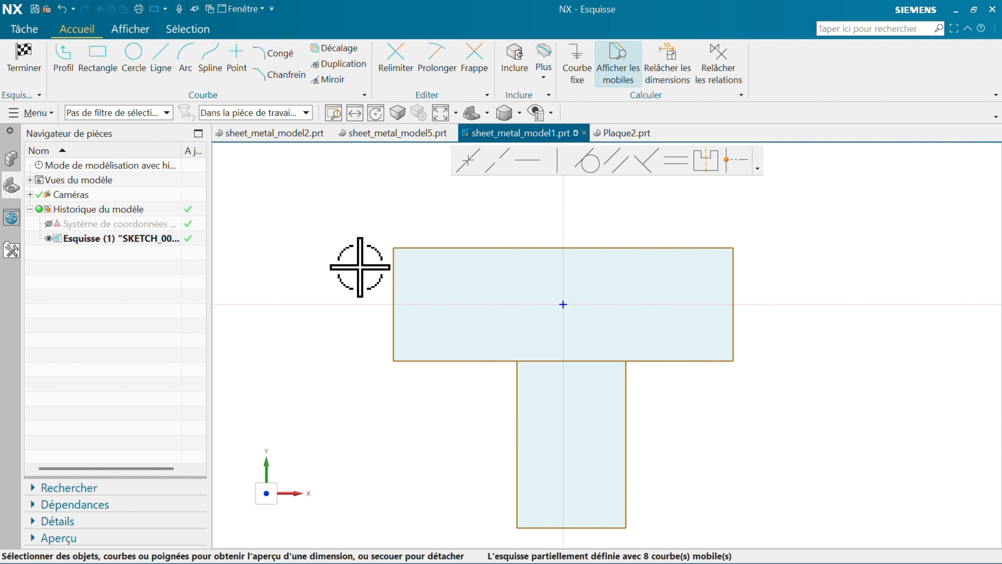
- Dimension the wide rectangle's height at 50 mm, accept scaling the entire sketch, and fit the view
left_click(394, 271)
left_click(382, 289)
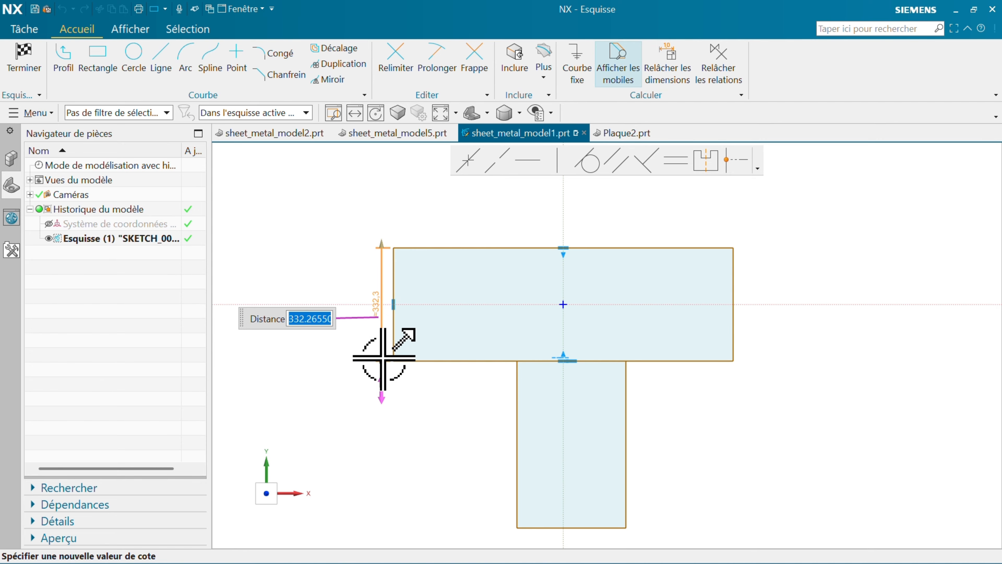
key("Return")
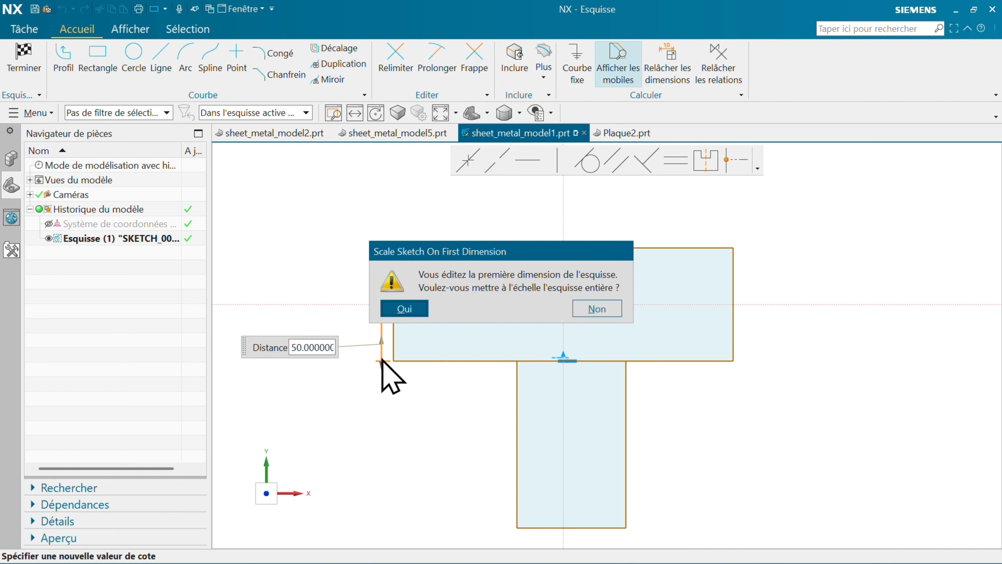
left_click(402, 308)
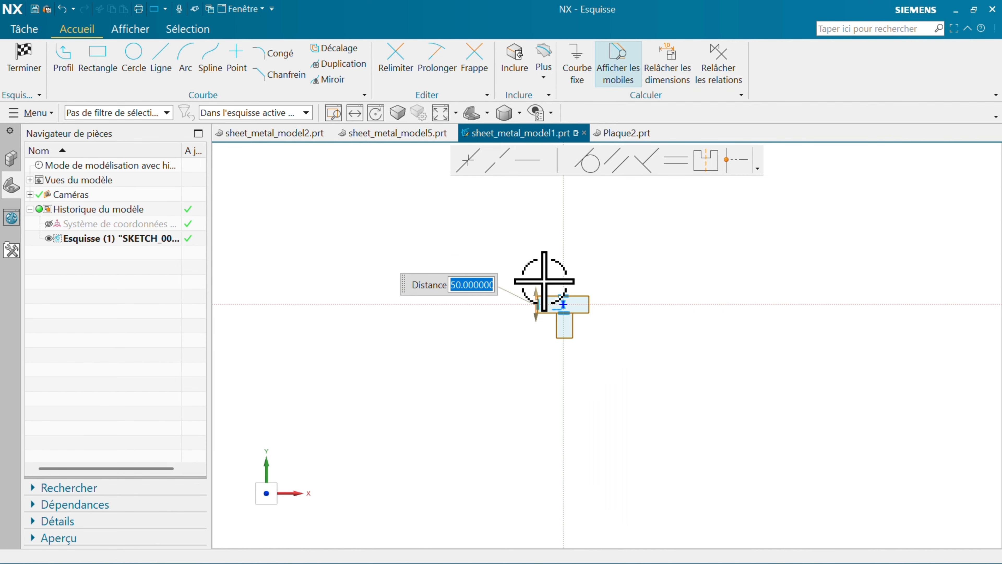
left_click(438, 114)
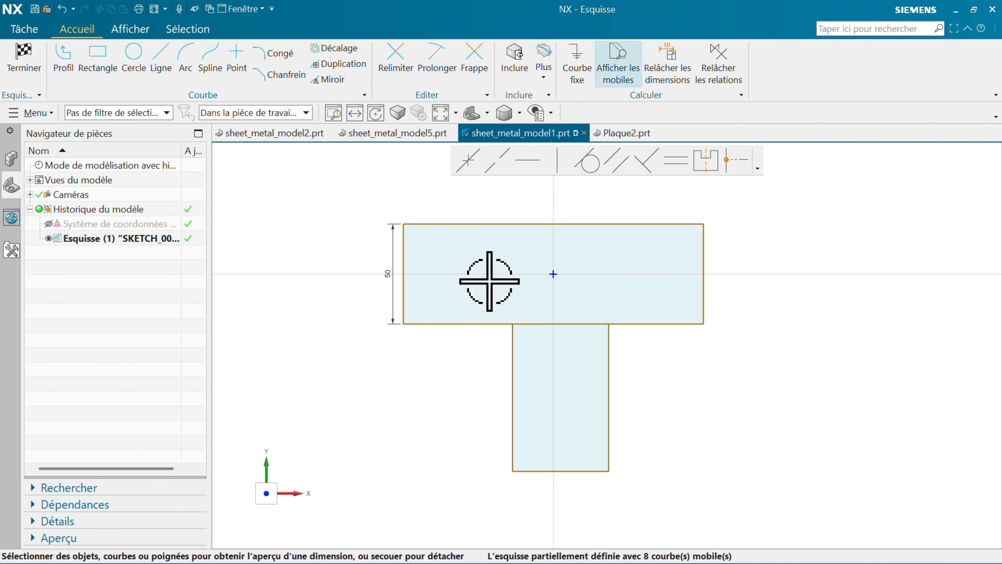
- Dimension the wide rectangle's width along its upper edge at 160 mm
left_click(516, 224)
left_click(509, 213)
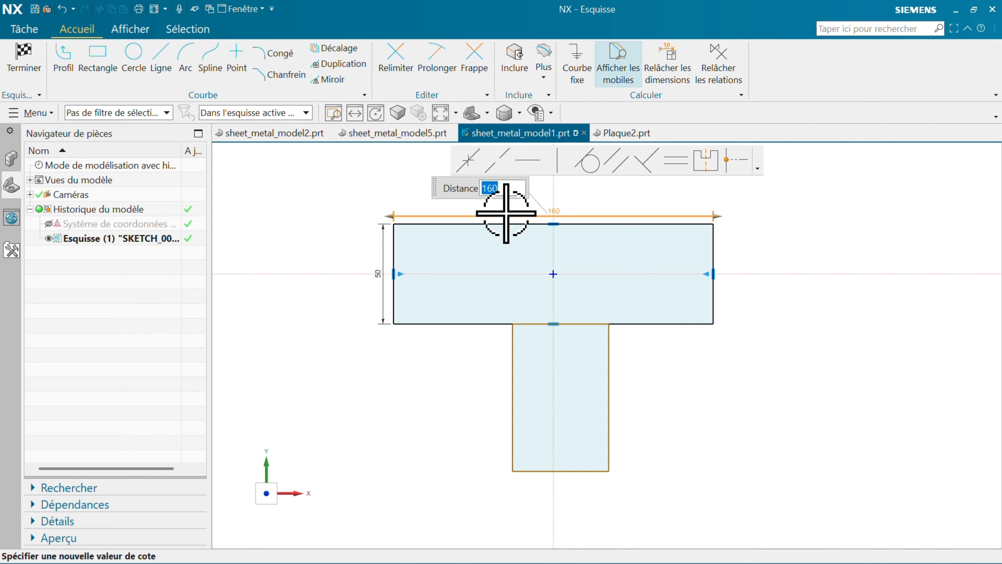
left_click(436, 383)
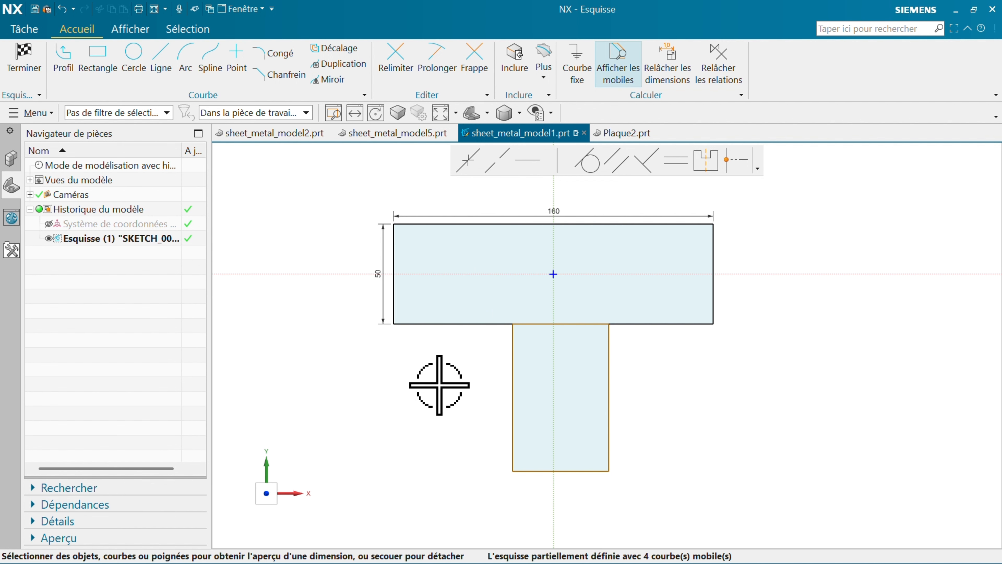
- Dimension the distance between the left edges of the lower and wide rectangles at 60 mm
left_click(495, 394)
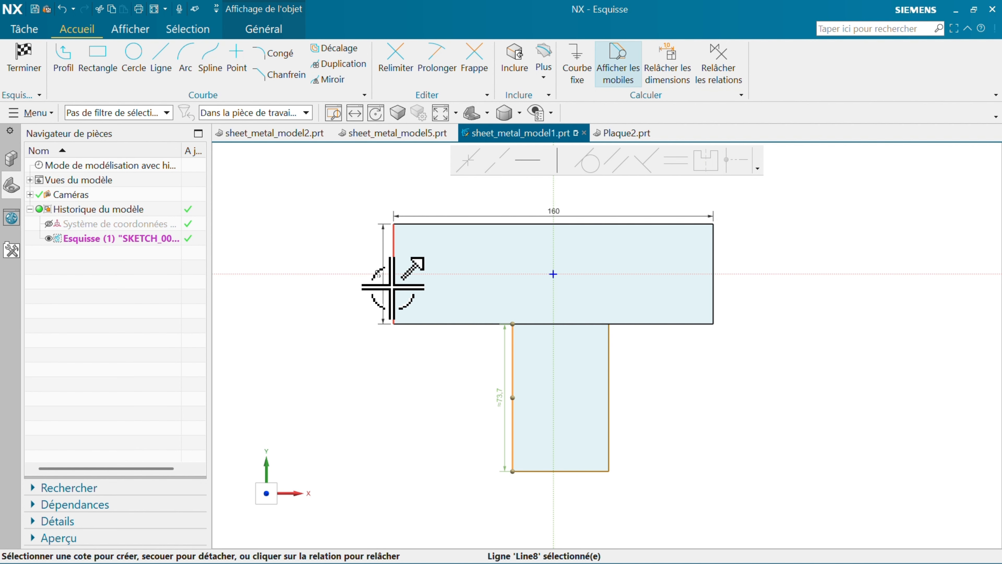
left_click(392, 285)
left_click(450, 292)
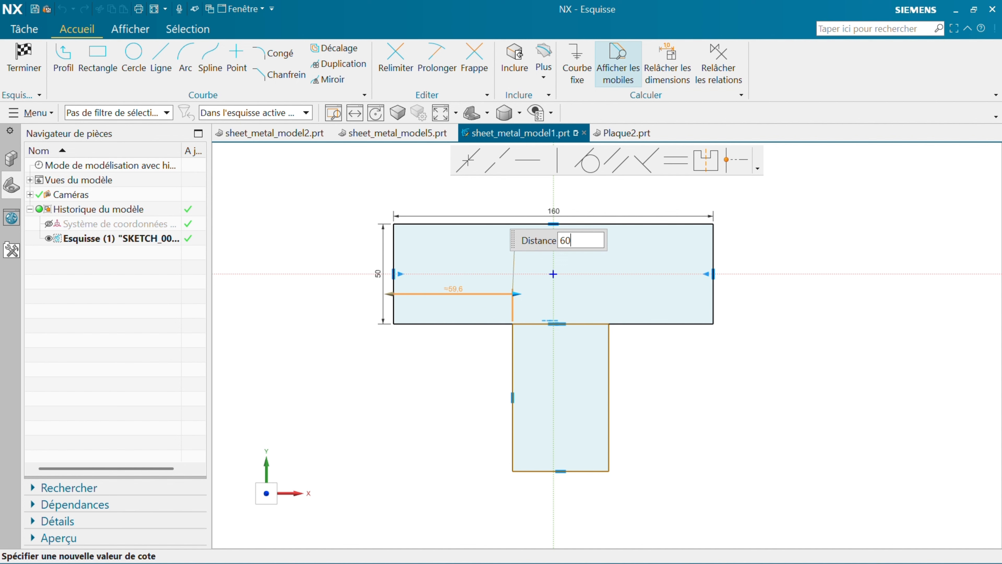
key("Return")
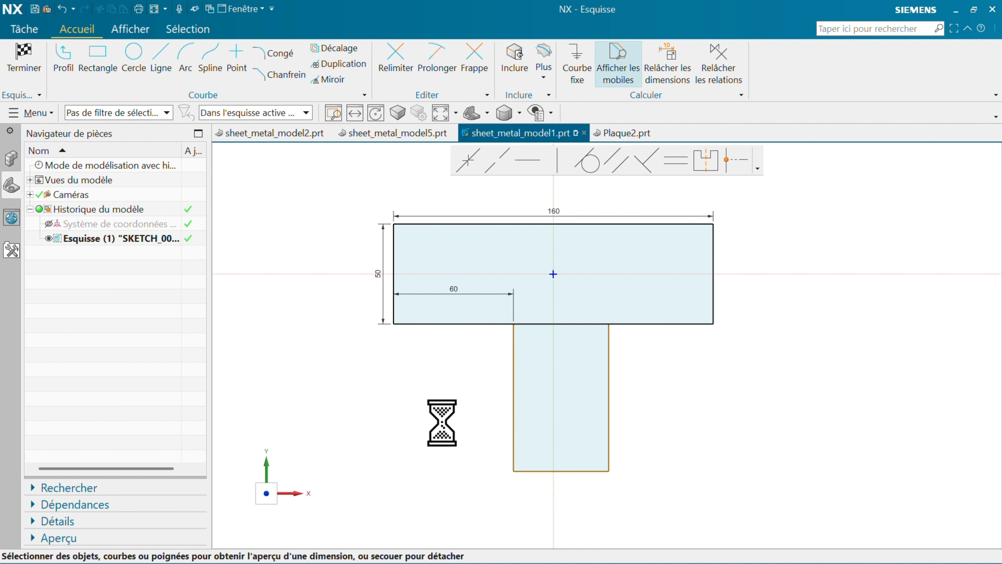
- Dimension the distance between the right edges of the lower and wide rectangles at 60 mm
left_click(609, 380)
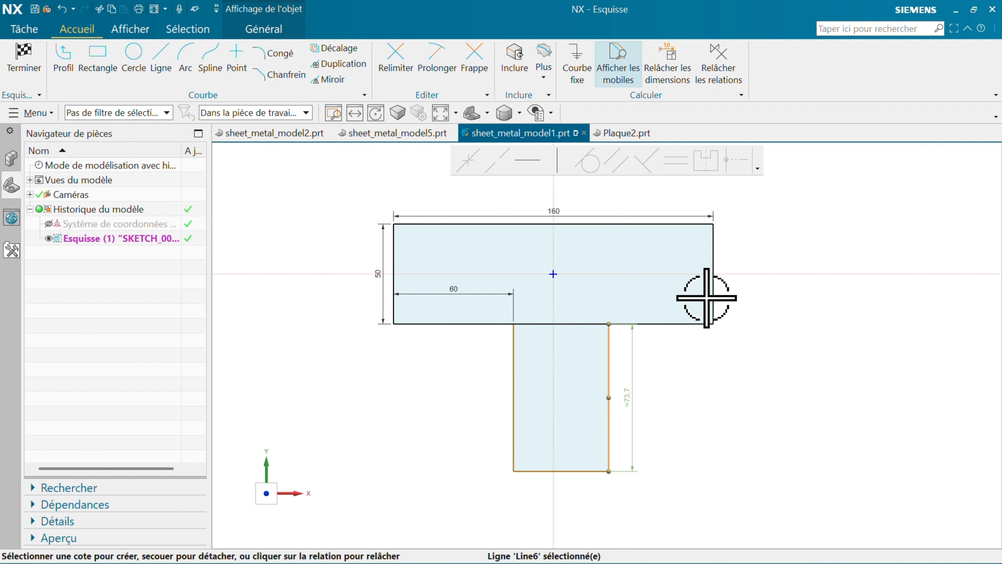
left_click(709, 298)
left_click(651, 305)
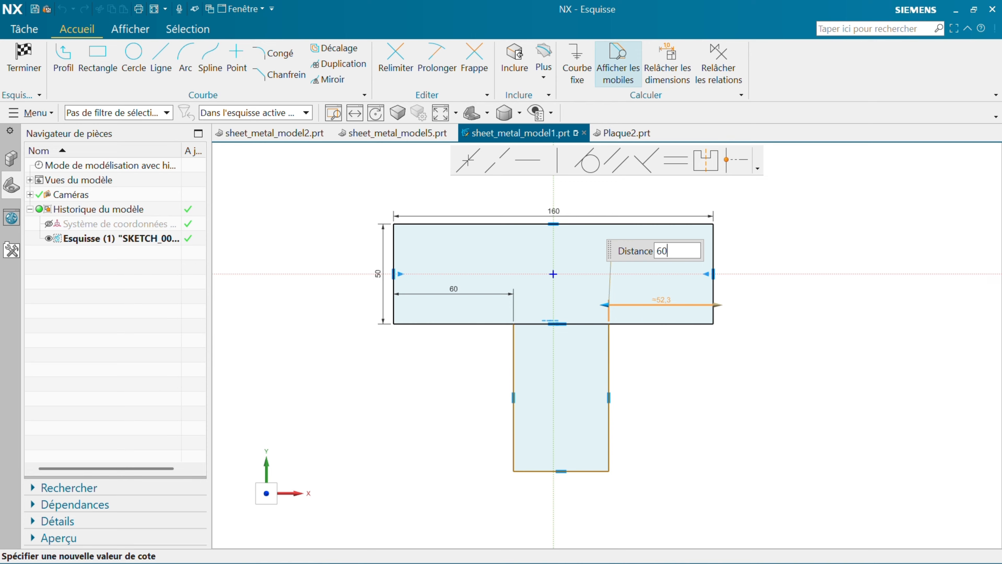
type("60")
key("Return")
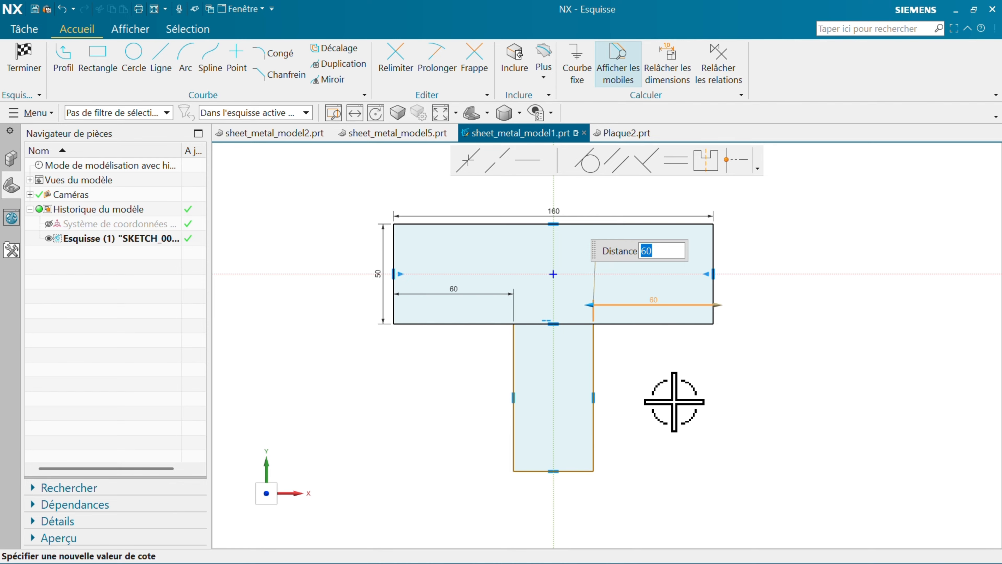
key("Escape")
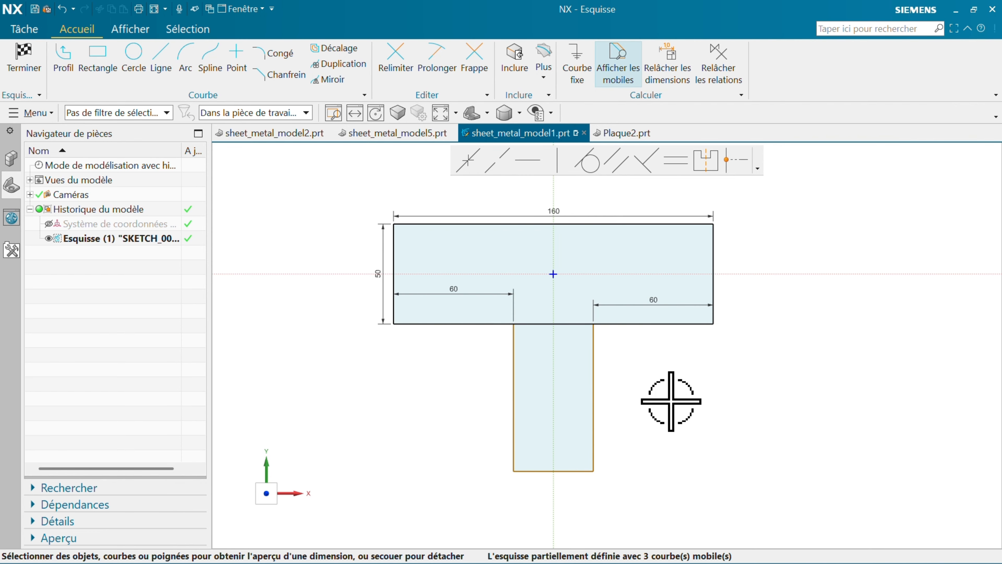
- Change the wide rectangle's height to 60 mm and its overall width to 180 mm
left_click(386, 281)
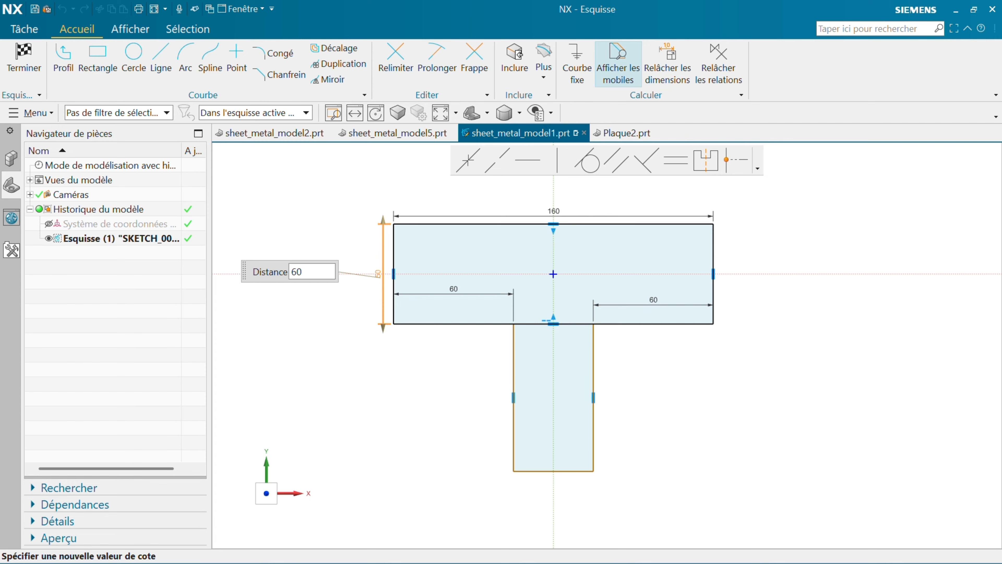
key("Return")
key("Escape")
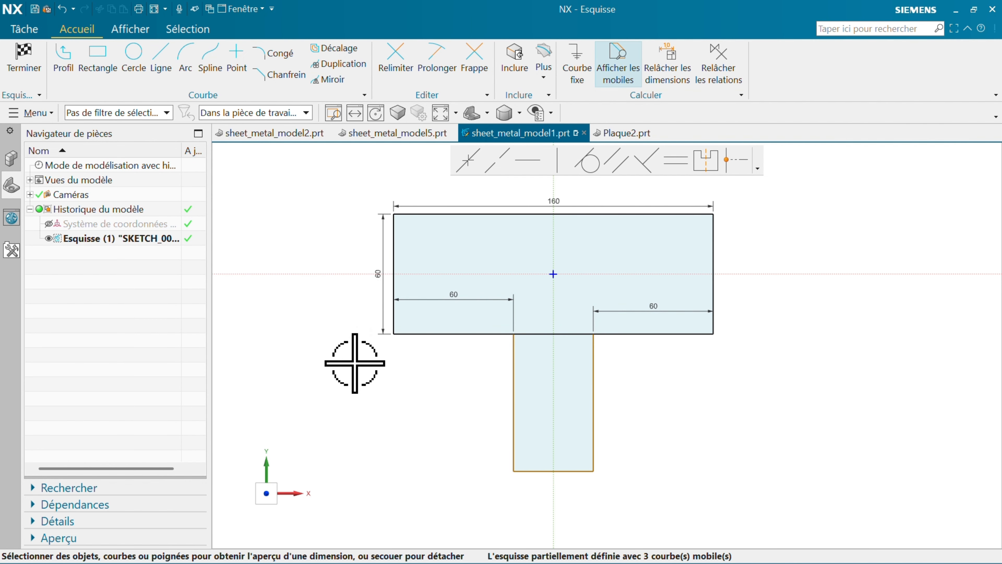
left_click(551, 199)
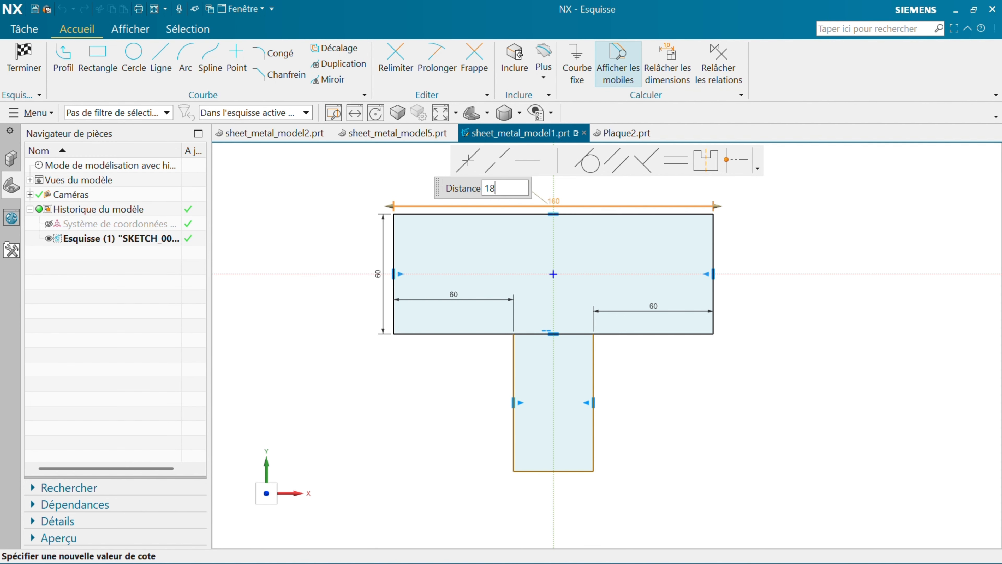
key("Return")
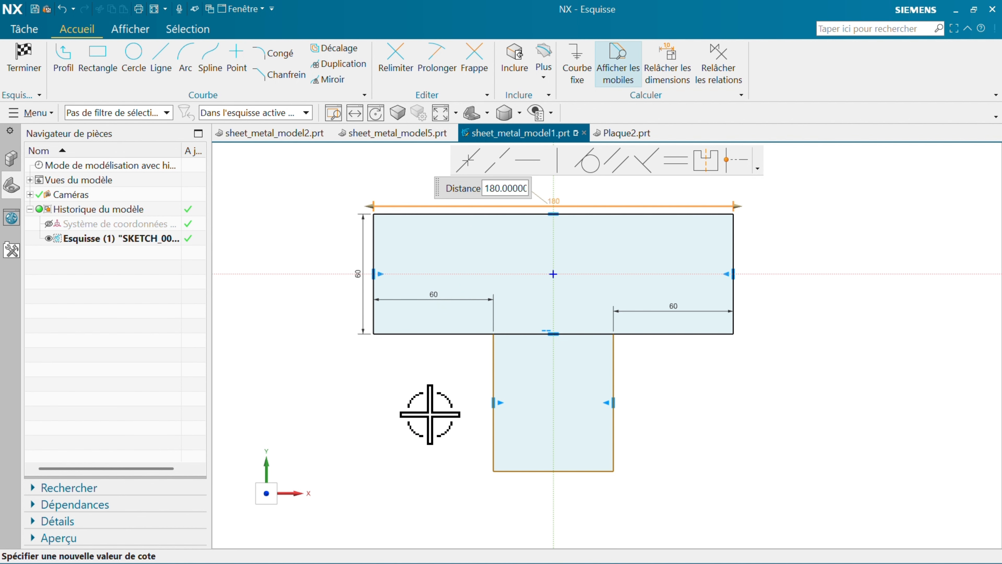
key("Escape")
- Dimension the lower rectangle's height along its left edge at 60 mm
left_click(494, 423)
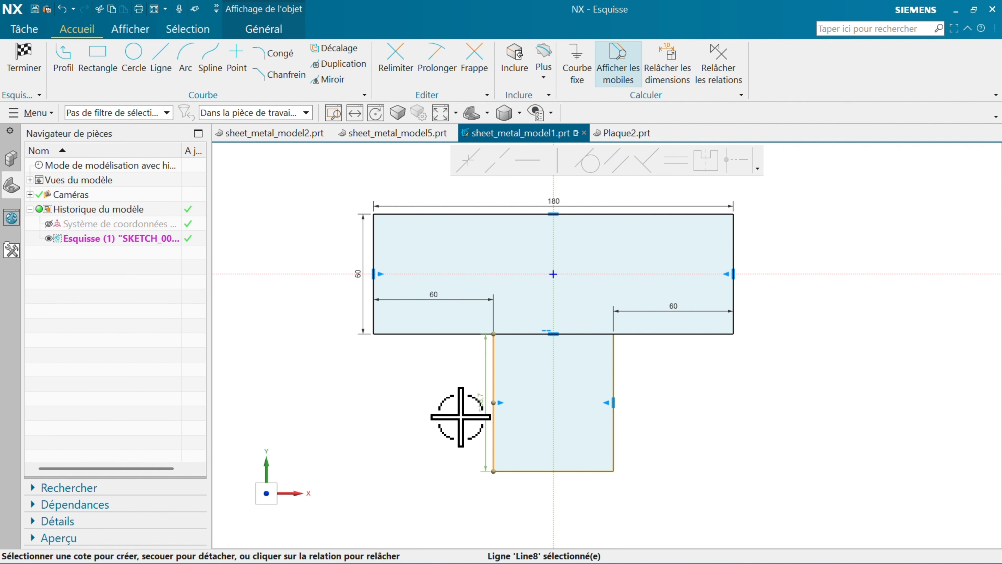
left_click(472, 401)
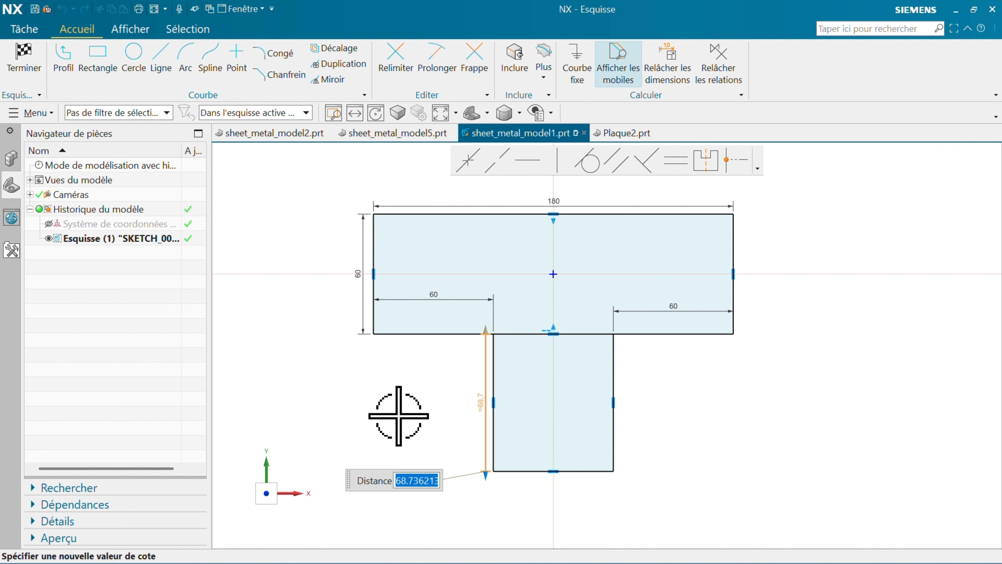
type("60")
key("Return")
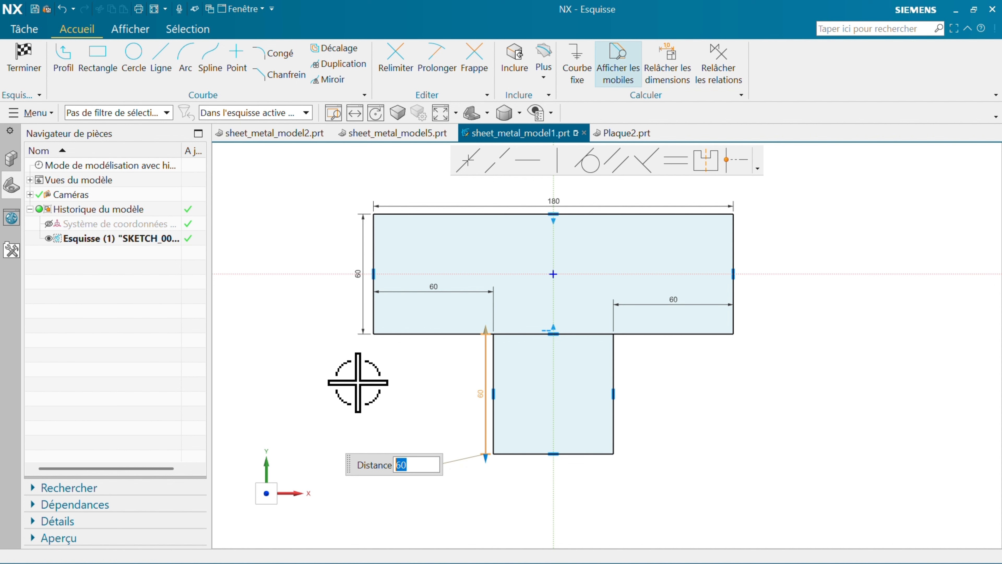
middle_click(347, 382)
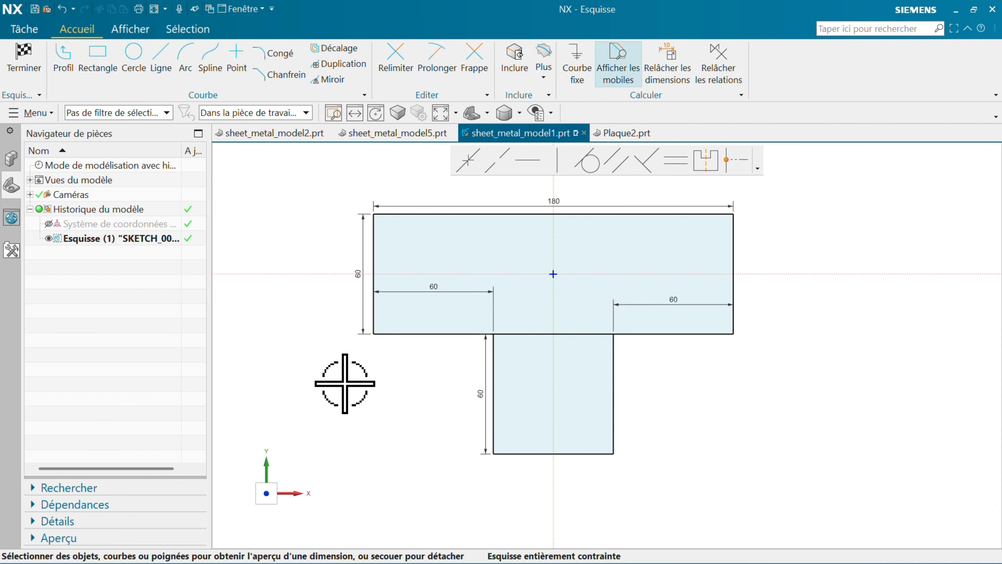
- Sketch a circle centred on the sketch origin and set its diameter to 20 mm
left_click(130, 66)
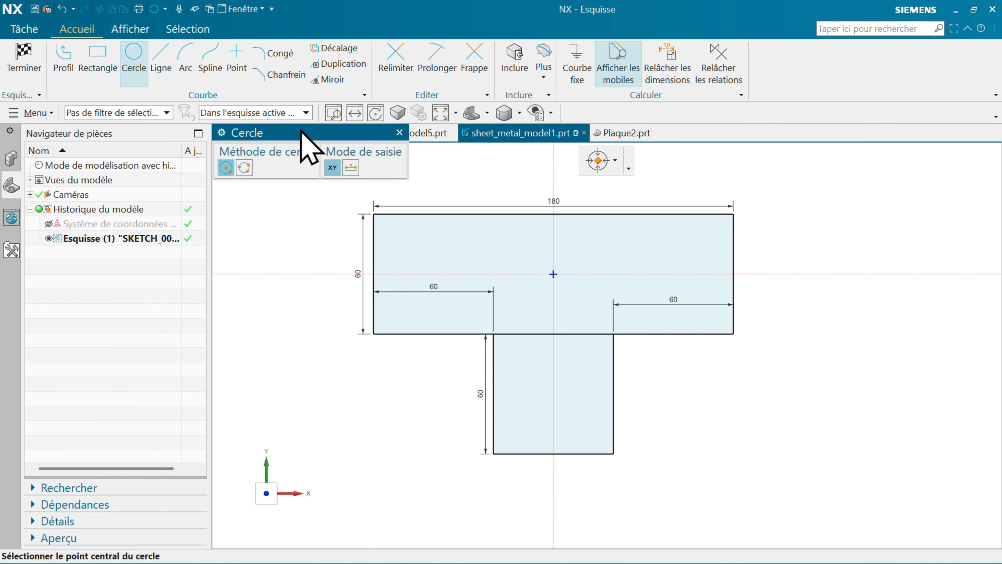
left_click(553, 274)
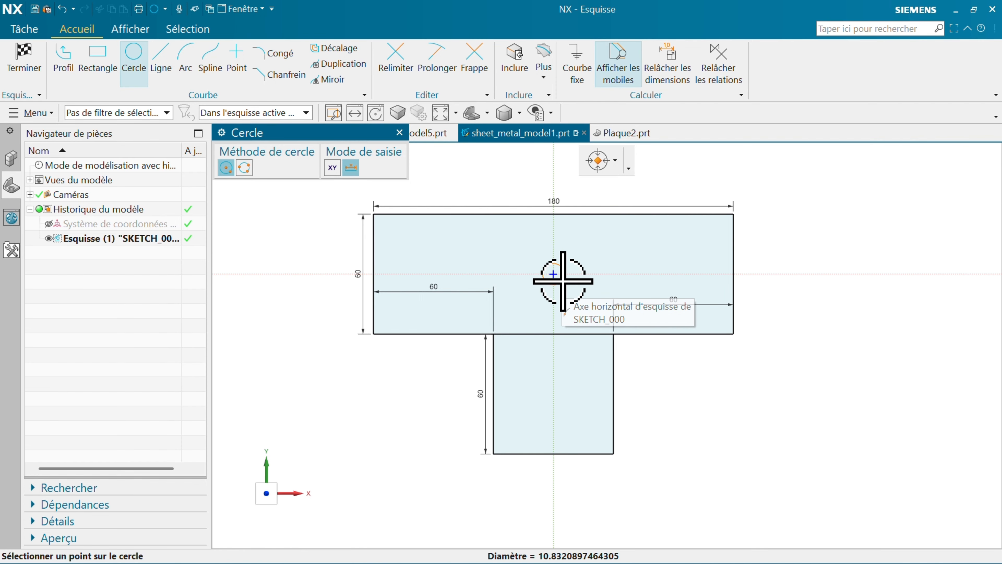
left_click(571, 299)
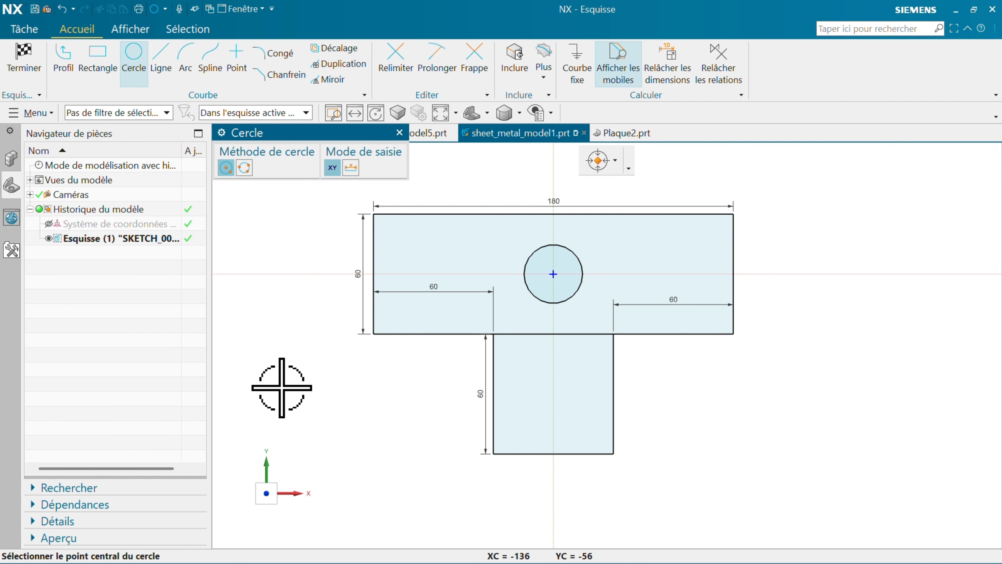
key("Escape")
left_click(539, 248)
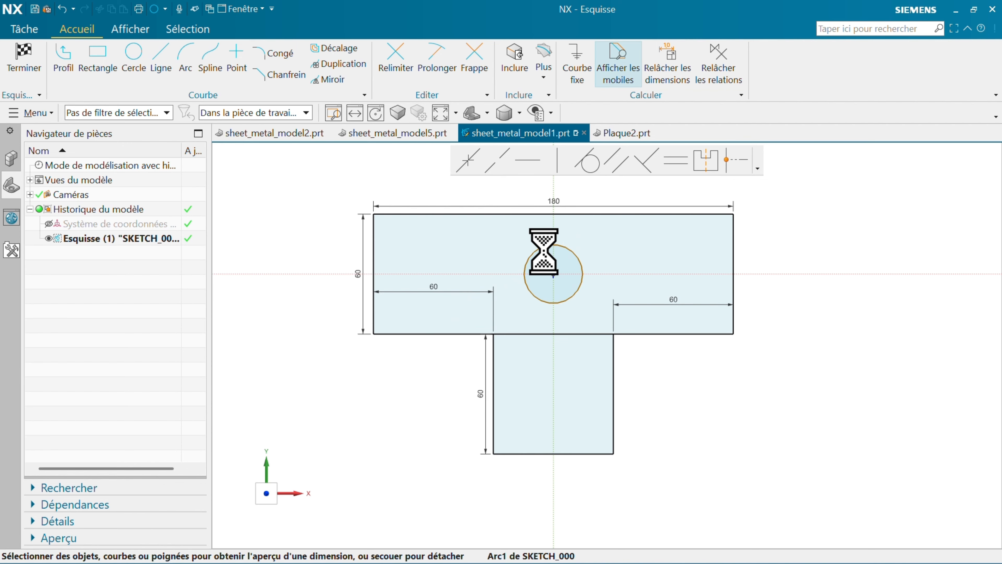
left_click(612, 255)
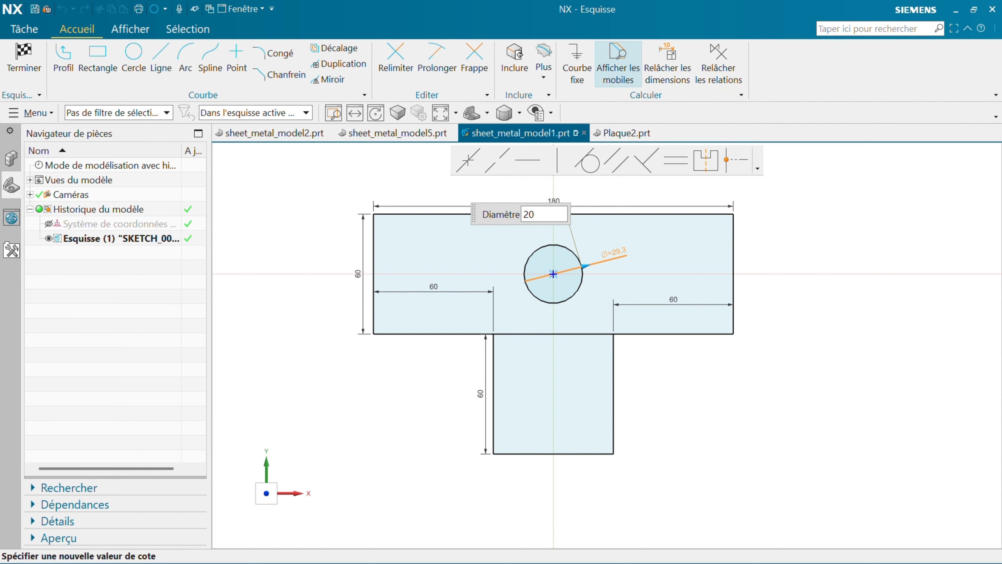
key("Return")
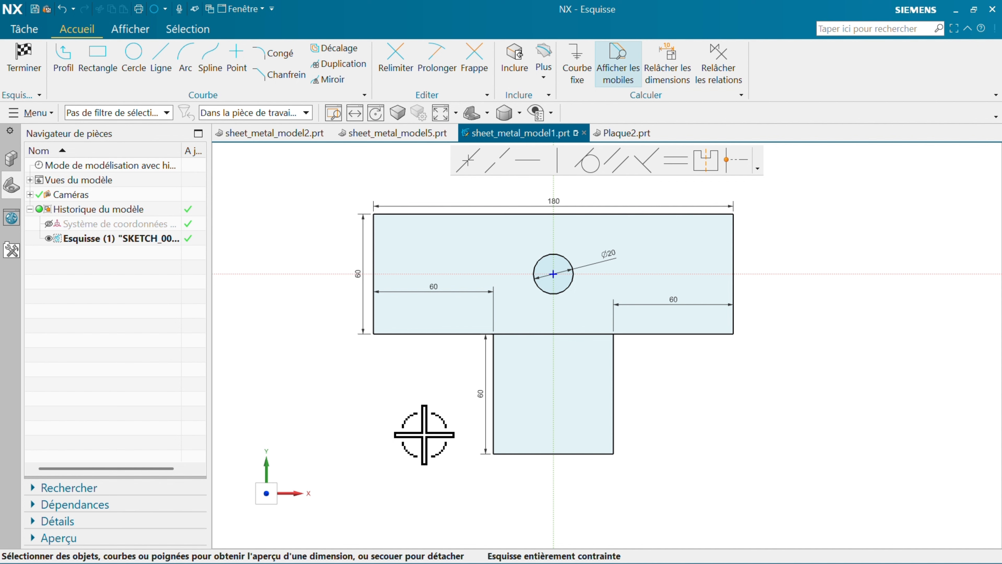
- Trim away the line segment shared by the wide and lower rectangles, and finish the sketch
left_click(399, 68)
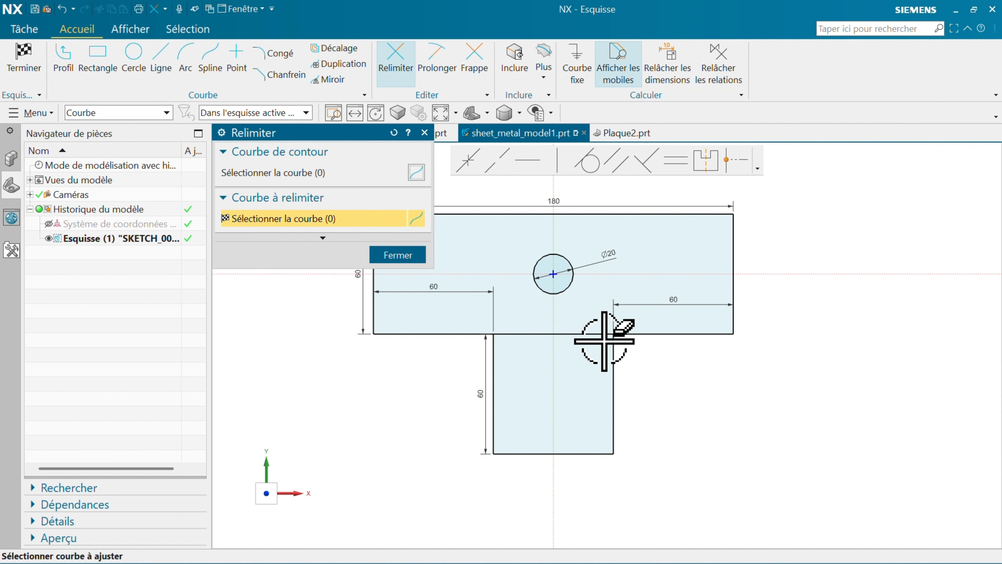
left_click(579, 337)
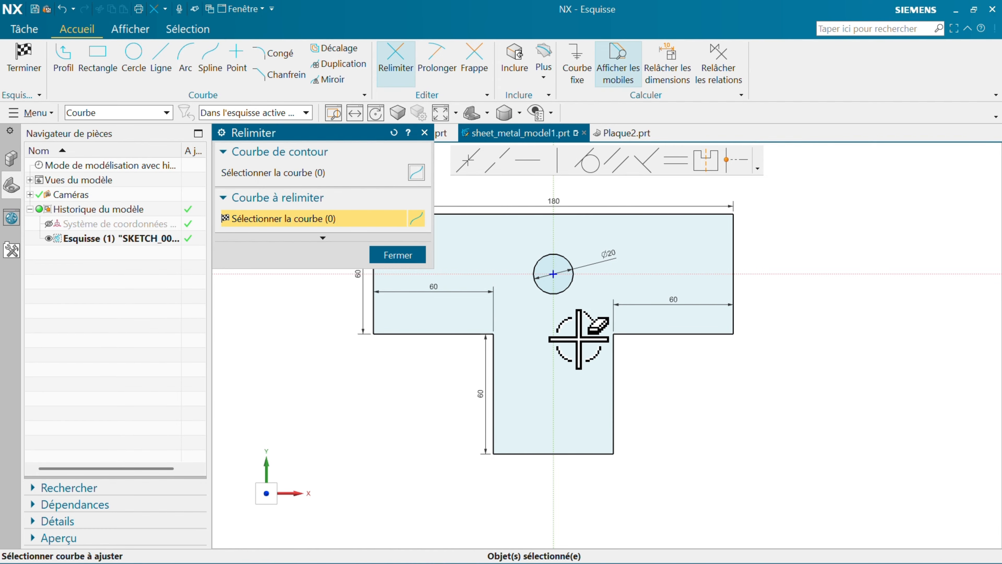
left_click(398, 255)
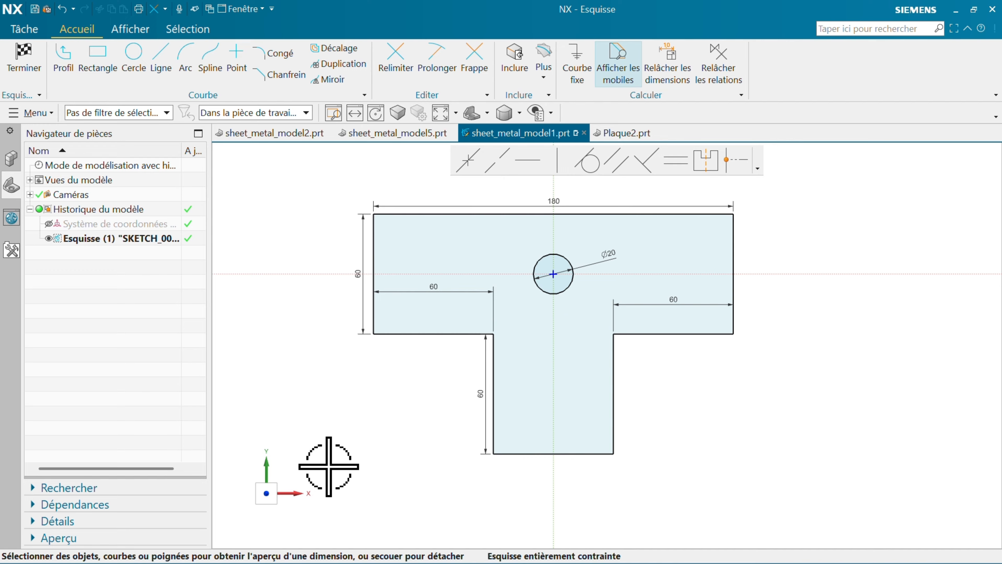
left_click(39, 51)
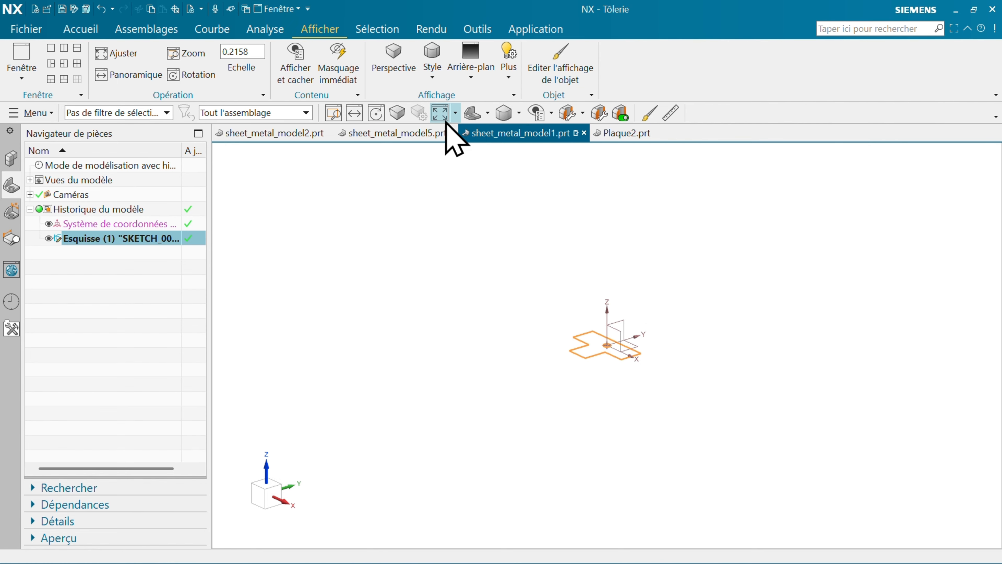
- Create a base Tab (Patte) 2 mm thick from the T-shaped sketch with its circular hole
left_click(440, 113)
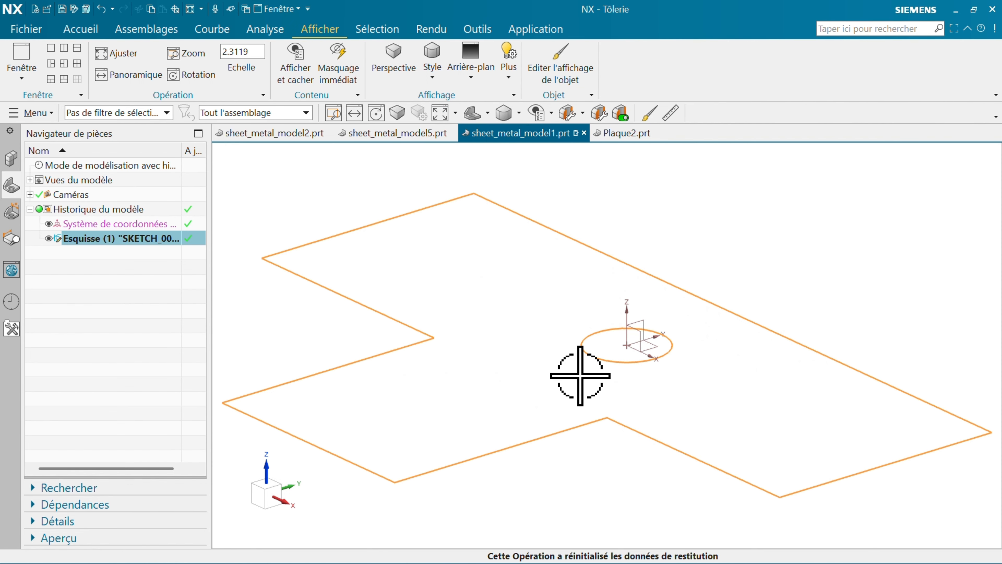
scroll(651, 383, "down", 1)
left_click(95, 29)
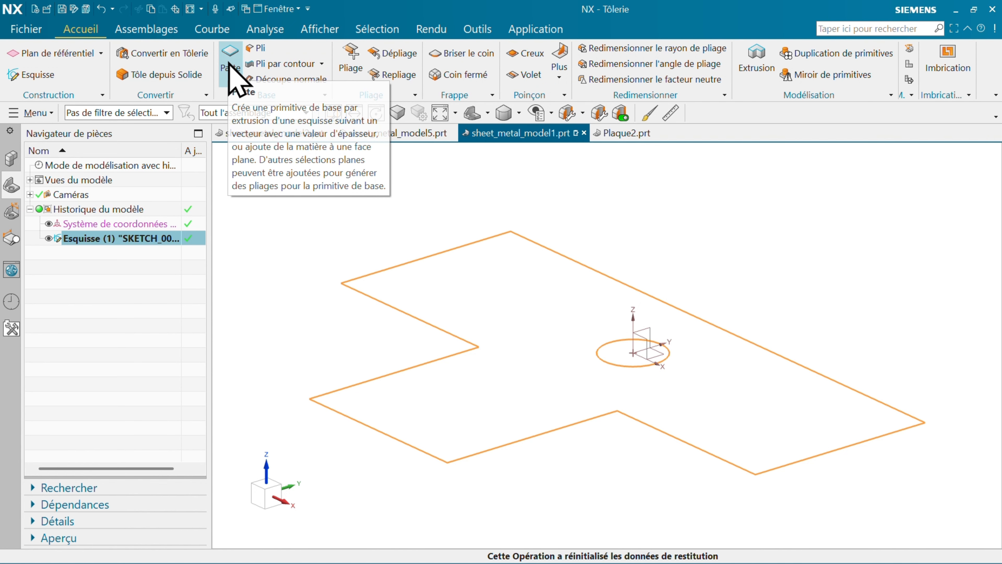
left_click(232, 54)
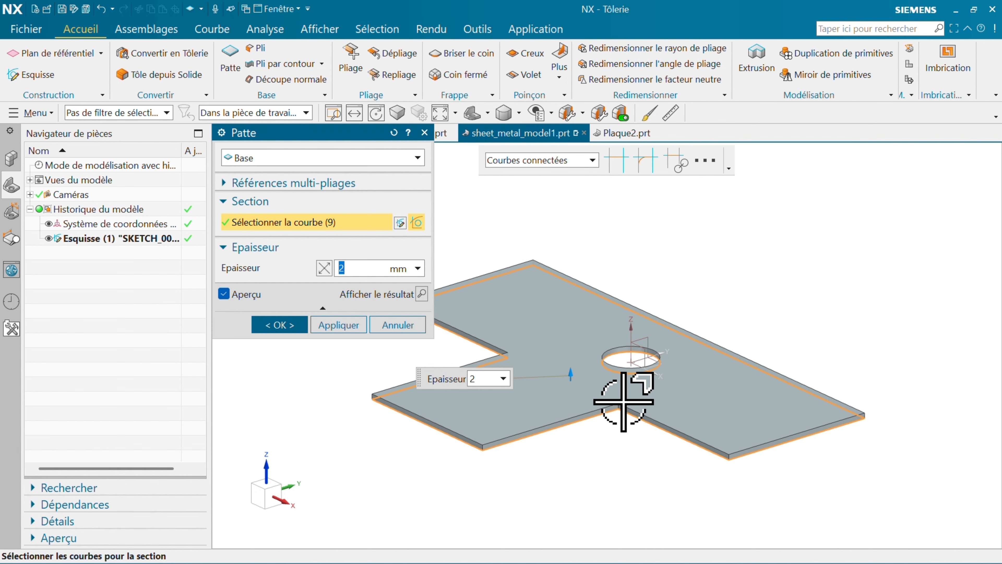
scroll(631, 371, "up", 2)
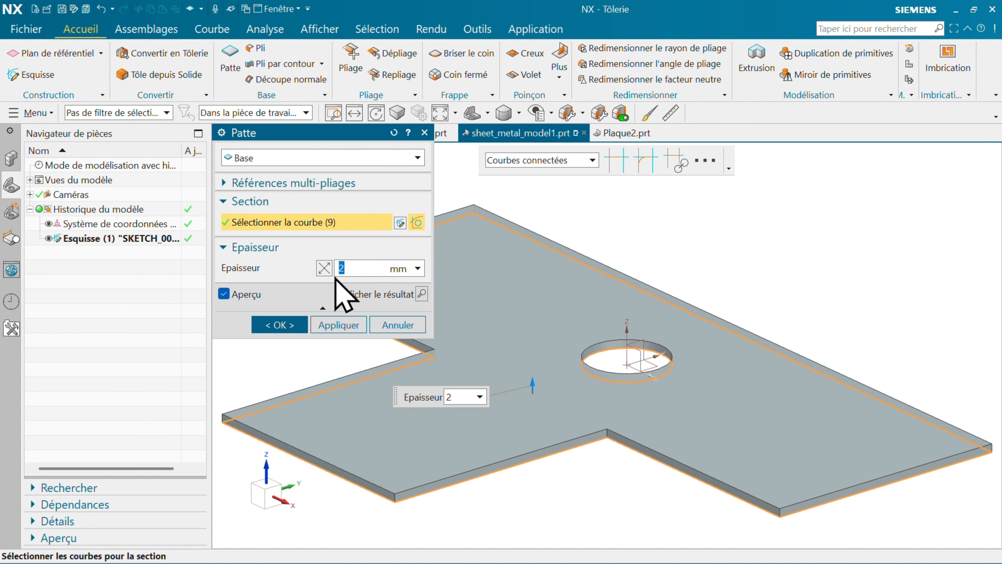
left_click(290, 324)
middle_click_drag(575, 352, 564, 369)
- Select the upper planar face of the T-shaped plate and start a sketch on it
left_click(489, 407)
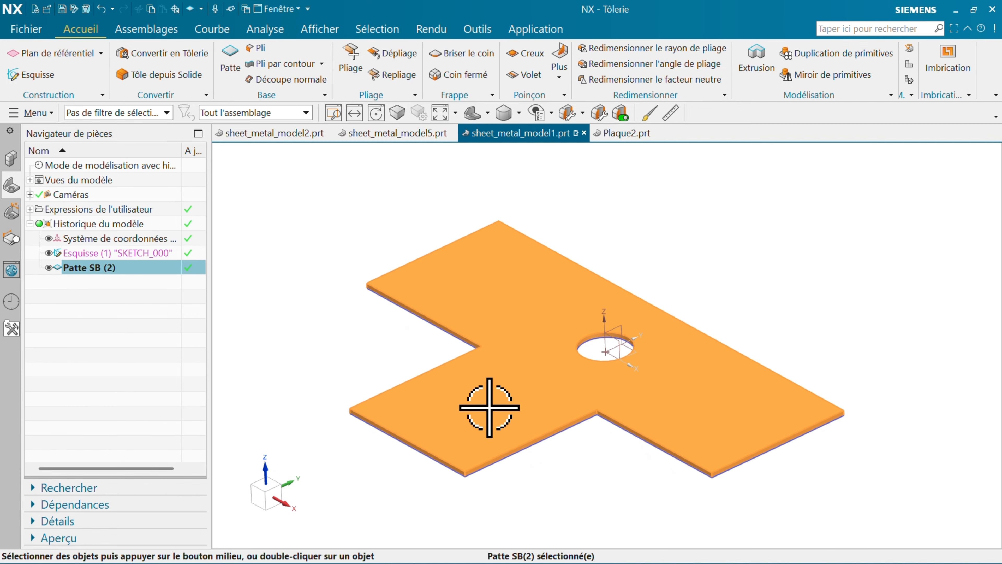
left_click(522, 386)
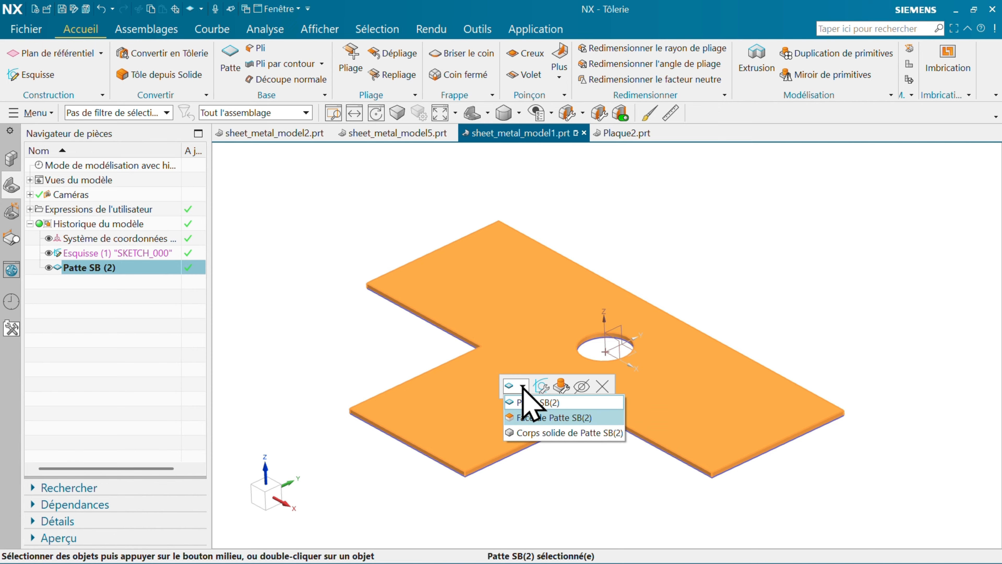
left_click(513, 417)
left_click(570, 398)
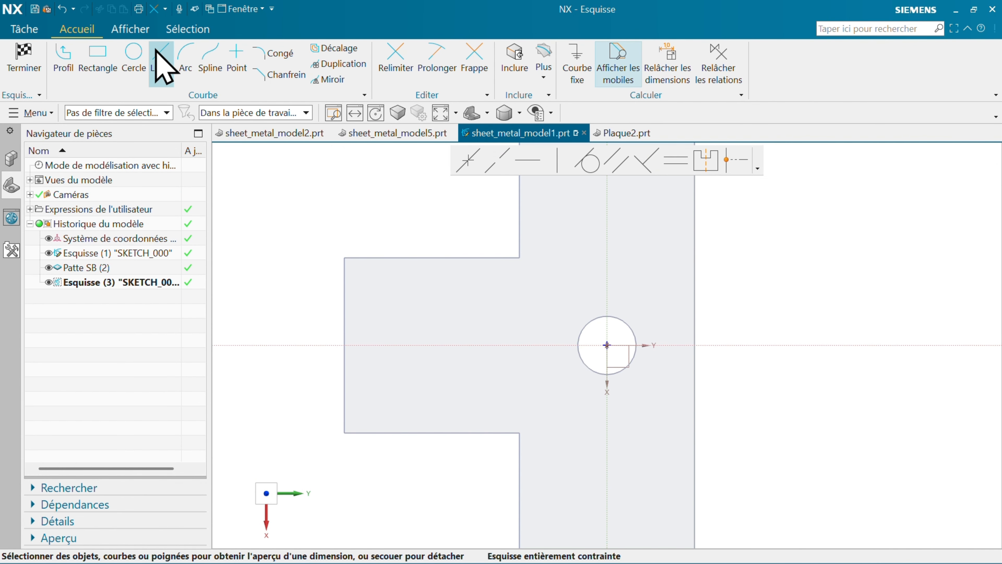
- Allow snapping within the whole work part and draw a line about 60 mm long across the T's stem between its side edges
left_click(161, 63)
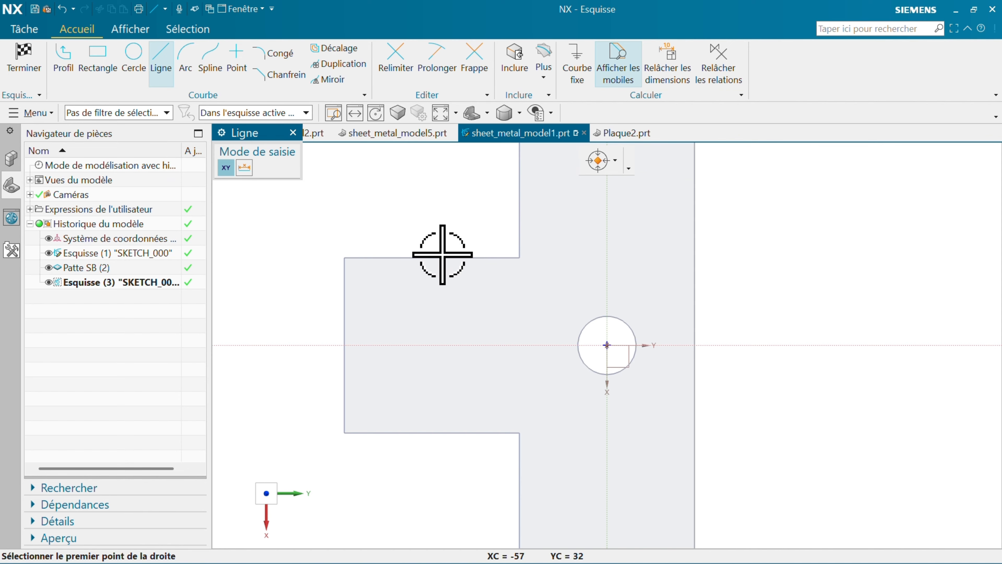
left_click(272, 113)
left_click(272, 142)
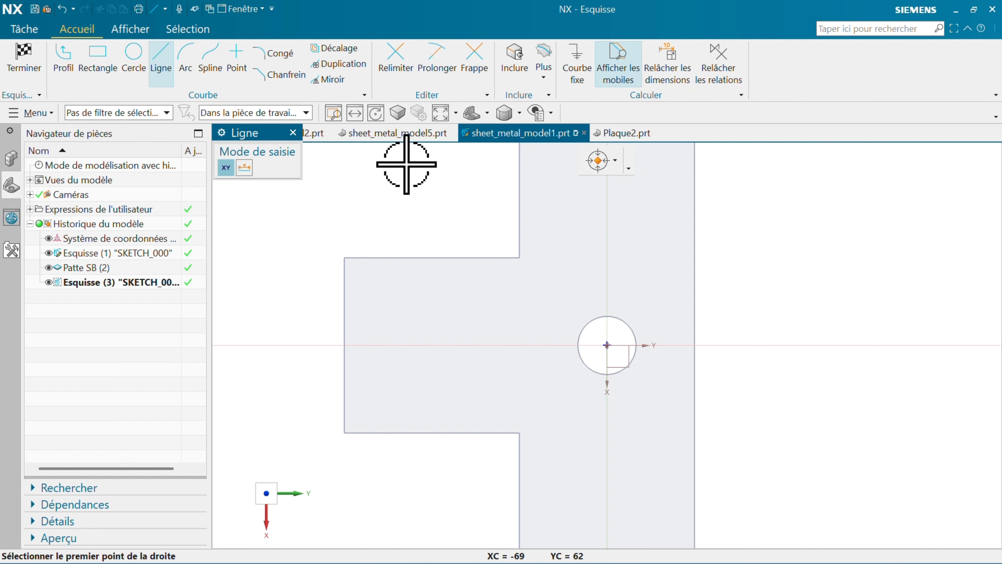
left_click(470, 258)
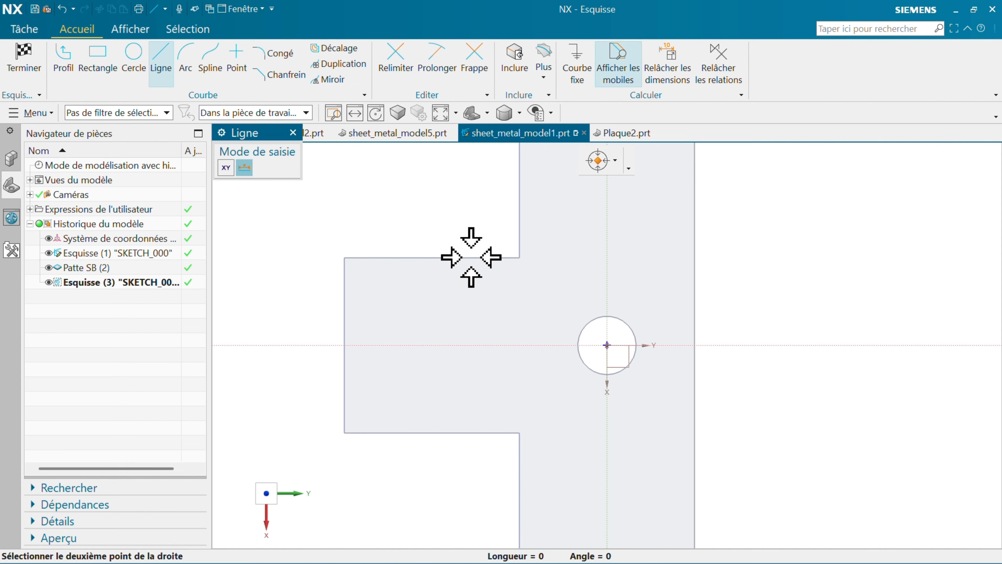
left_click(469, 436)
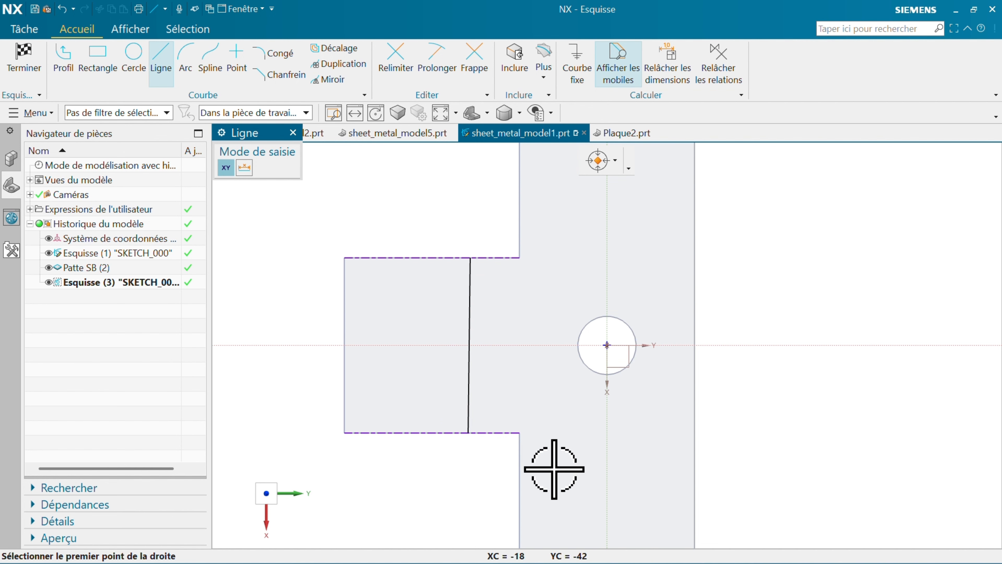
- Draw two lines about 60 mm long across the T's arms, one on each side of the hole
left_click(519, 466)
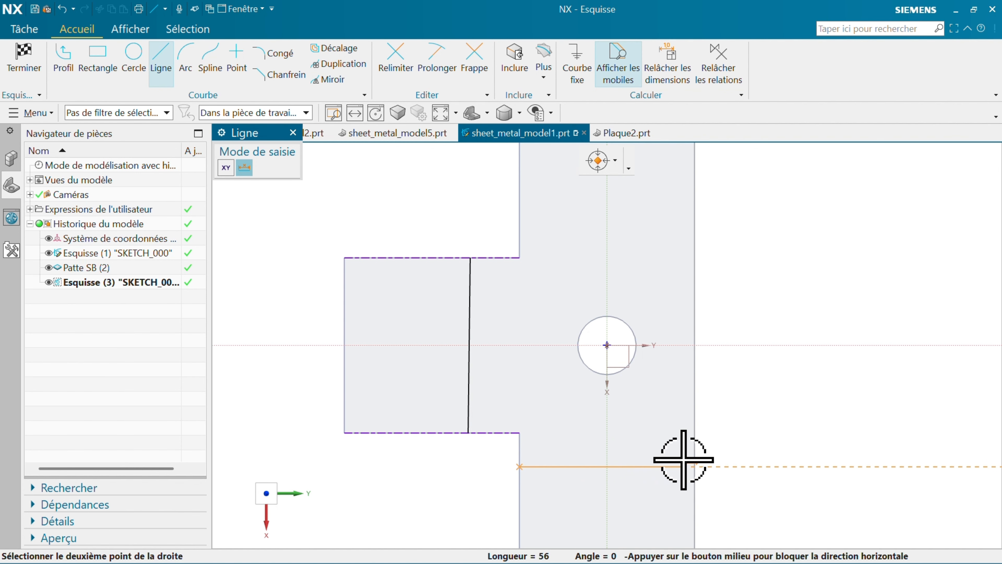
left_click(694, 465)
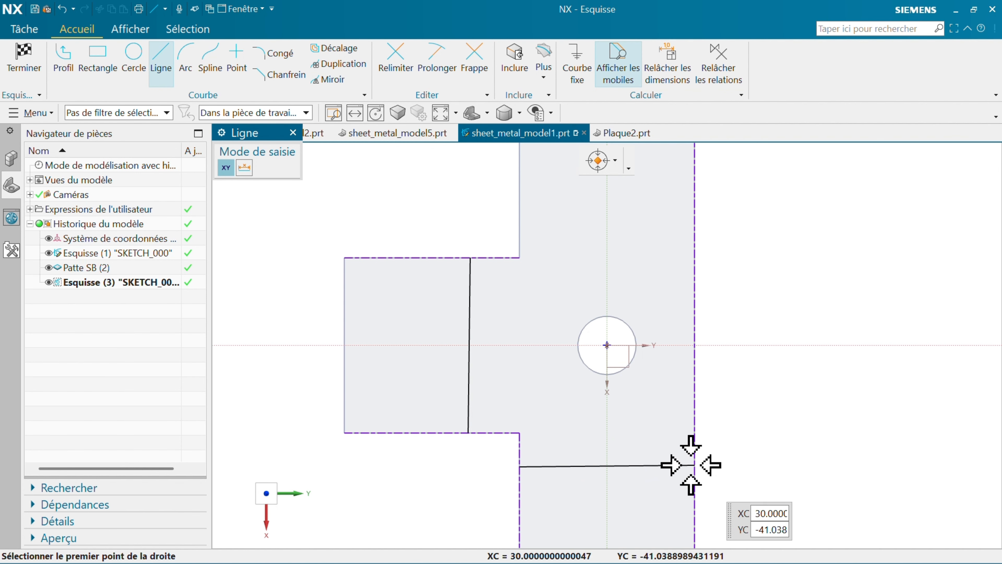
left_click(520, 211)
left_click(694, 206)
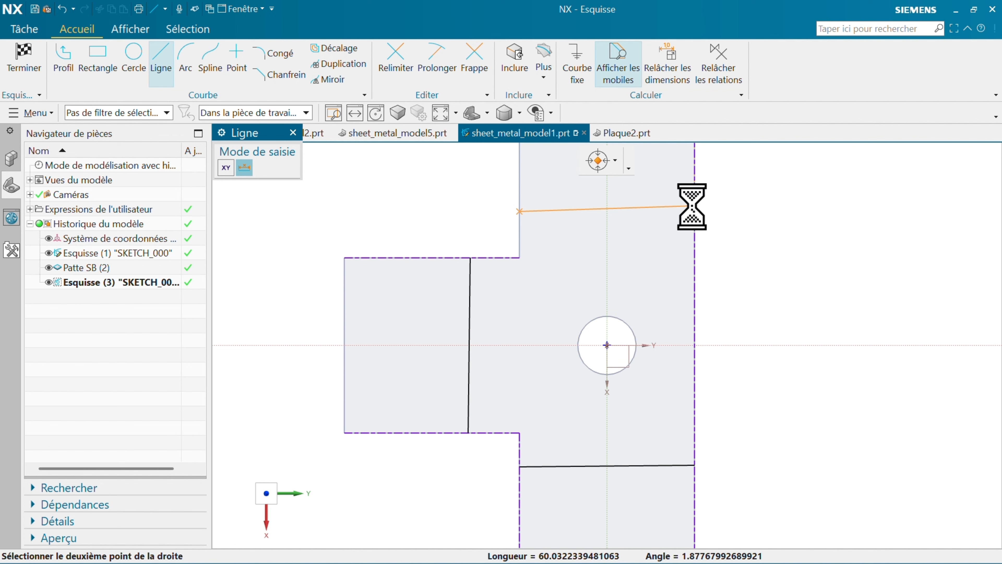
key("Escape")
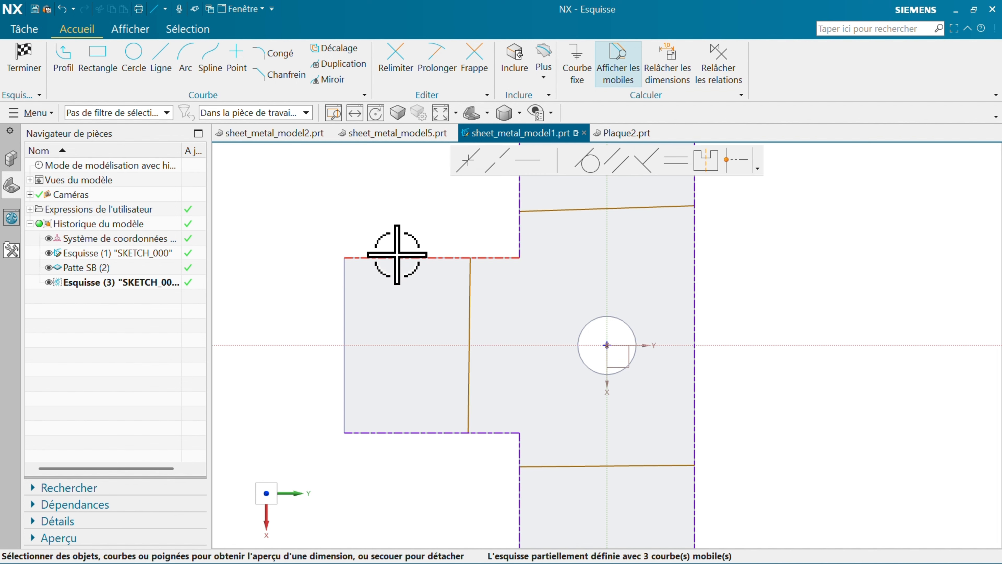
- Constrain the stem line to vertical and both arm lines to horizontal
left_click(467, 309)
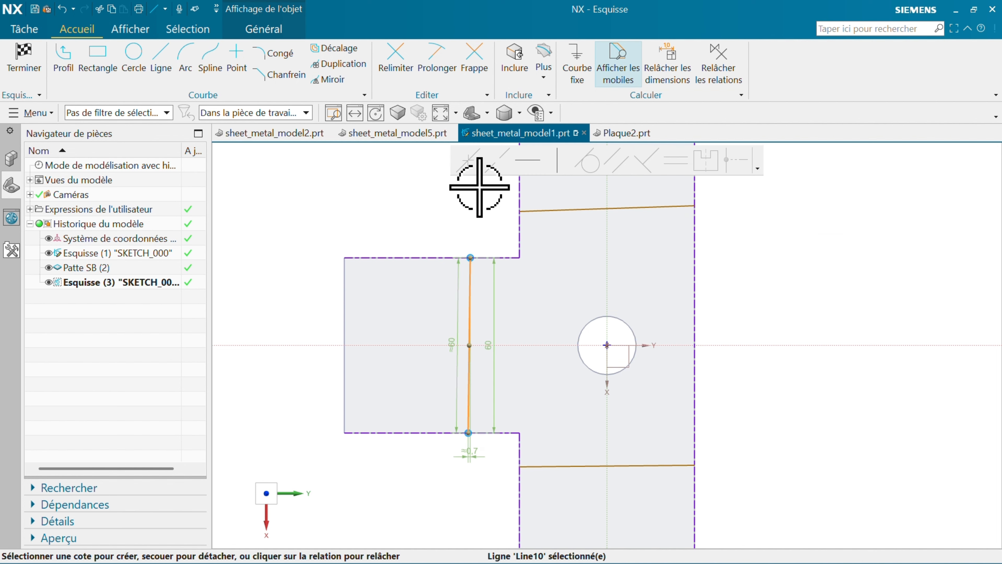
left_click(538, 156)
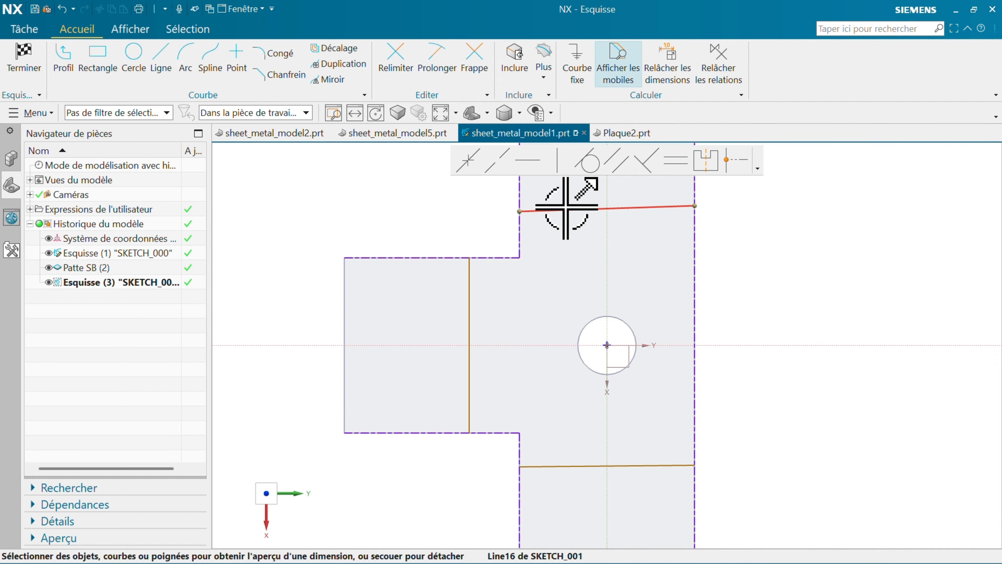
left_click(557, 215)
left_click(538, 158)
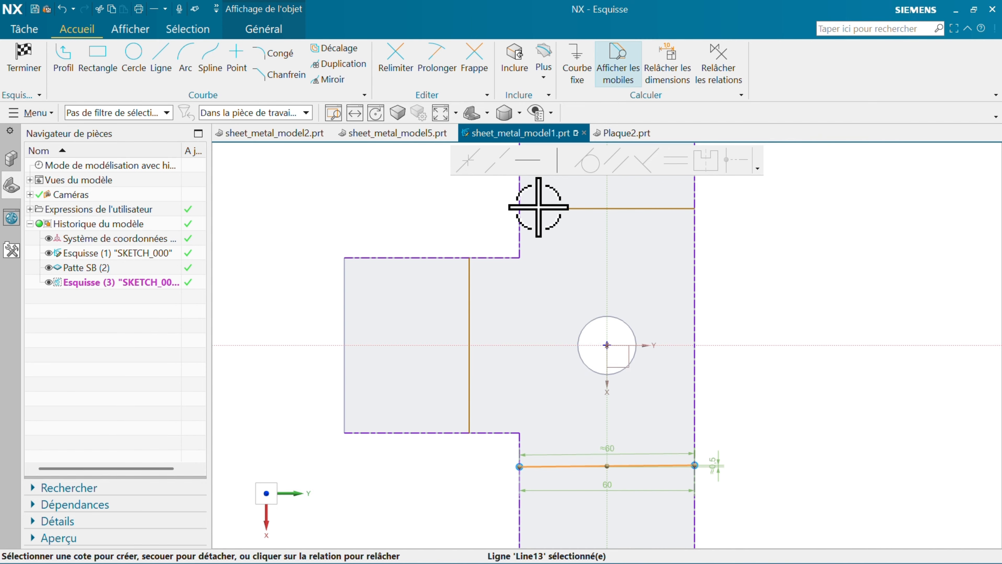
key("Escape")
- Dimension the vertical stem line at 4 mm from the arms' inner edge
left_click(477, 294)
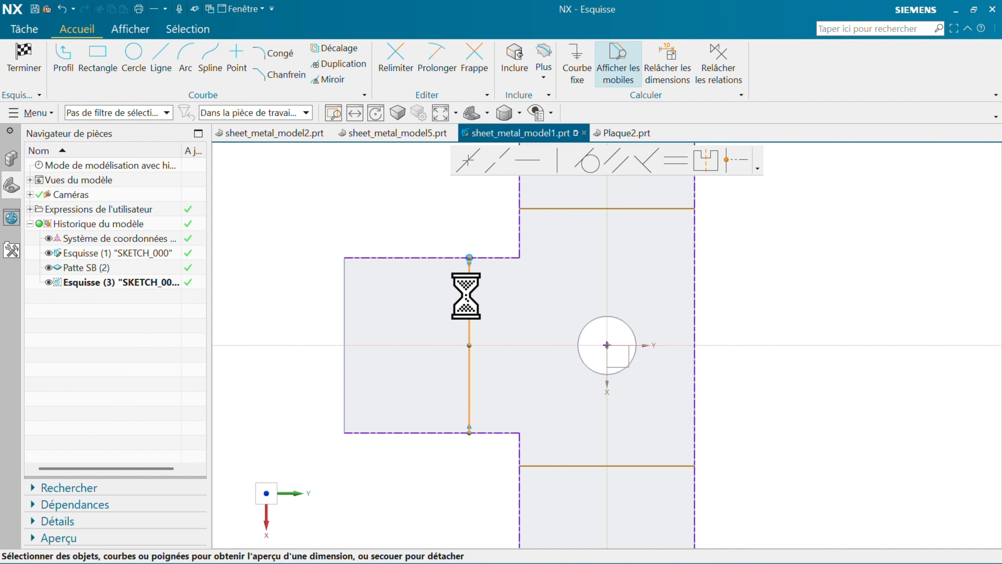
left_click(488, 288)
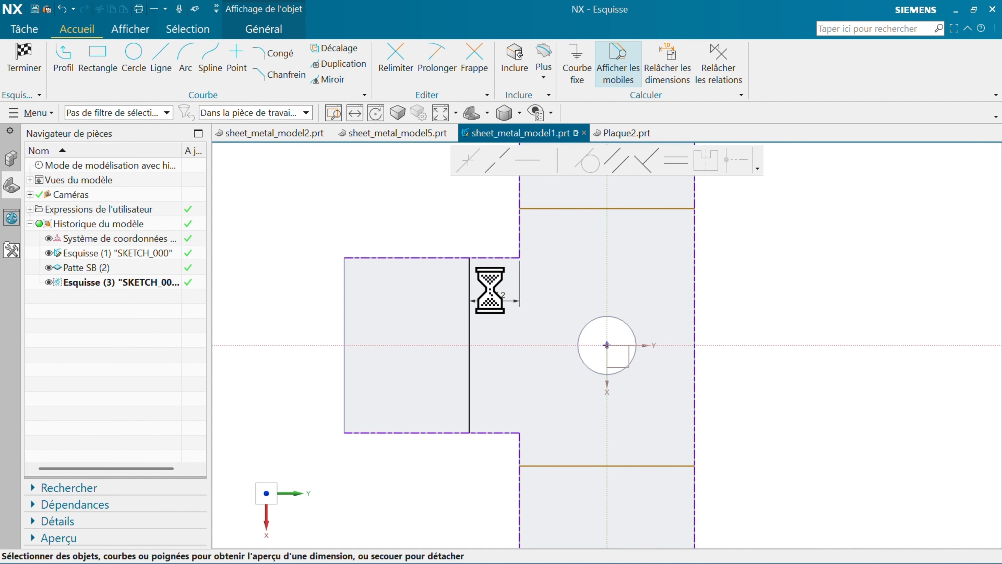
key("Return")
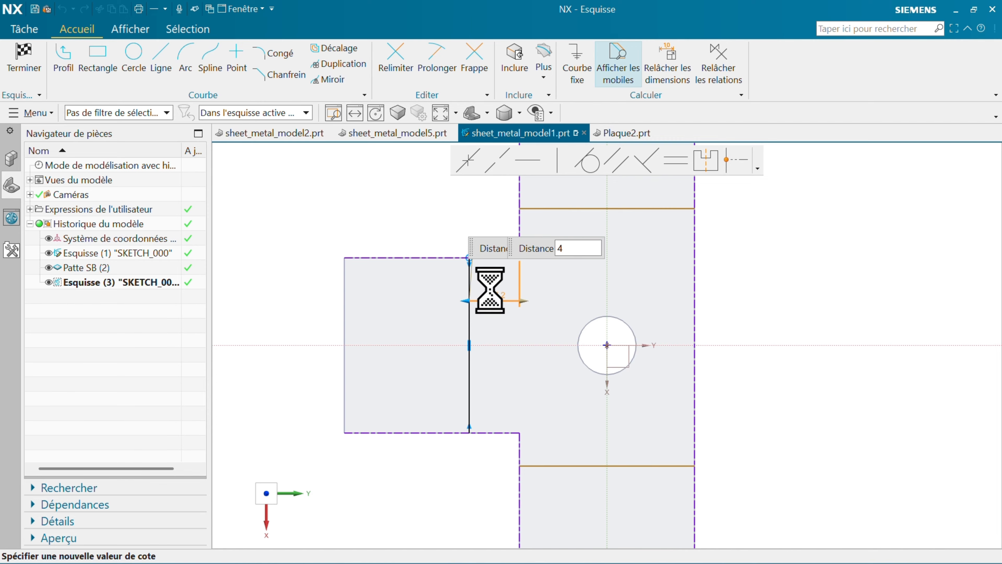
- Dimension the upper arm line at 4 mm from the stem's upper side edge
left_click(536, 214)
left_click(473, 259)
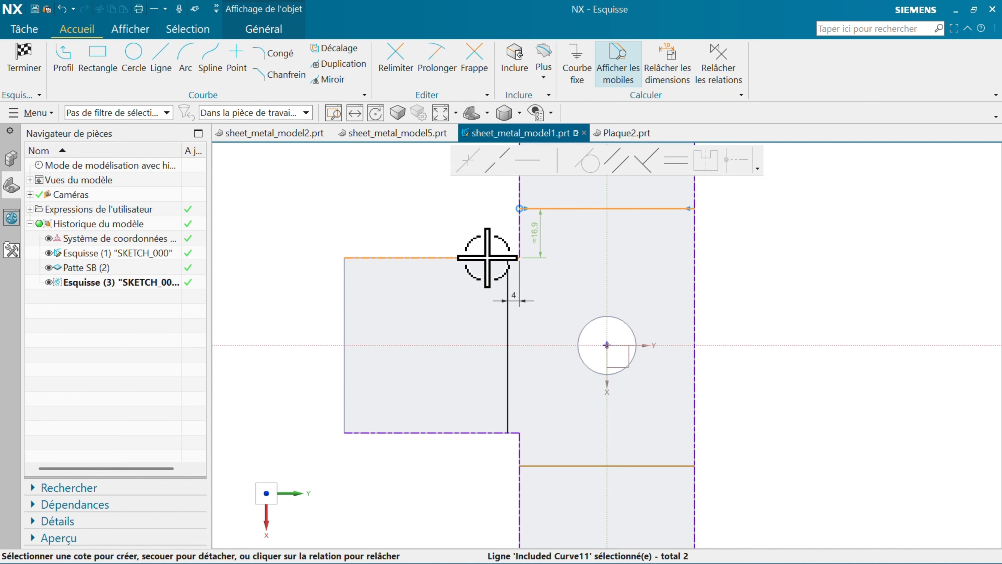
left_click(539, 233)
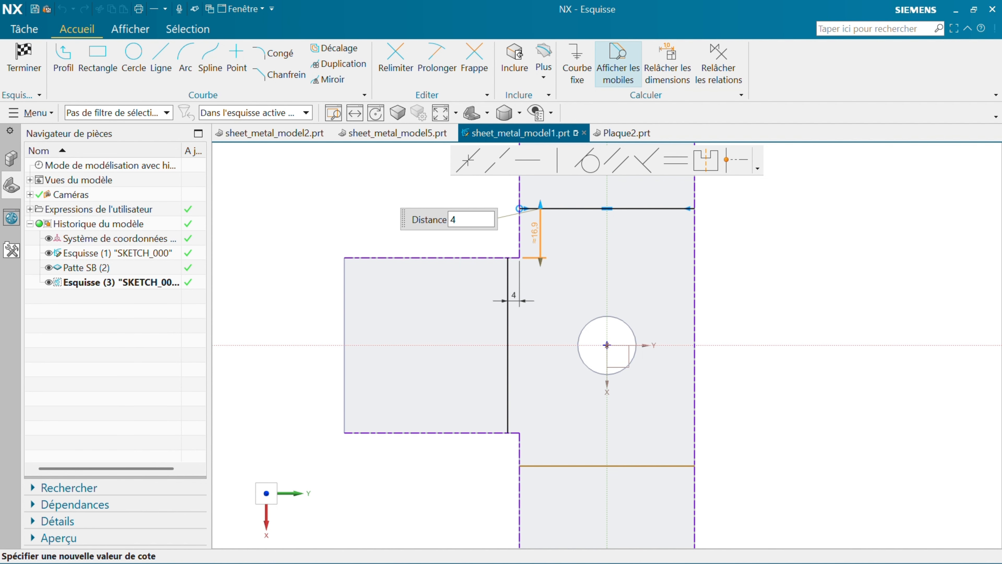
key("Return")
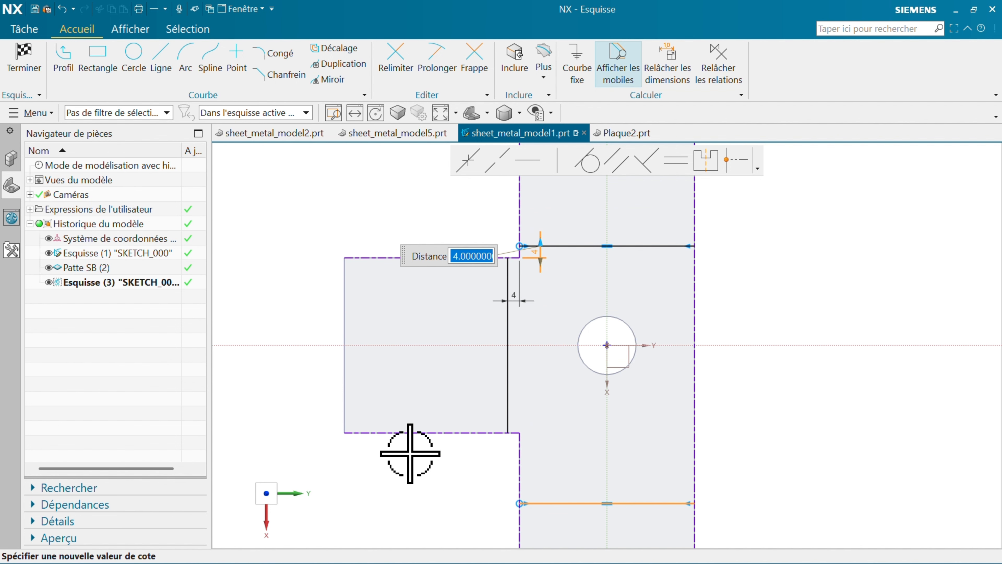
middle_click(451, 429)
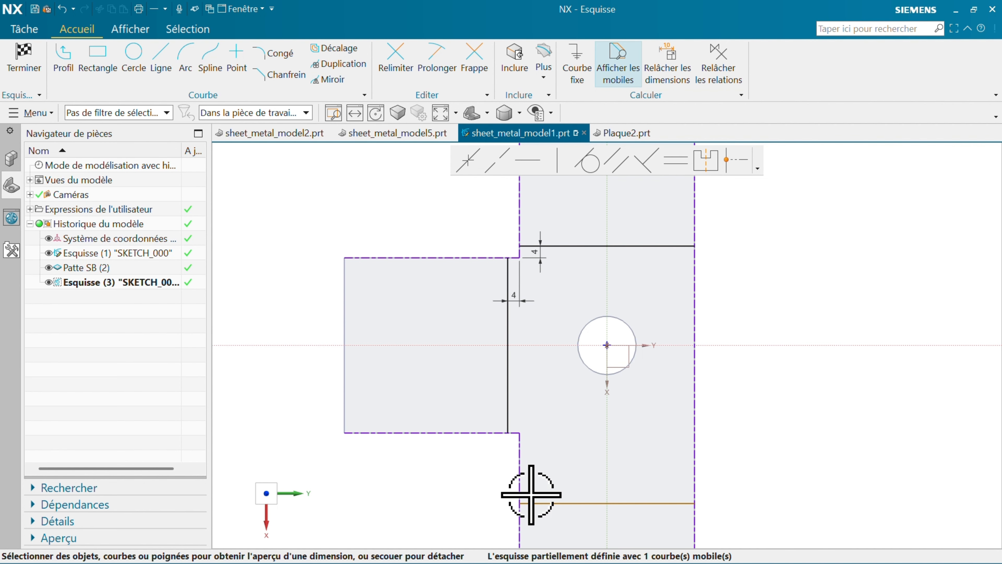
- Dimension the lower arm line at 4 mm from the stem's lower side edge and finish the sketch
left_click(512, 474)
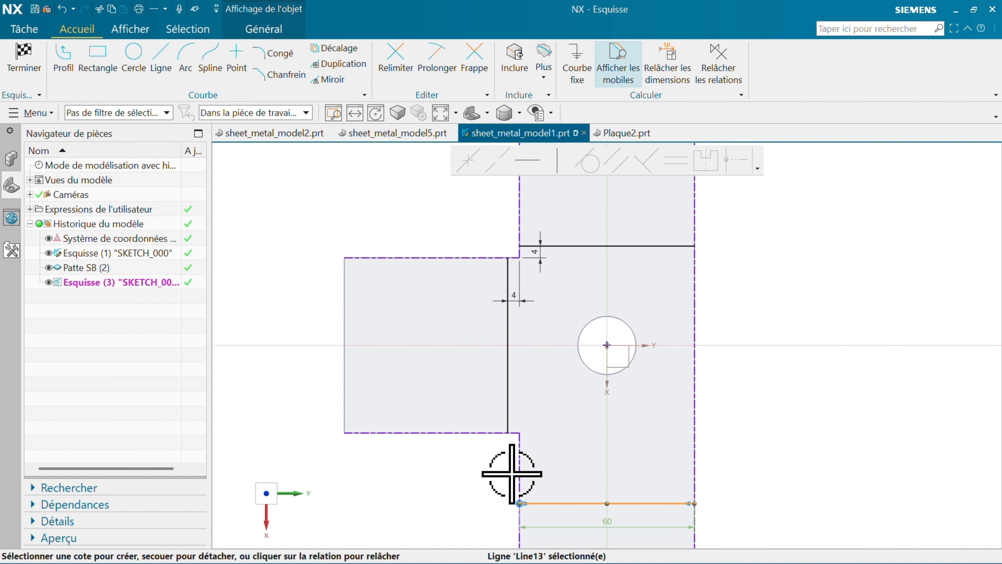
left_click(487, 432)
left_click(545, 454)
type("4")
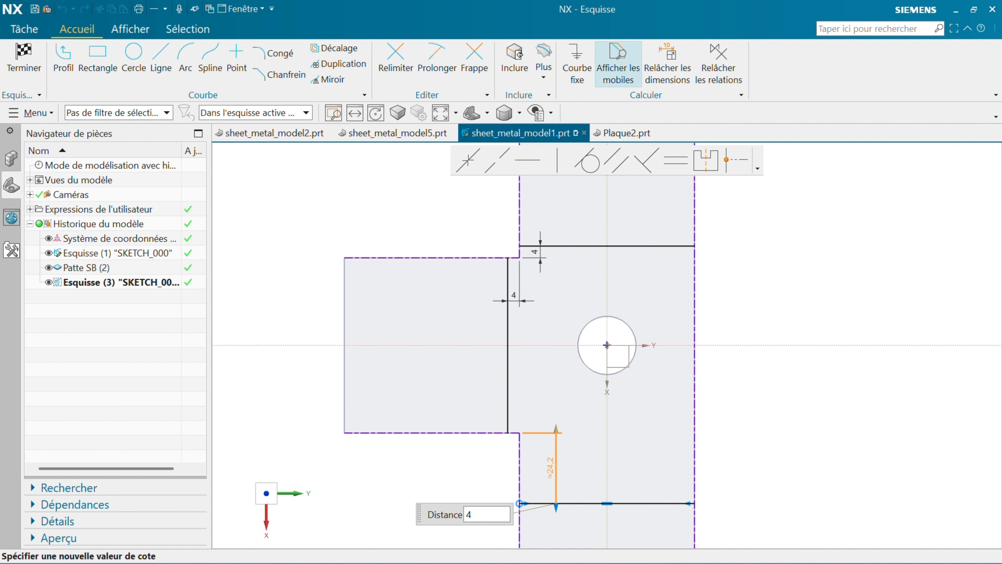
key("Return")
middle_click(328, 488)
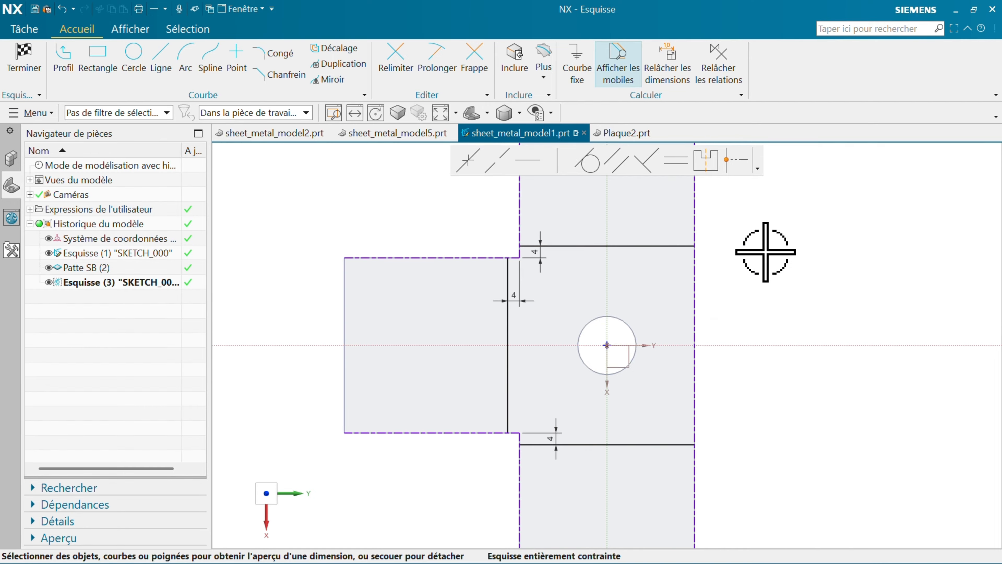
left_click(25, 55)
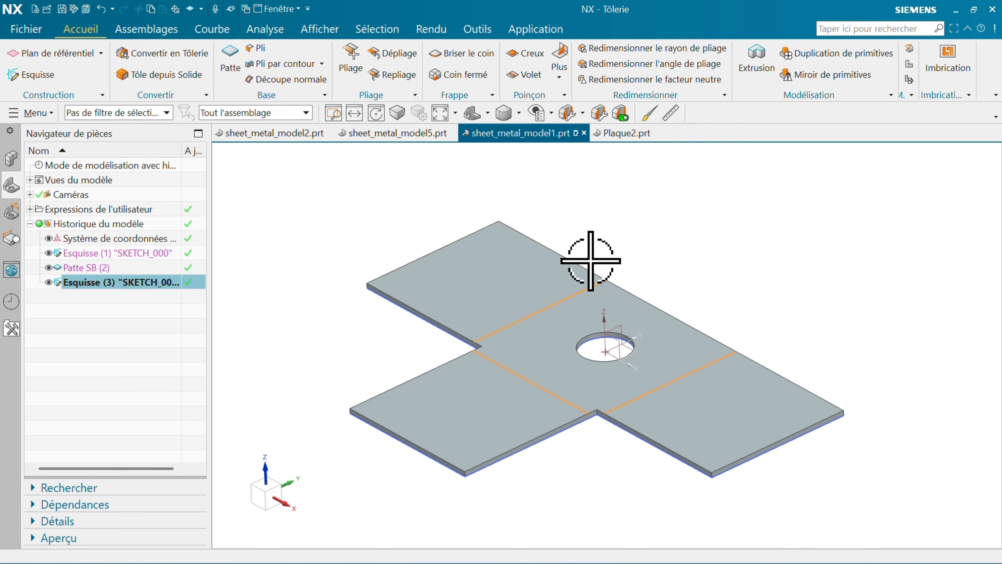
- Bend the stem 90° downward along its sketch line only, with the inset set to the outer mold line profile
left_click(353, 71)
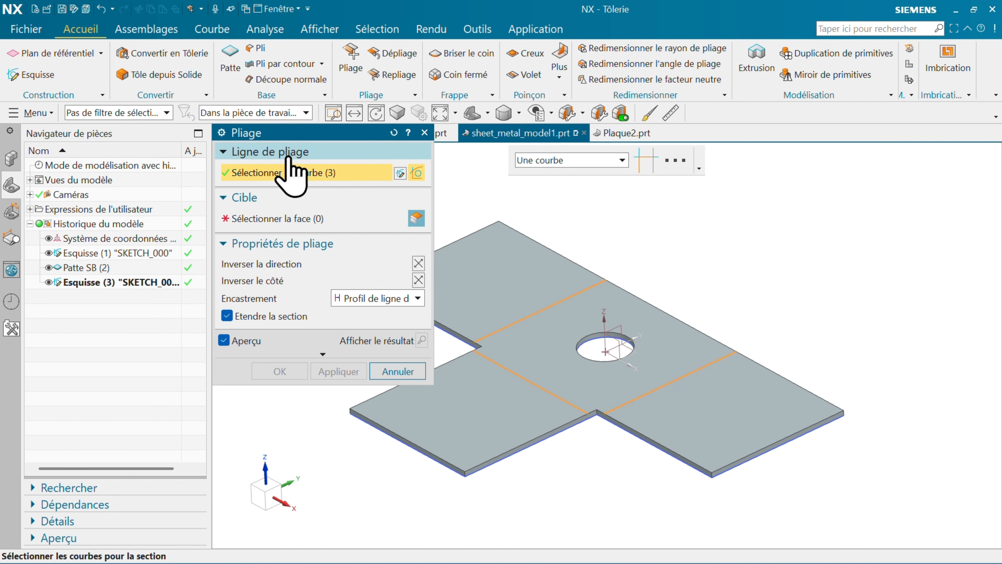
scroll(666, 364, "up", 2)
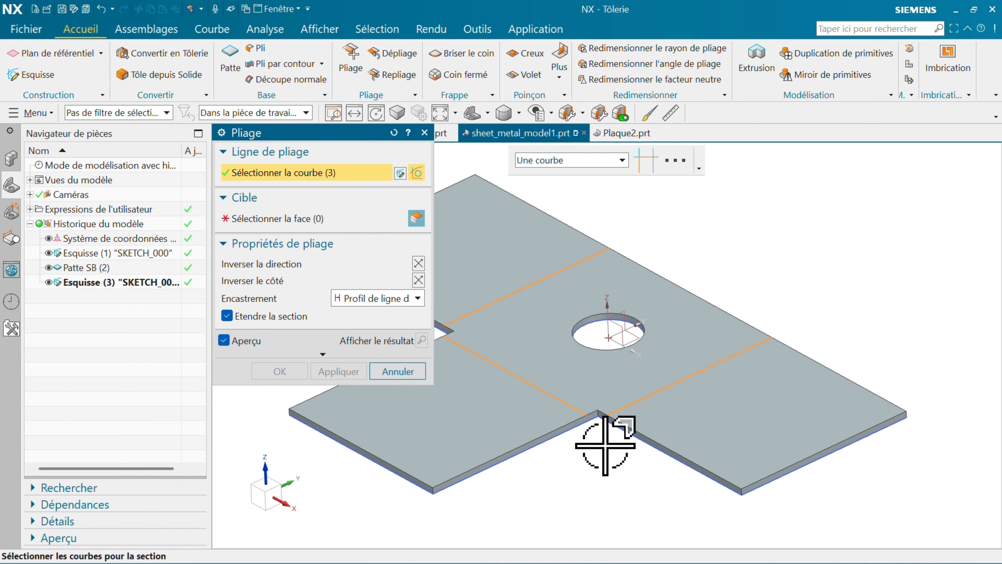
left_click(660, 391, "shift")
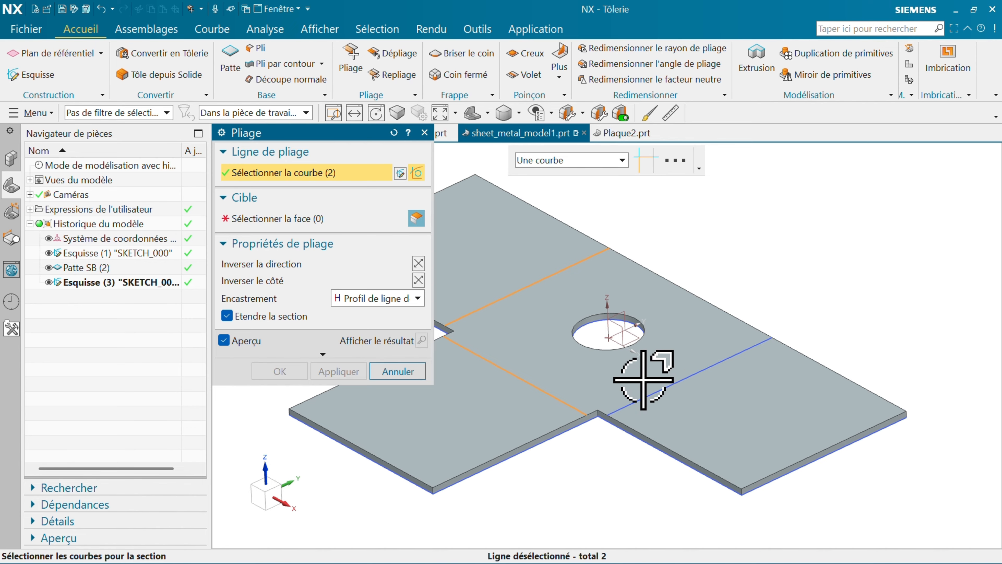
left_click(574, 264, "shift")
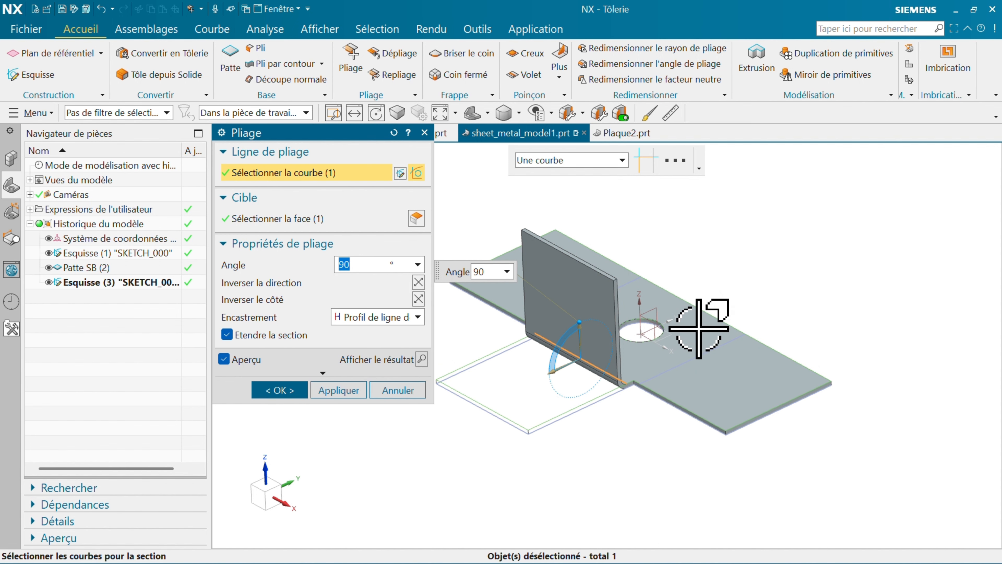
middle_click_drag(594, 454, 570, 448)
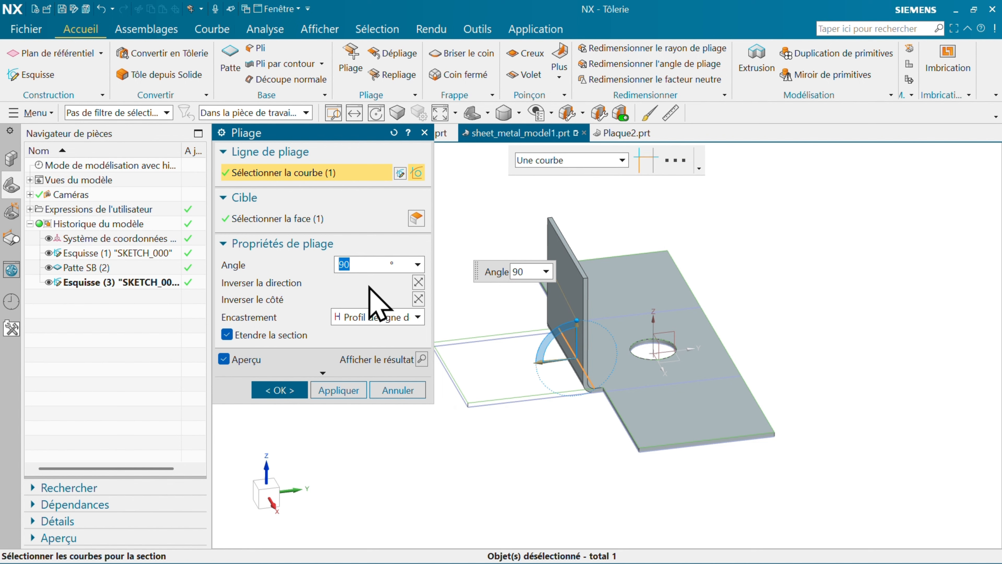
left_click(418, 282)
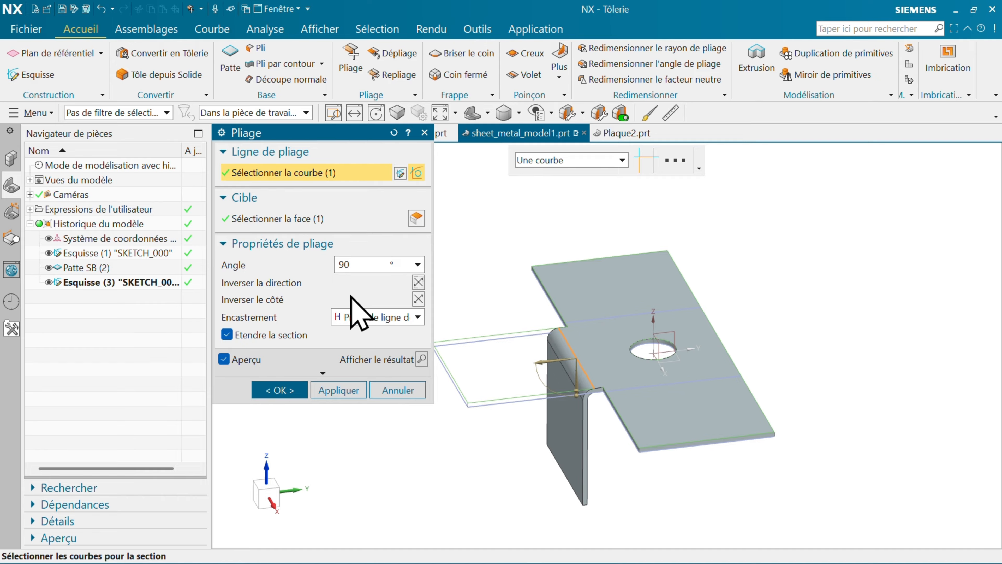
left_click(363, 318)
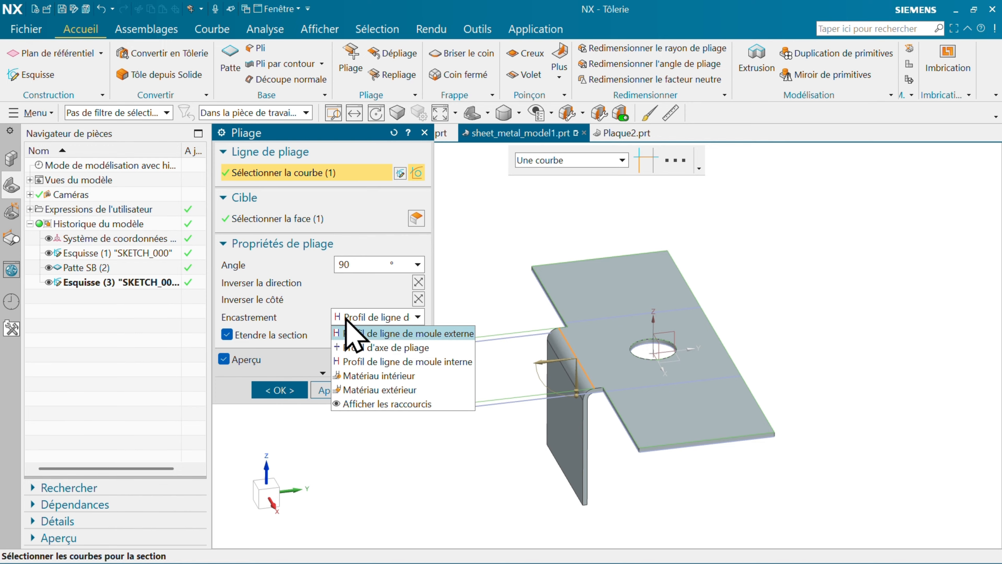
left_click(366, 334)
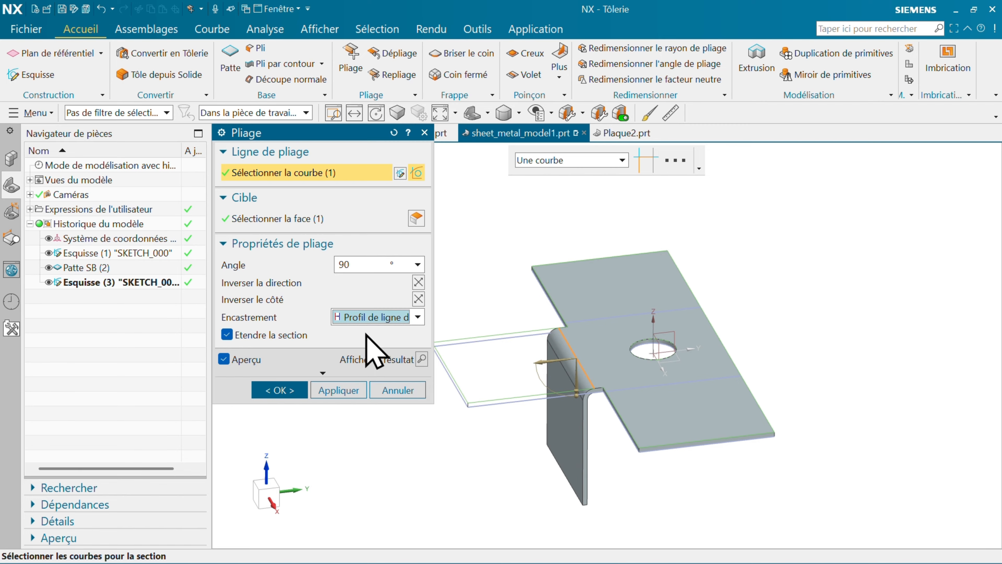
left_click(355, 392)
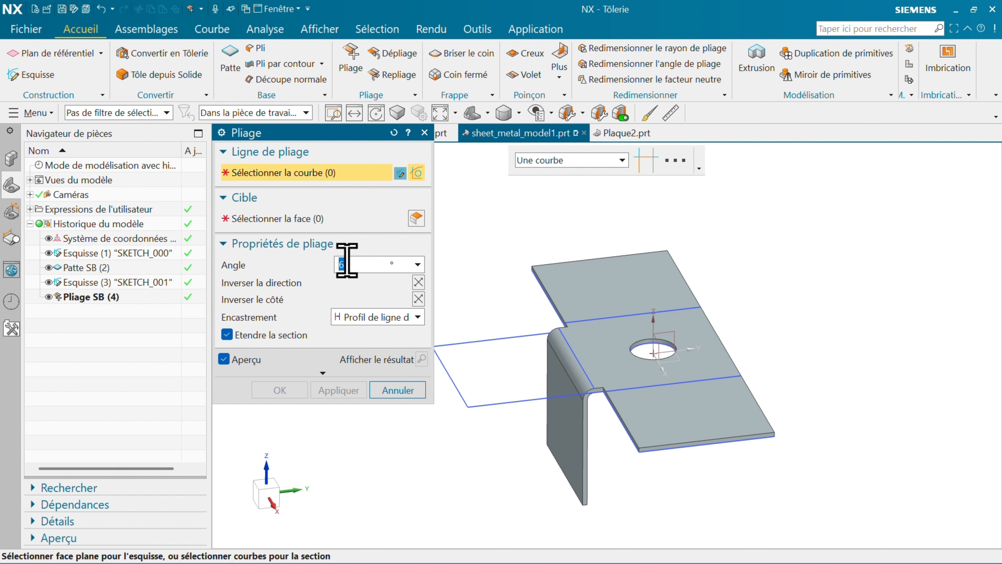
- Bend both arms 60° upward along their sketch lines, reversing the first bend's side so the hole area stays flat
left_click(596, 319)
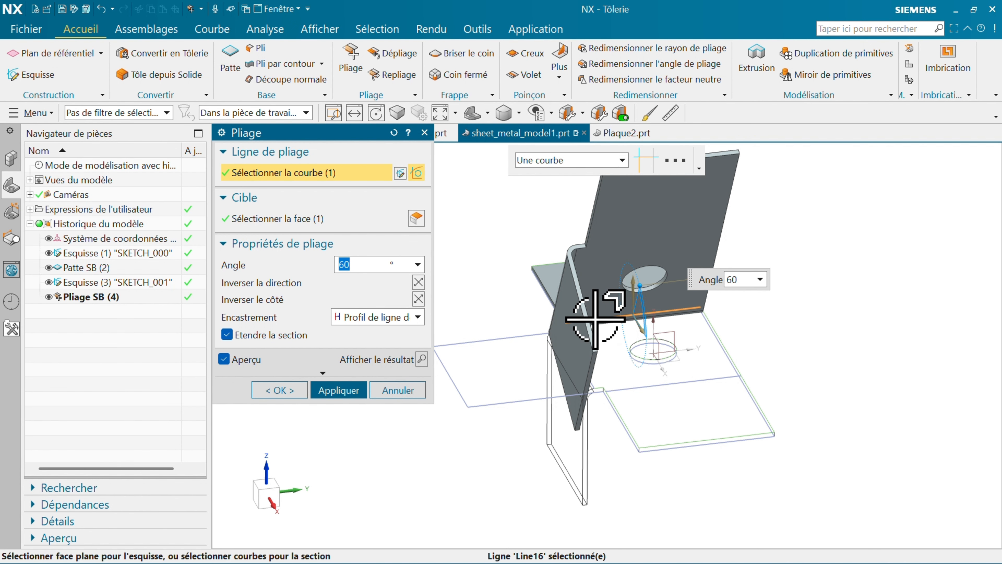
middle_click_drag(648, 341, 639, 359)
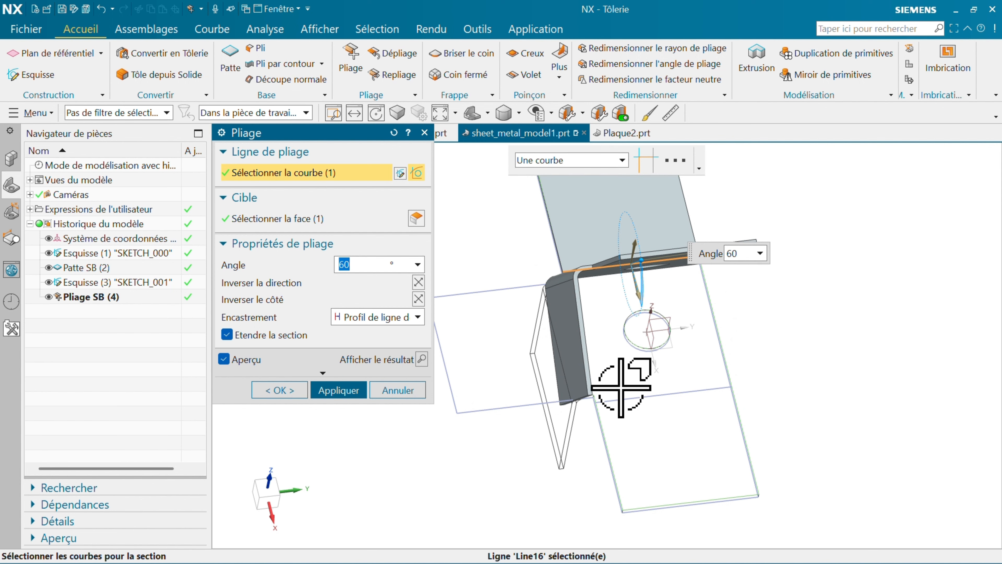
left_click(419, 301)
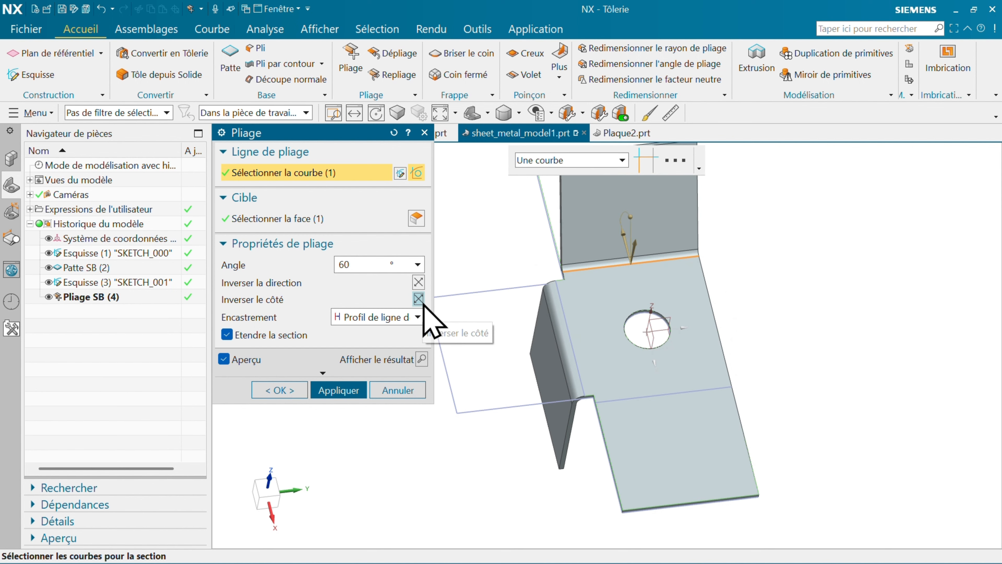
mouse_move(638, 313)
middle_mouse_down()
mouse_move(653, 295)
mouse_move(655, 314)
middle_mouse_up()
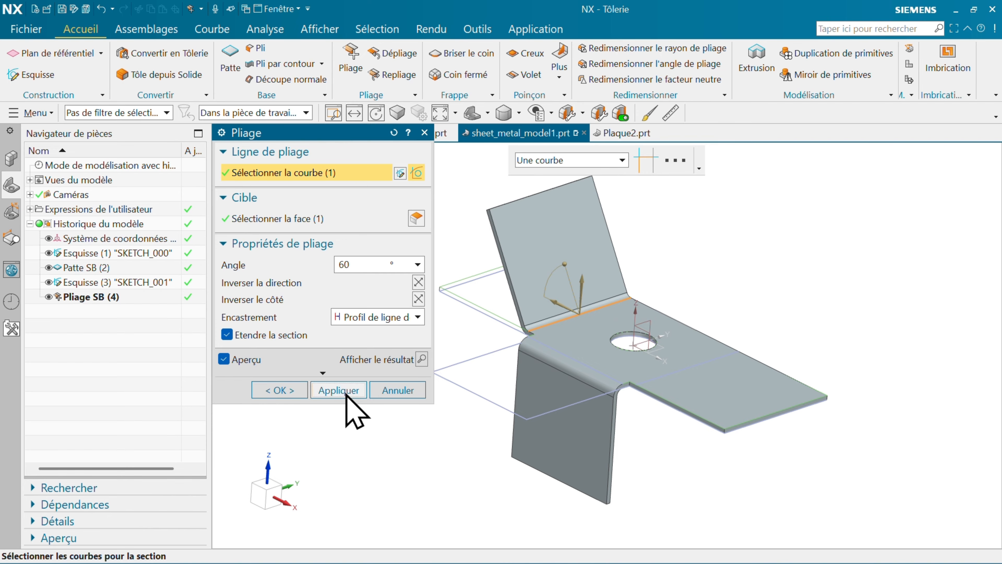
left_click(338, 390)
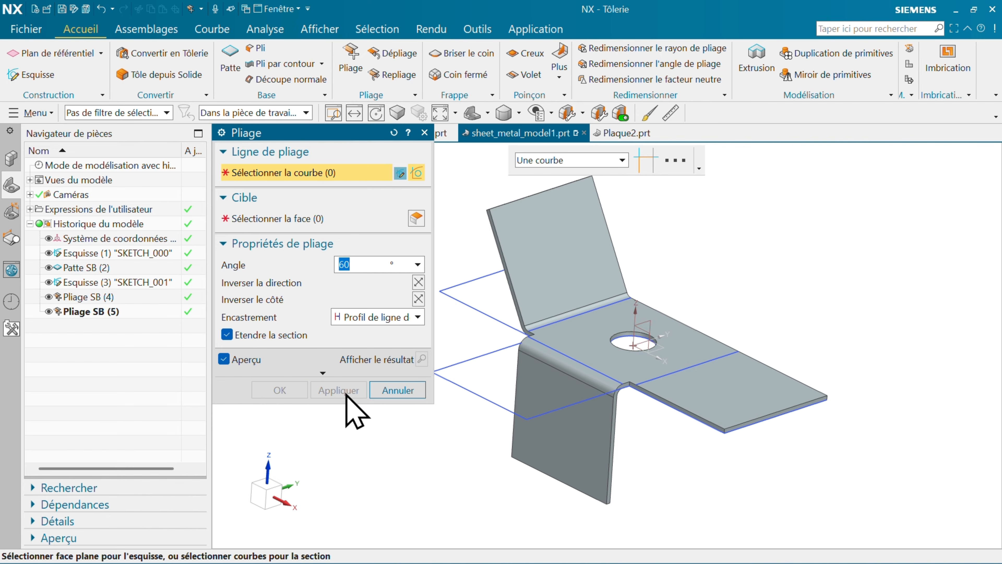
left_click(671, 374)
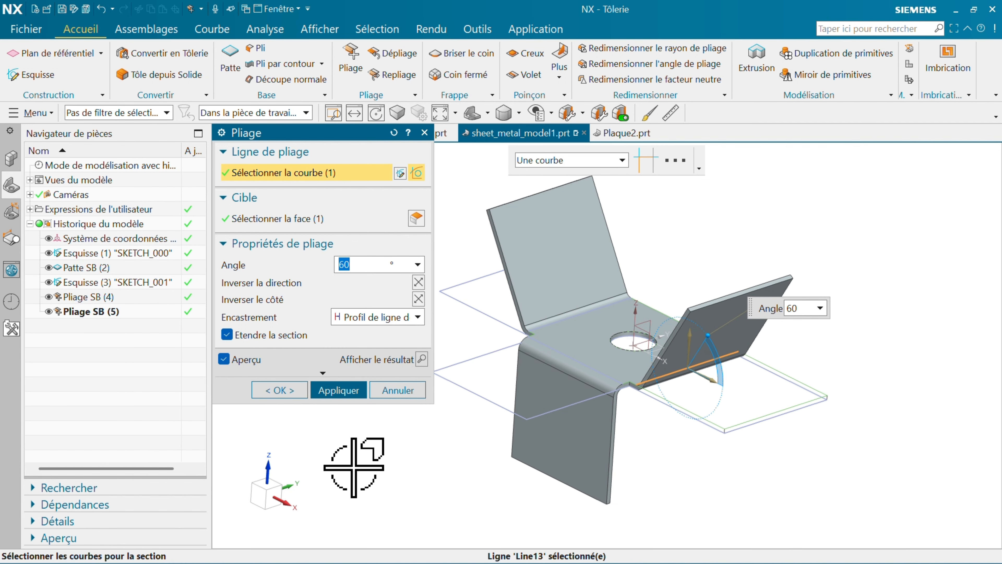
left_click(296, 391)
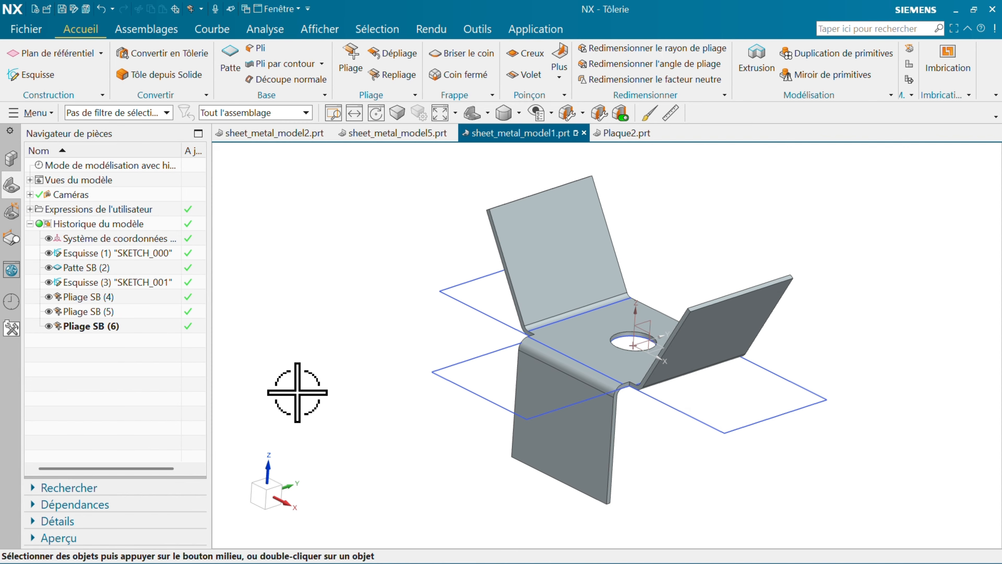
- Start a Break Corner with a 4 mm blend radius on one inner corner between the stem and an arm
mouse_move(389, 399)
middle_mouse_down()
mouse_move(465, 398)
mouse_move(443, 400)
mouse_move(409, 380)
mouse_move(409, 363)
mouse_move(407, 402)
middle_mouse_up()
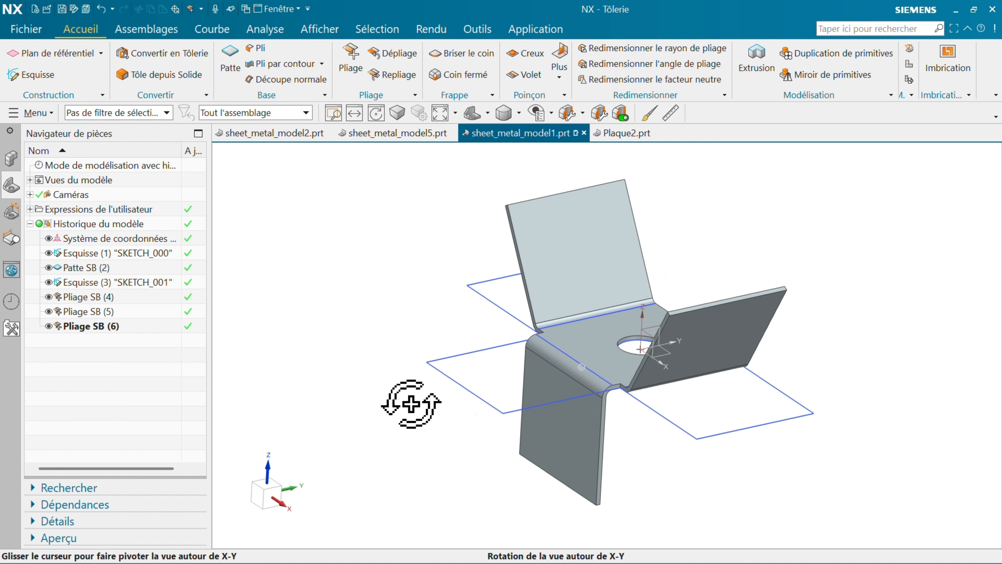
scroll(638, 387, "up", 5)
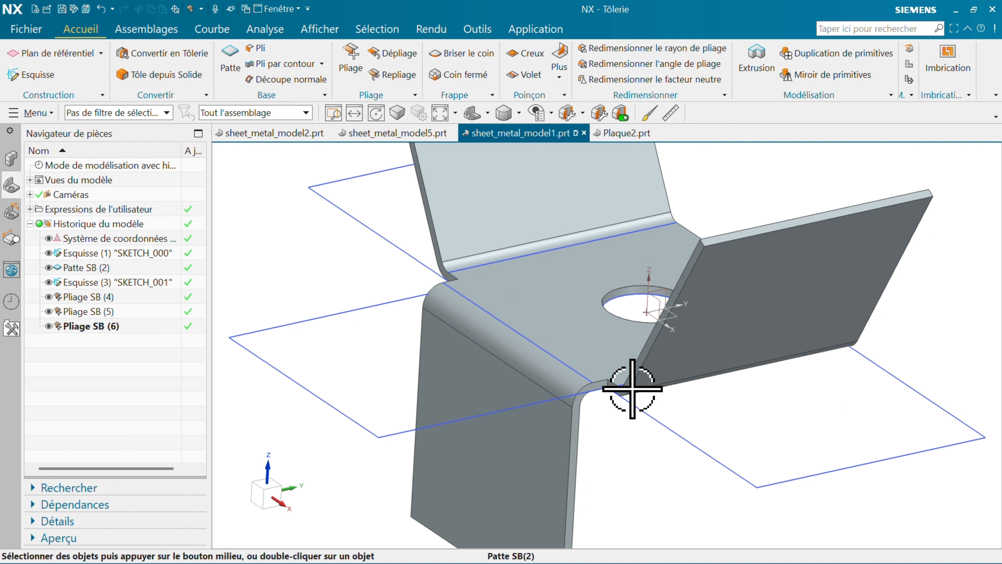
left_click(466, 55)
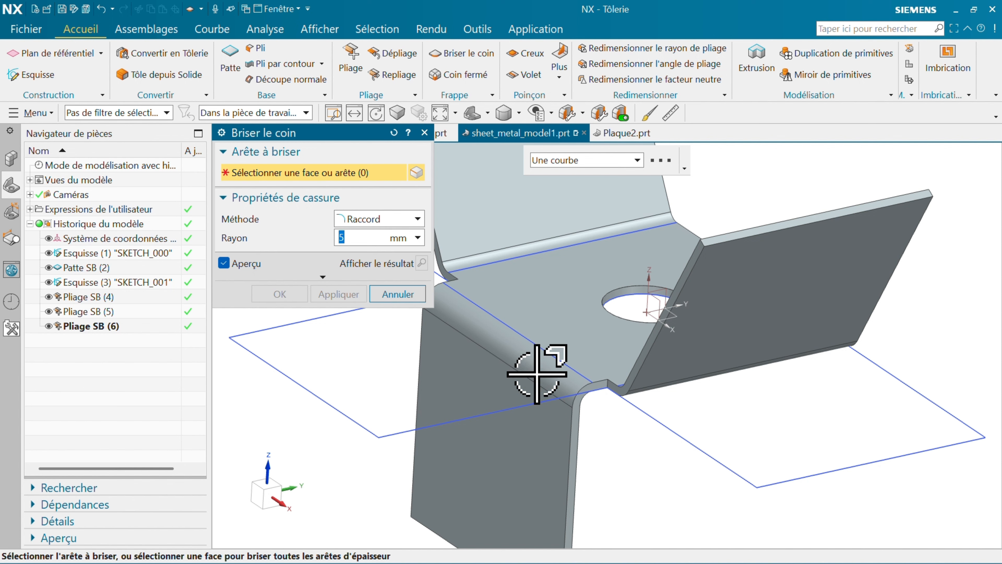
type("4")
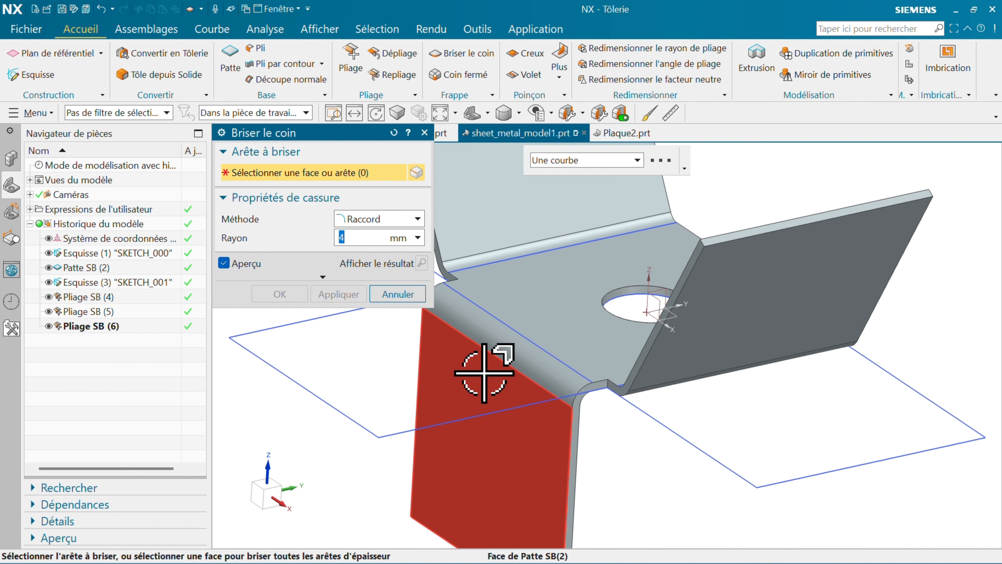
scroll(622, 398, "up", 5)
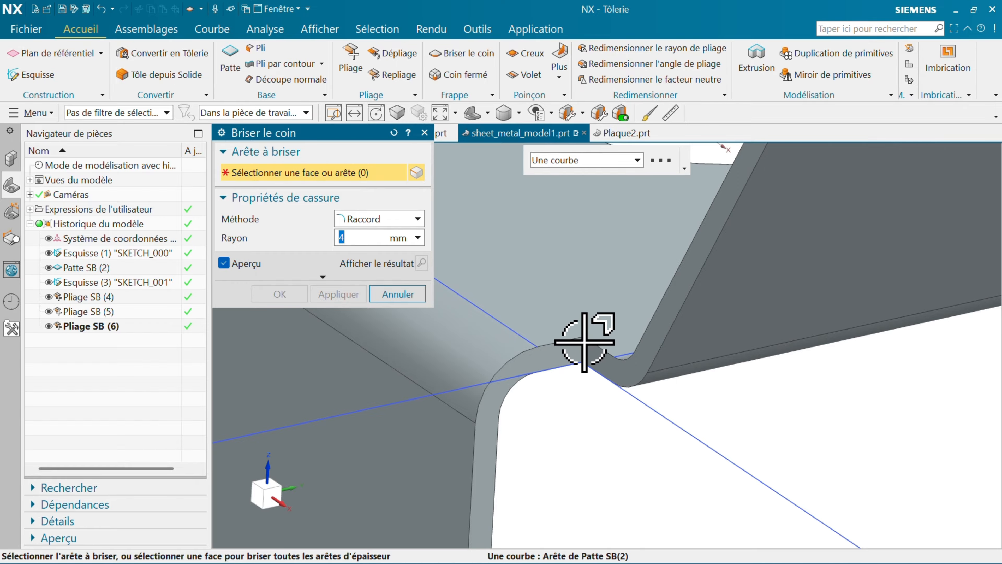
left_click(585, 342)
scroll(715, 398, "down", 4)
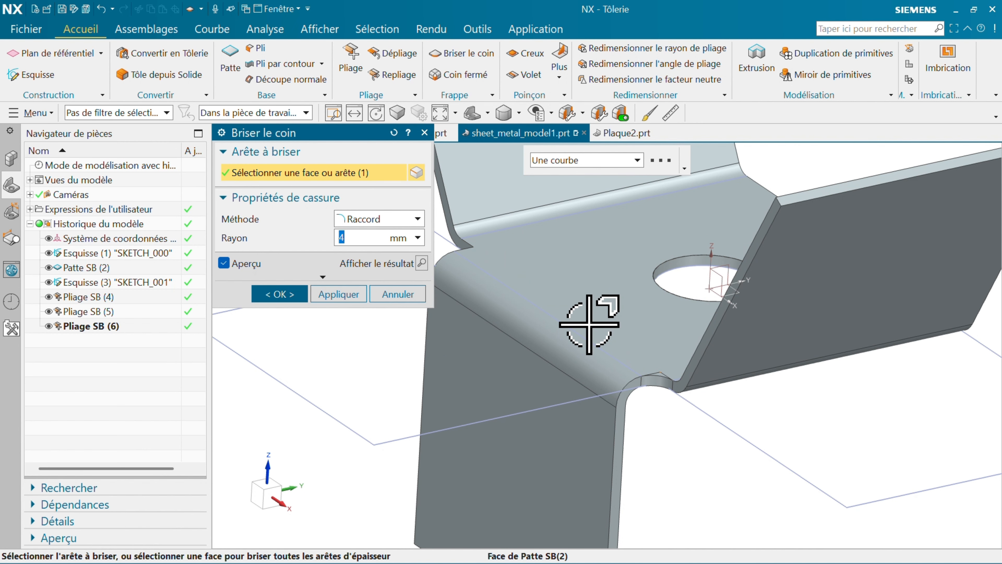
- Add the opposite inner stem corner to the 4 mm Break Corner and apply it
middle_click_drag(588, 320, 667, 348)
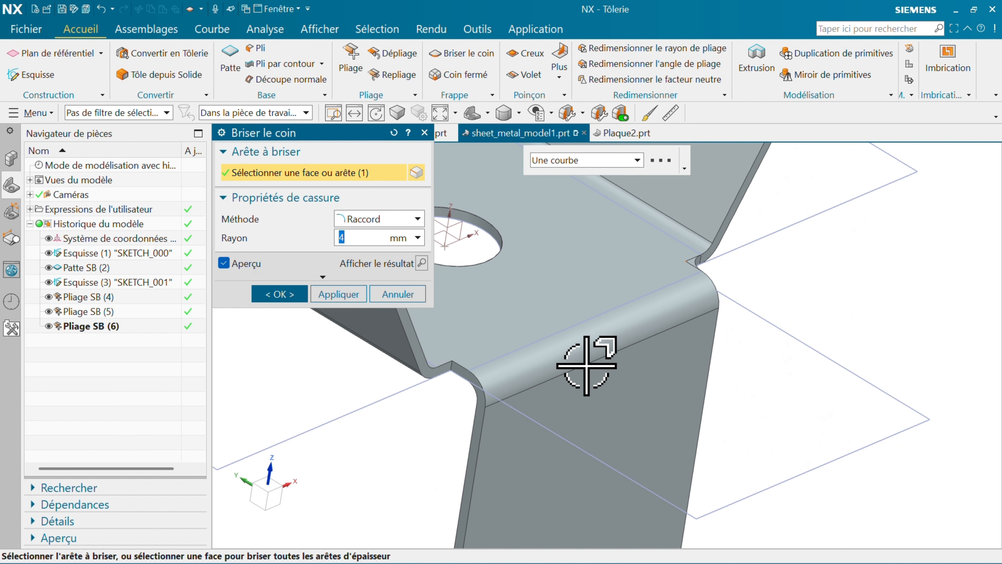
scroll(454, 359, "up", 5)
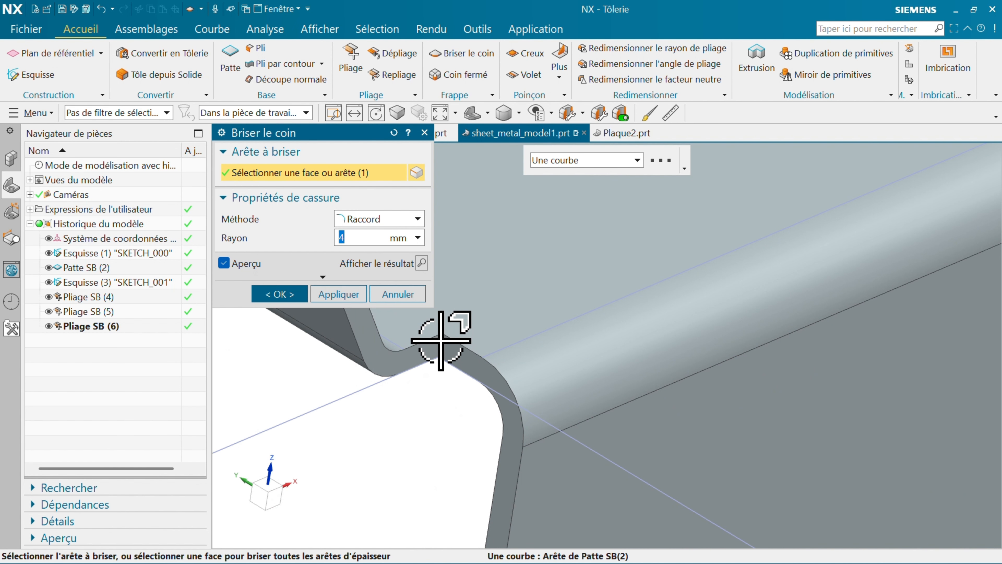
left_click(442, 348)
scroll(497, 394, "down", 3)
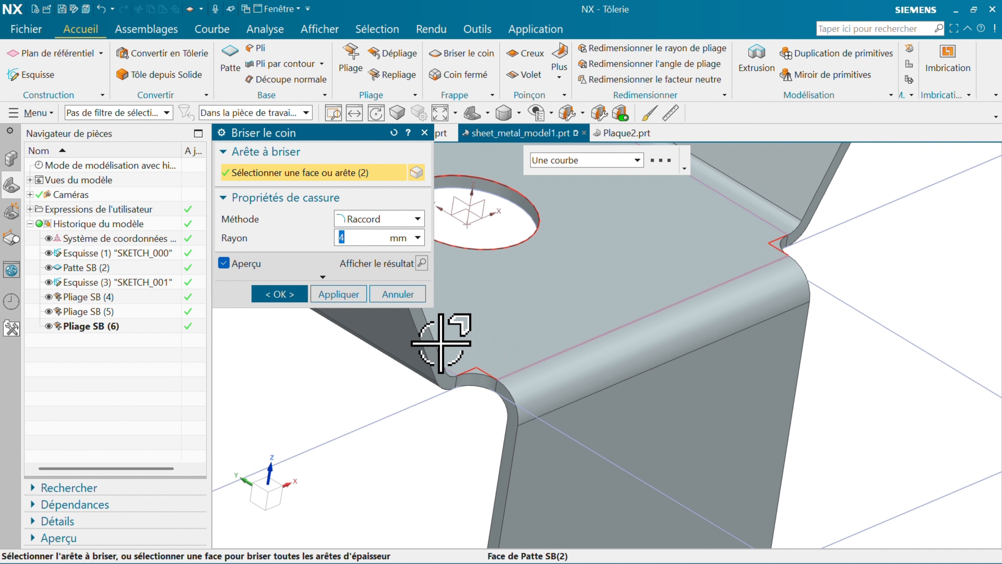
left_click(343, 294)
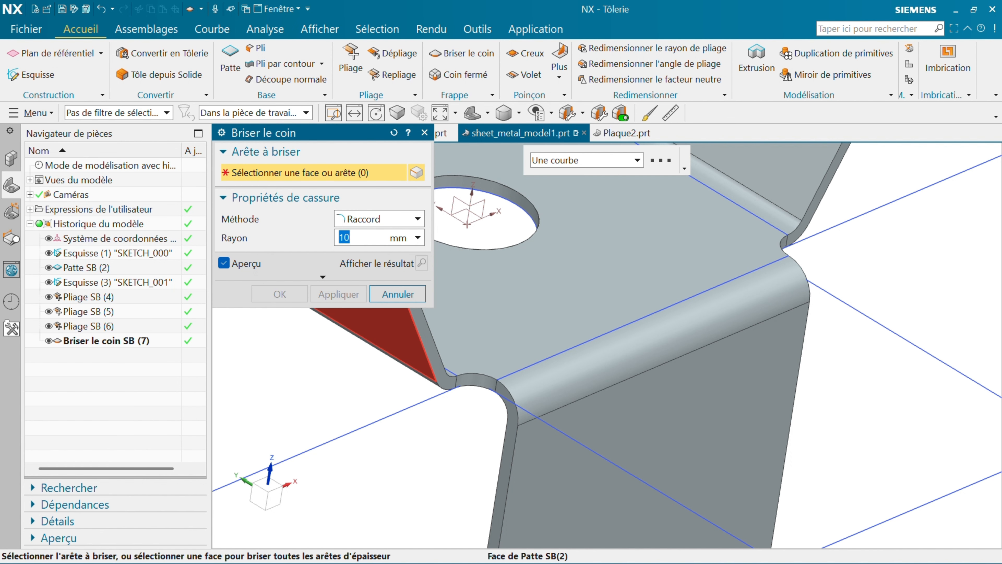
- Set the Break Corner blend radius to 10 mm and select the first raised arm's face to round its free corners
scroll(701, 313, "down", 3)
middle_click_drag(700, 314, 609, 253)
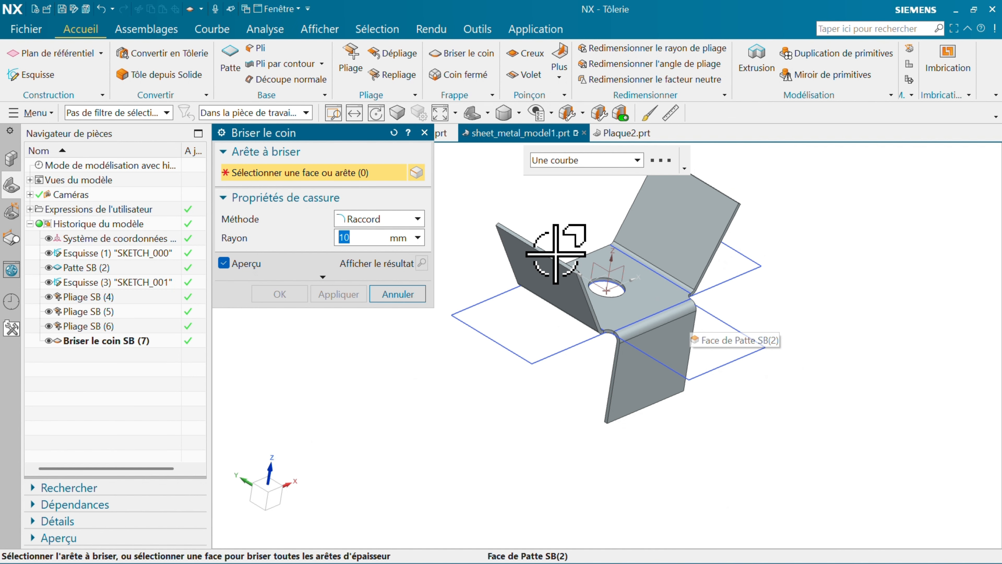
scroll(593, 308, "up", 3)
scroll(594, 308, "up", 2)
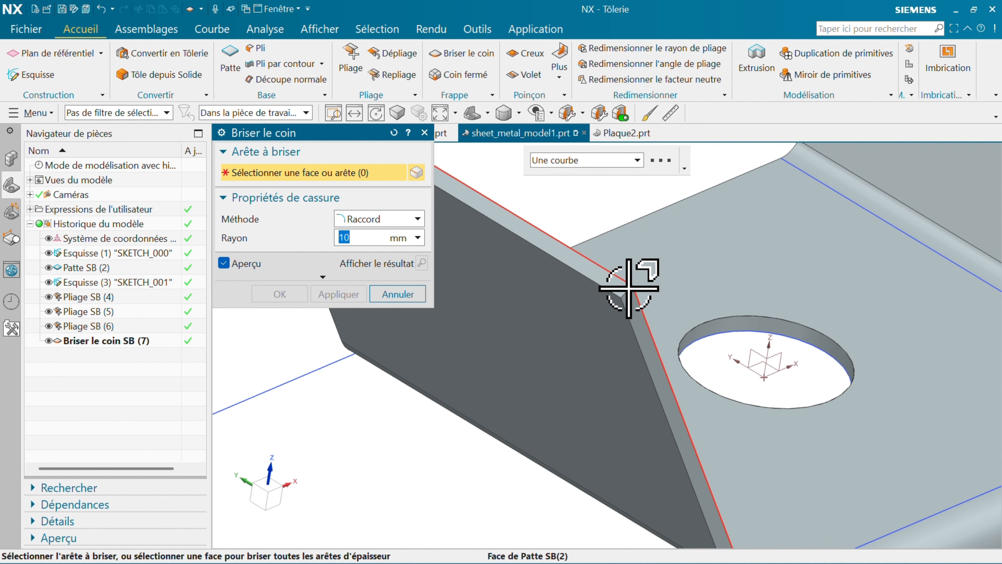
left_click(628, 288)
scroll(628, 289, "down", 5)
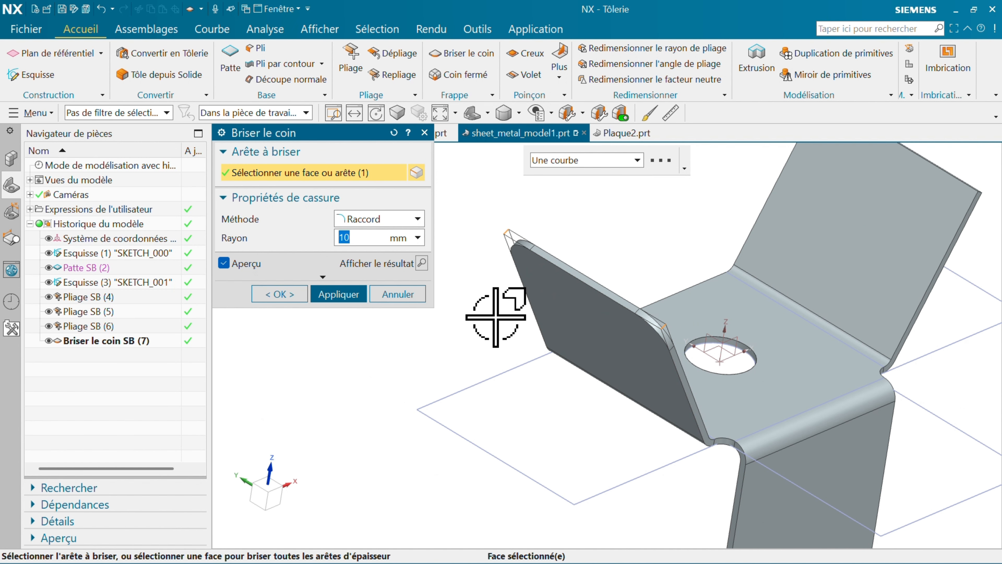
- Add the second raised arm's face to the 10 mm Break Corner selection
scroll(816, 241, "up", 3)
middle_click_drag(794, 253, 755, 288)
scroll(829, 276, "up", 3)
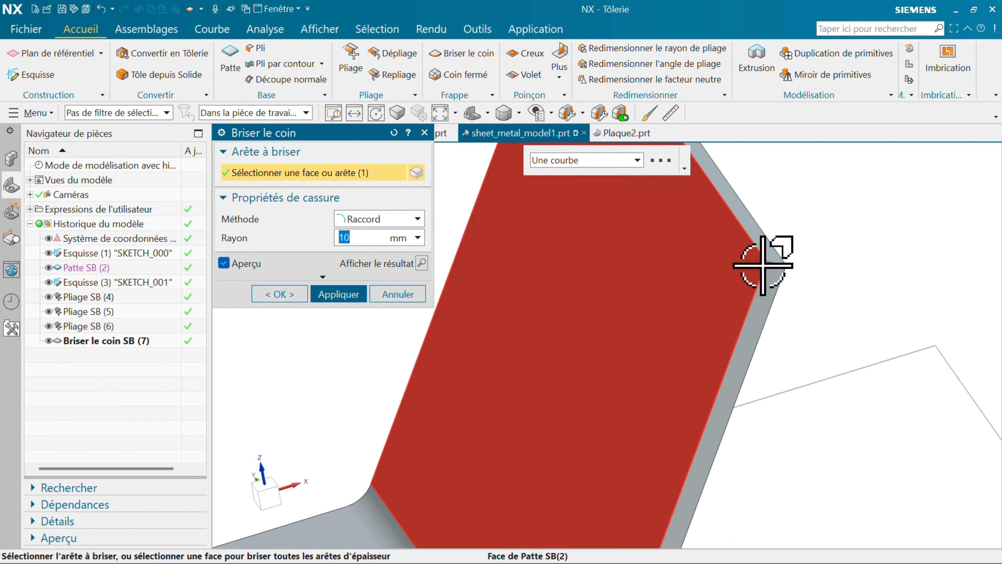
left_click(769, 265)
scroll(772, 266, "down", 5)
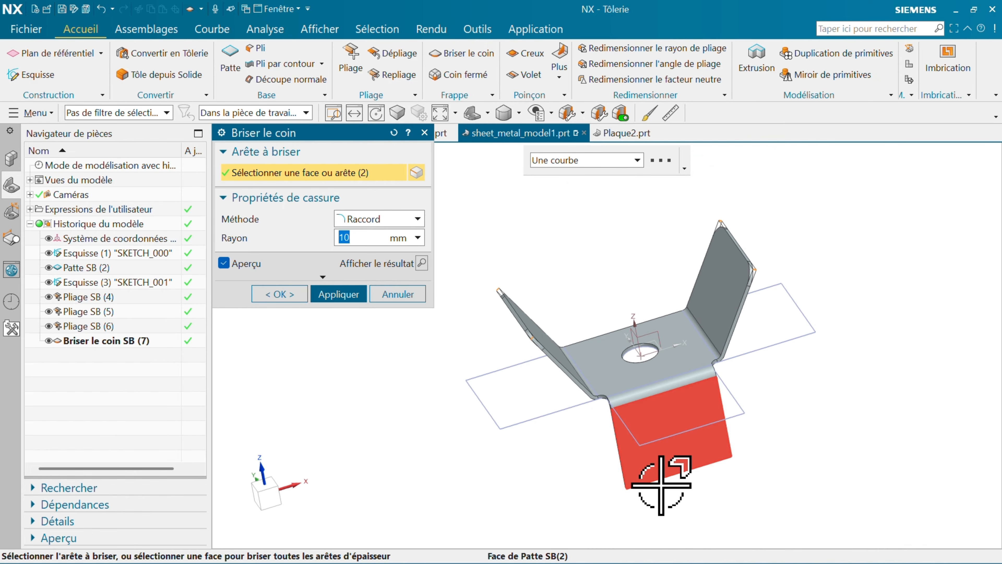
- Add the bent-down stem's face to the 10 mm Break Corner selection and complete the feature
scroll(632, 477, "up", 4)
middle_click_drag(543, 495, 579, 466)
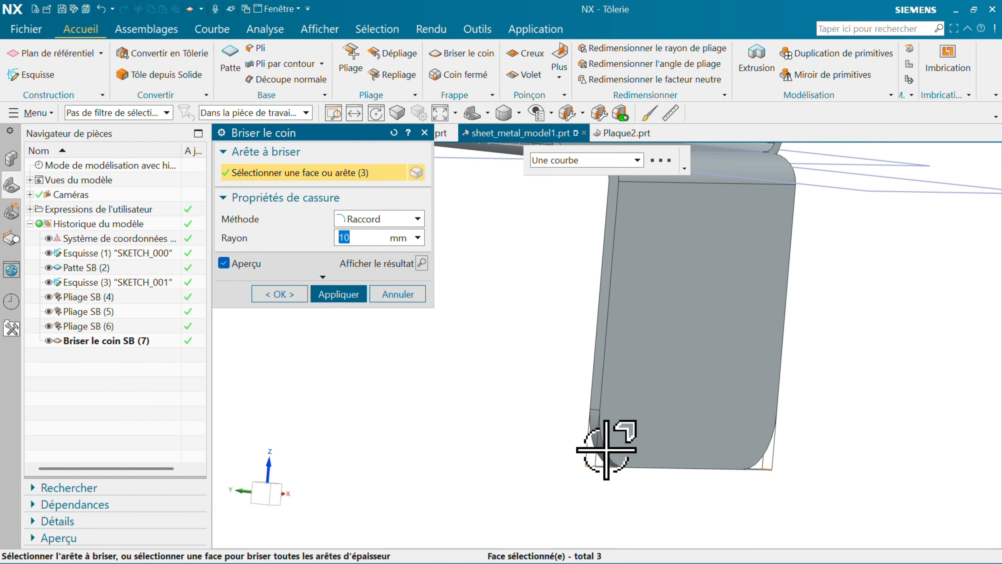
scroll(584, 463, "down", 3)
middle_click_drag(580, 466, 578, 479)
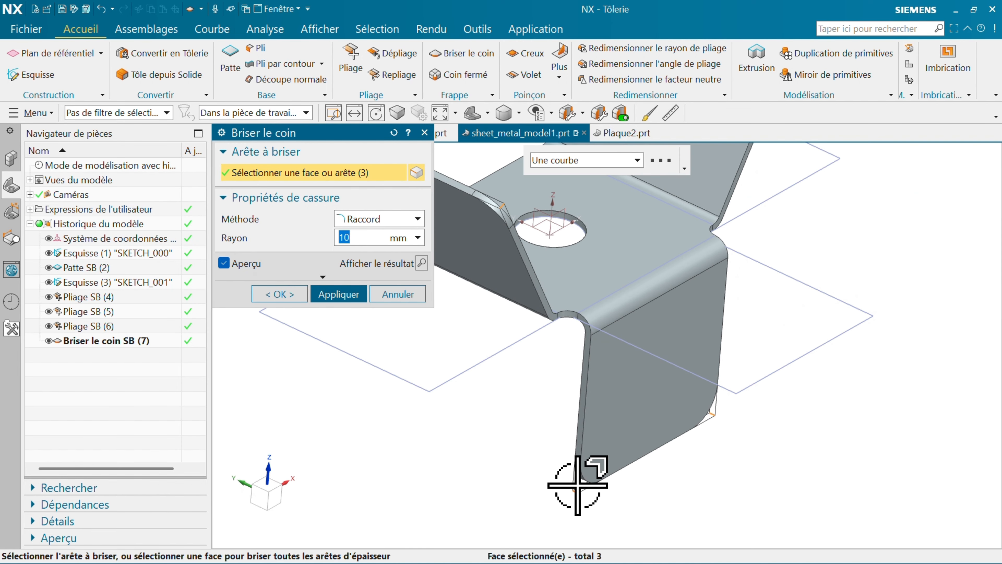
left_click(279, 294)
- Create a new sketch on the outer face of the raised arm
scroll(683, 385, "down", 3)
middle_click_drag(682, 385, 614, 384)
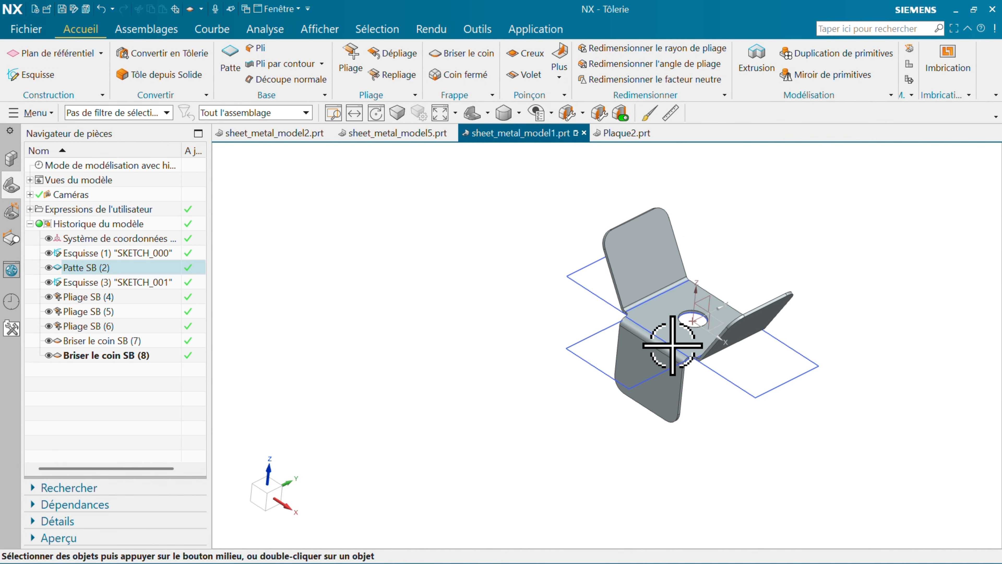
scroll(670, 347, "up", 5)
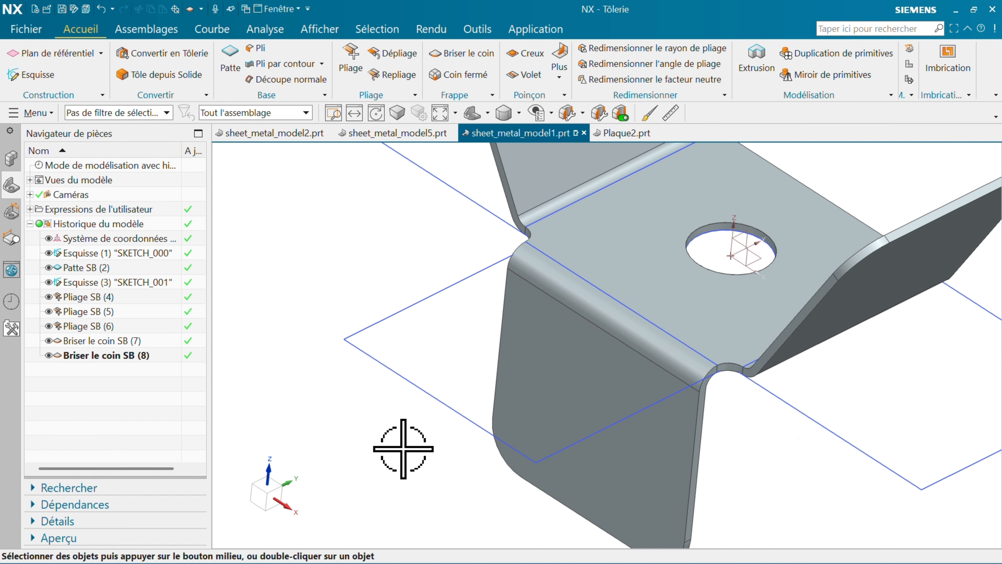
scroll(375, 467, "down", 1)
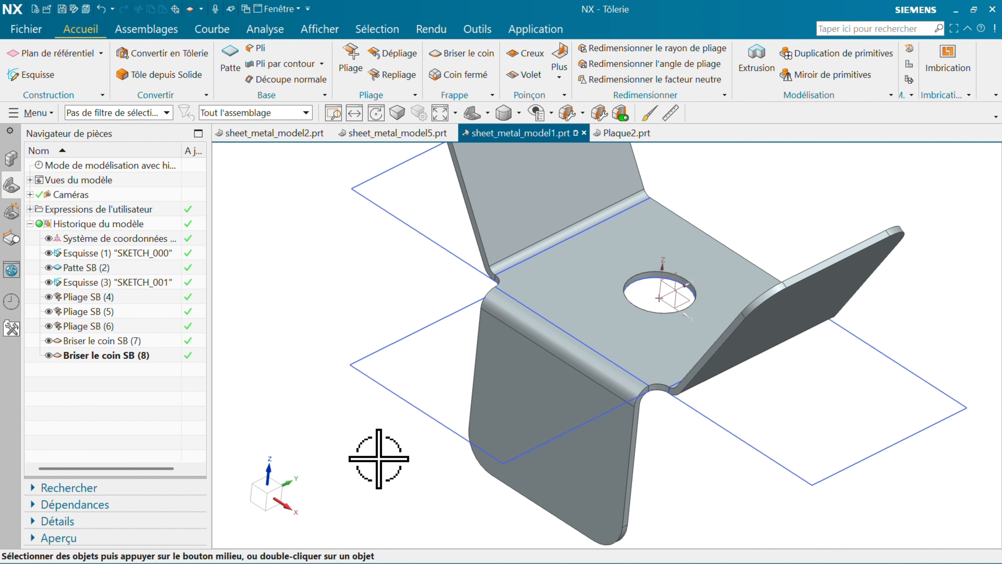
mouse_move(379, 458)
middle_mouse_down()
mouse_move(371, 420)
mouse_move(380, 430)
mouse_move(364, 451)
middle_mouse_up()
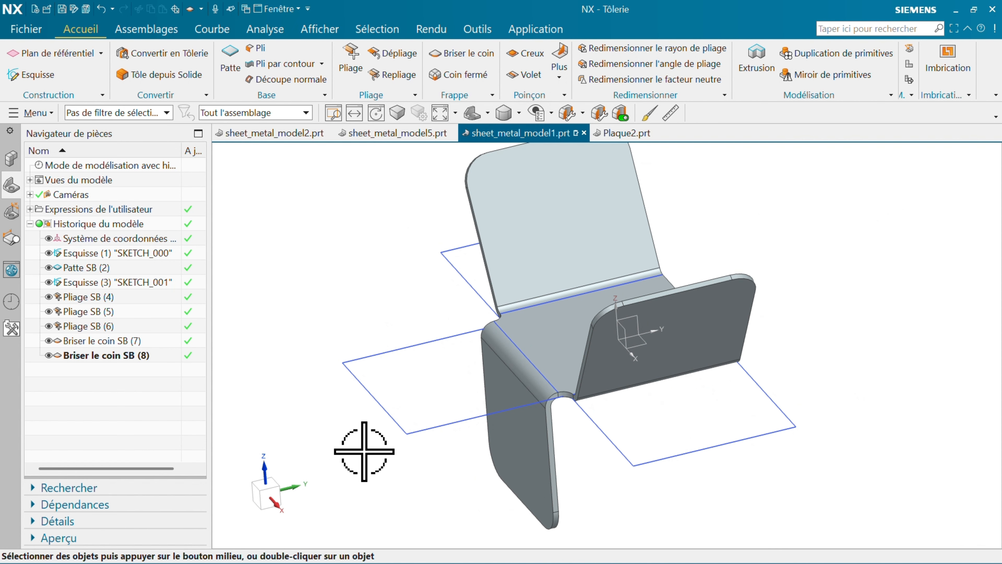
left_click(477, 261)
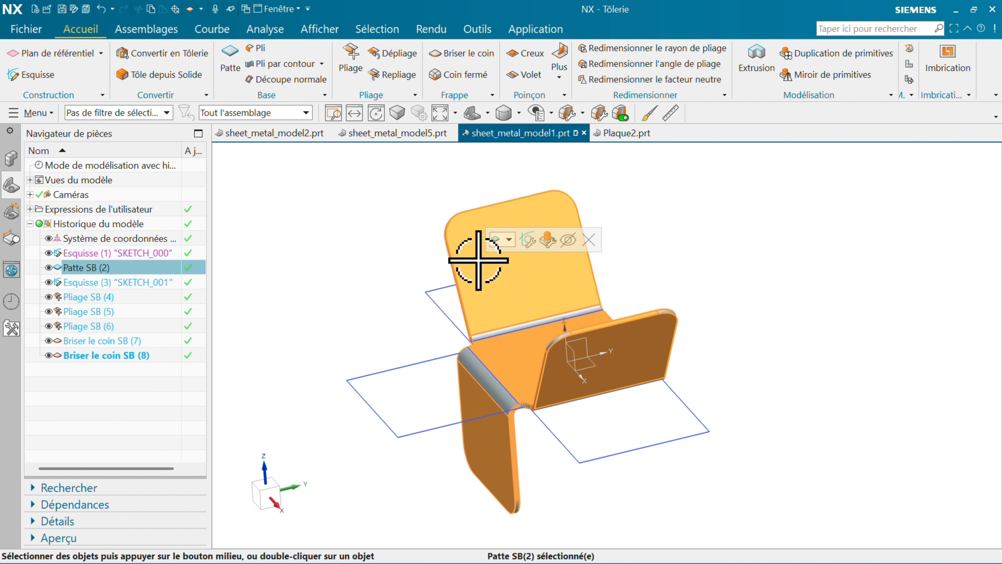
left_click(509, 239)
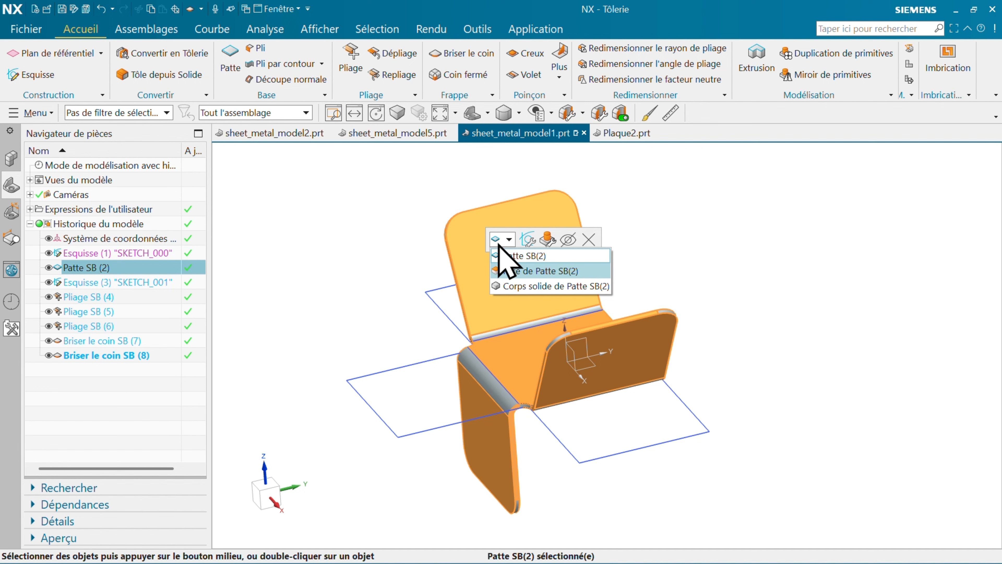
left_click(506, 267)
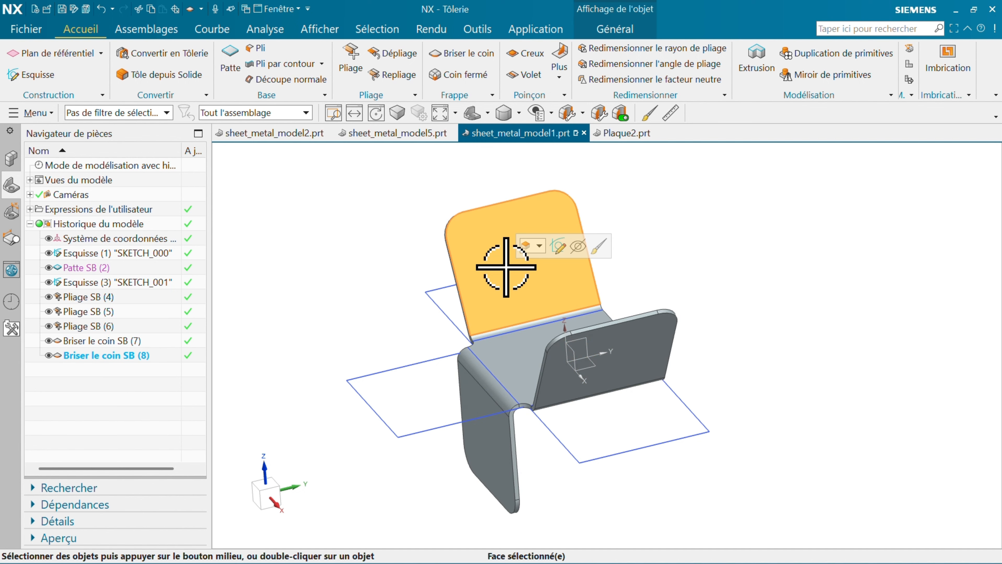
left_click(559, 246)
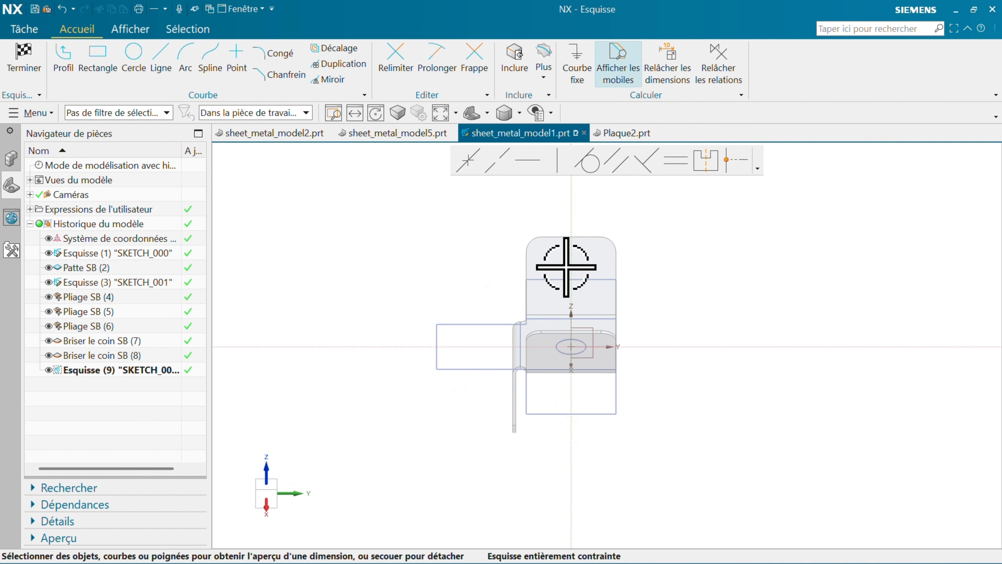
- Sketch two circles near the raised arm's rounded corners, the second about 11.7 mm in diameter
scroll(566, 267, "up", 3)
scroll(567, 407, "down", 1)
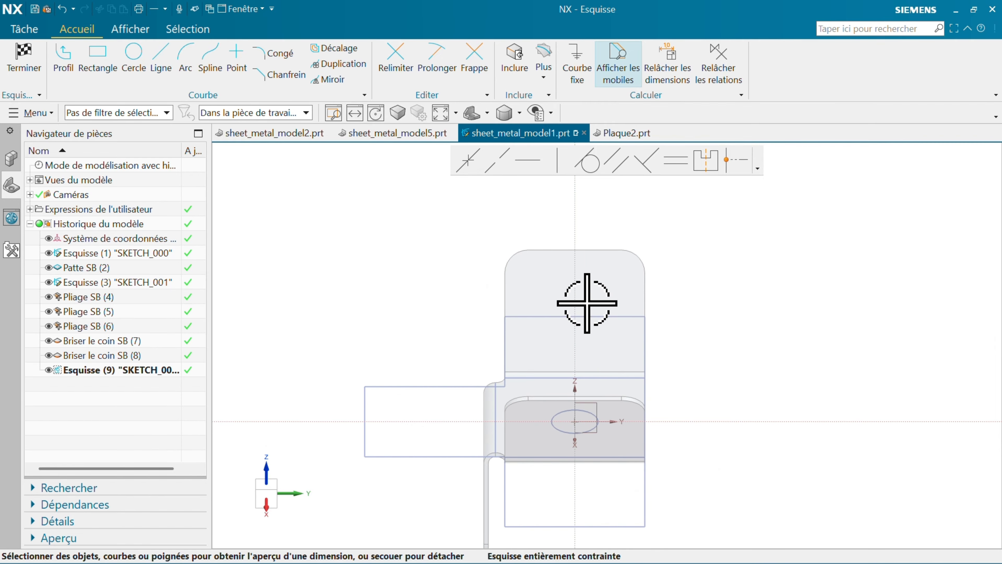
scroll(575, 288, "up", 1)
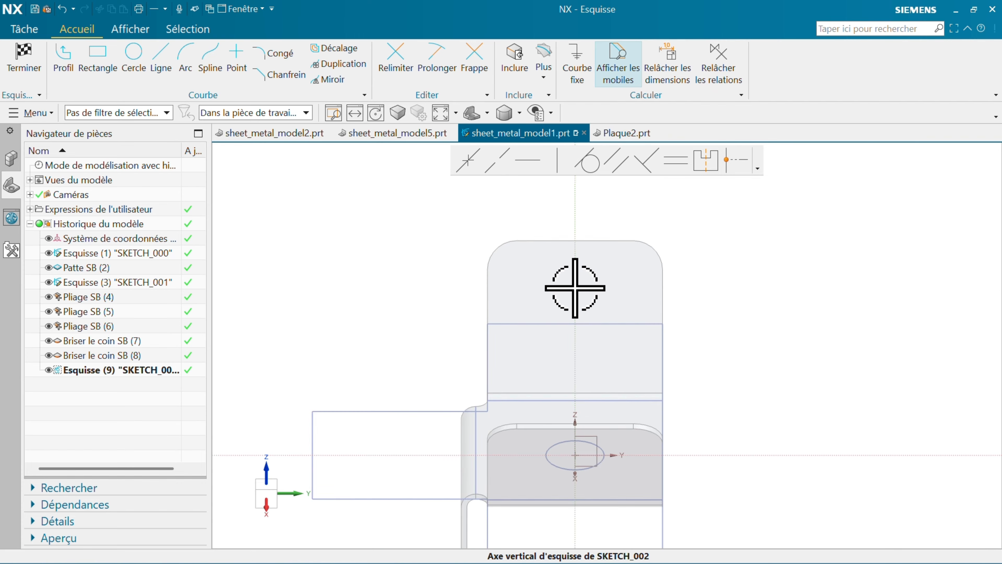
scroll(575, 288, "up", 3)
left_click(134, 60)
left_click(464, 255)
left_click(493, 257)
left_click(668, 256)
left_click(691, 281)
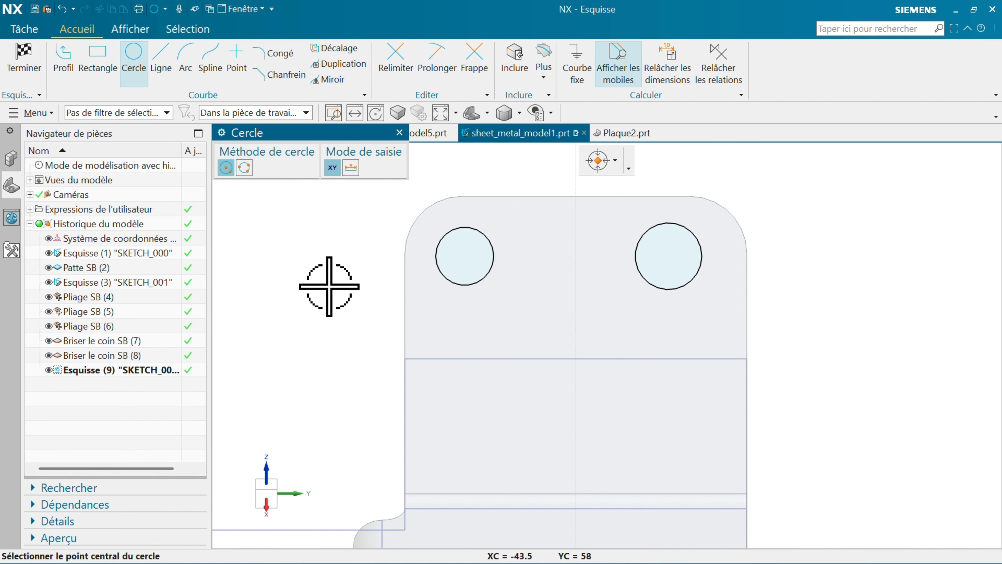
key("Escape")
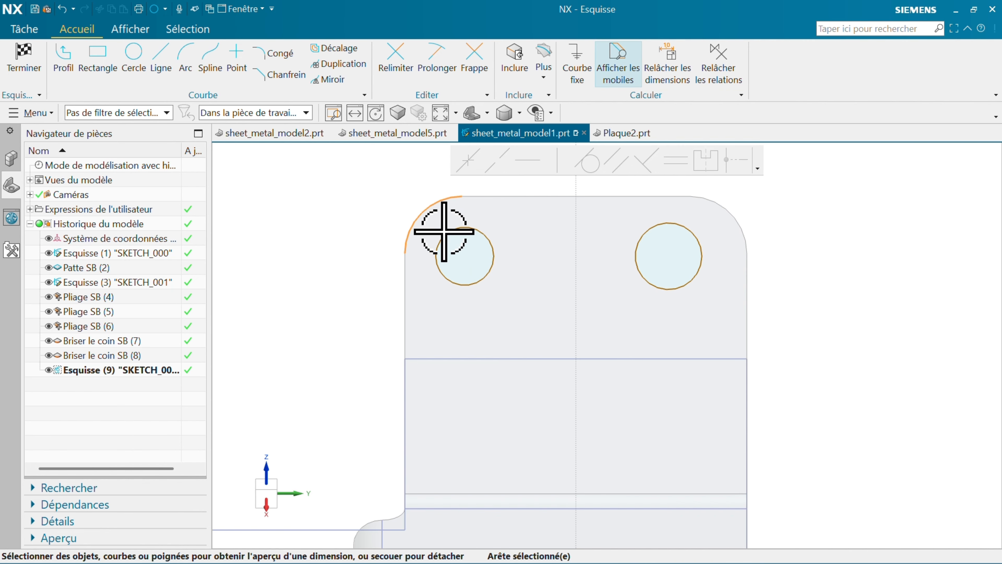
- Make each circle on the arm concentric with its neighbouring rounded corner edge using the coincident relation
left_click(444, 232)
left_click(468, 161)
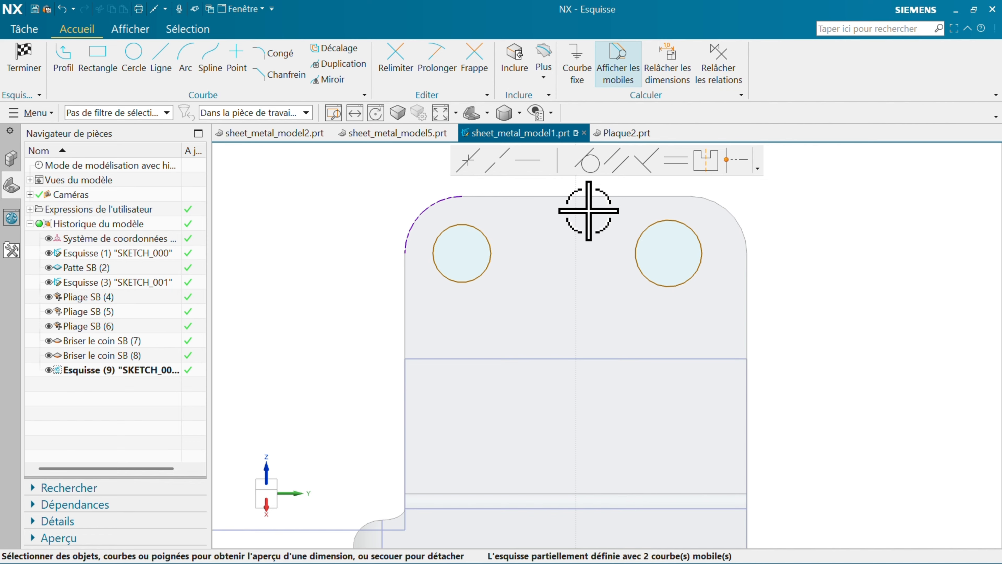
left_click(707, 229)
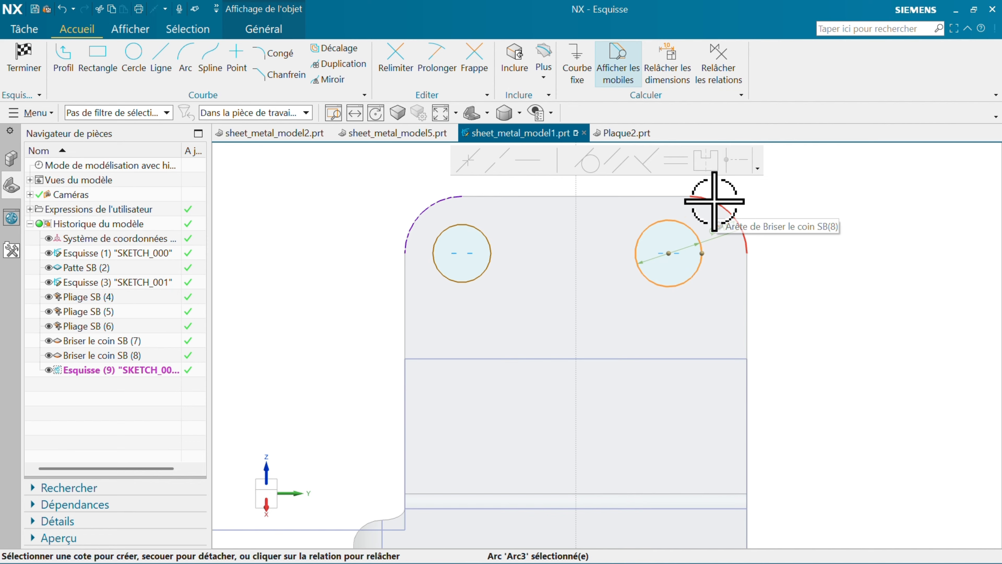
left_click(714, 200)
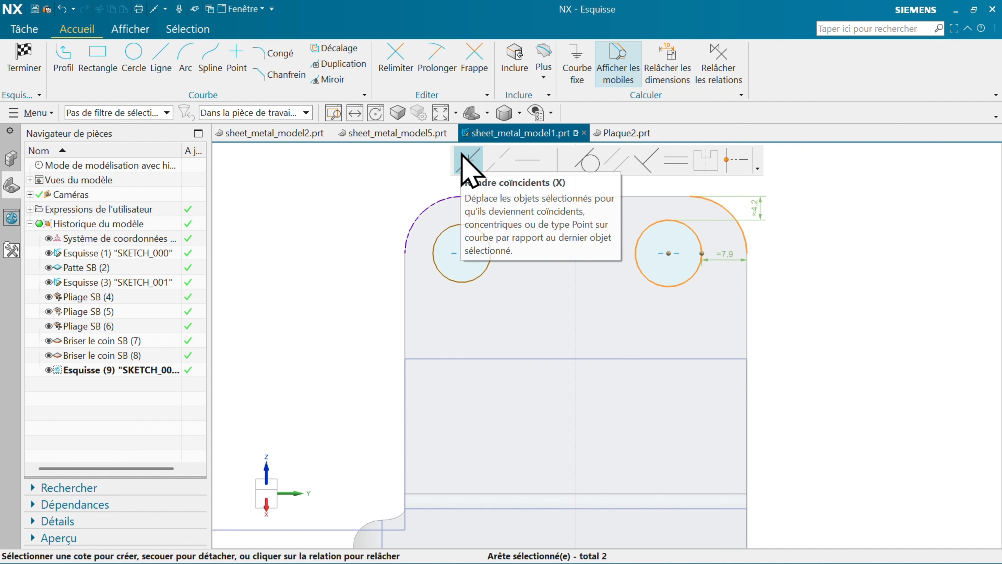
left_click(468, 161)
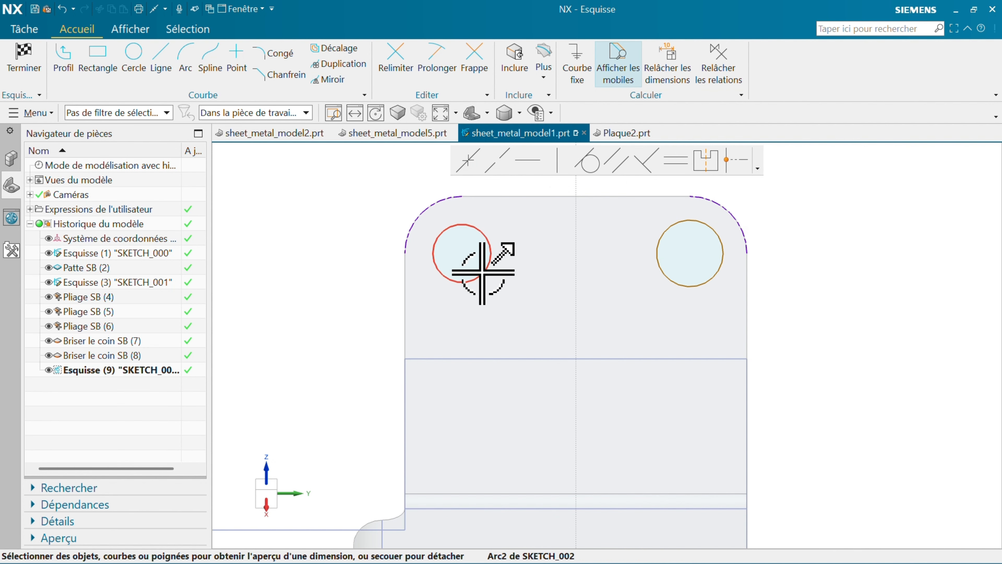
- Make the arm's two circles equal, set their diameter to 10 mm and finish the sketch
left_click(483, 266)
left_click(659, 272)
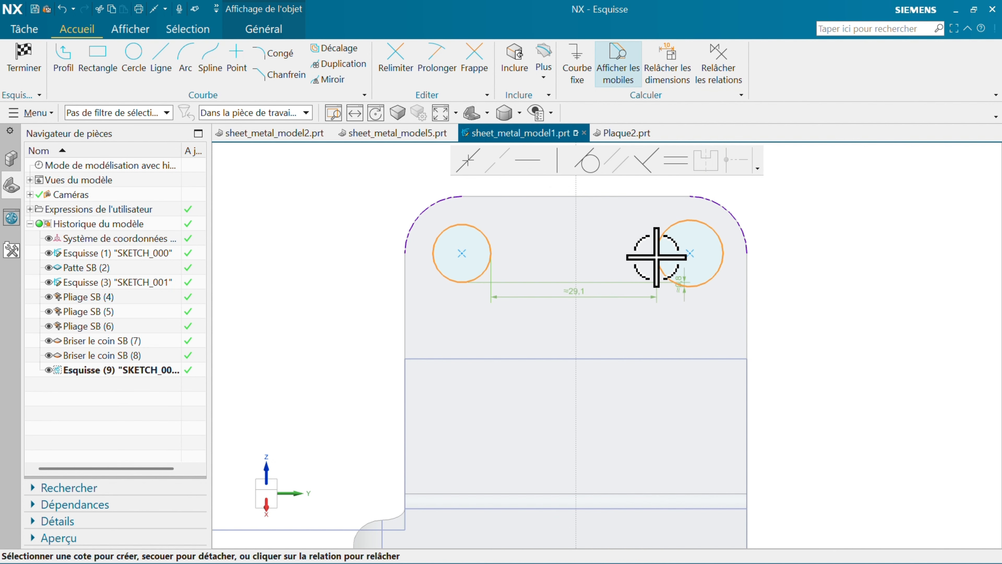
left_click(671, 165)
left_click(659, 264)
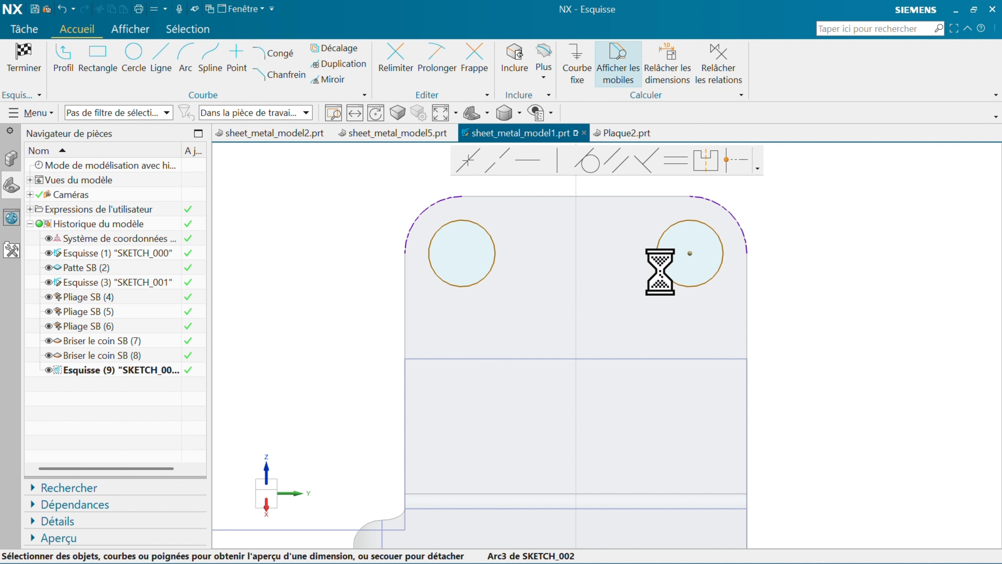
left_click(748, 220)
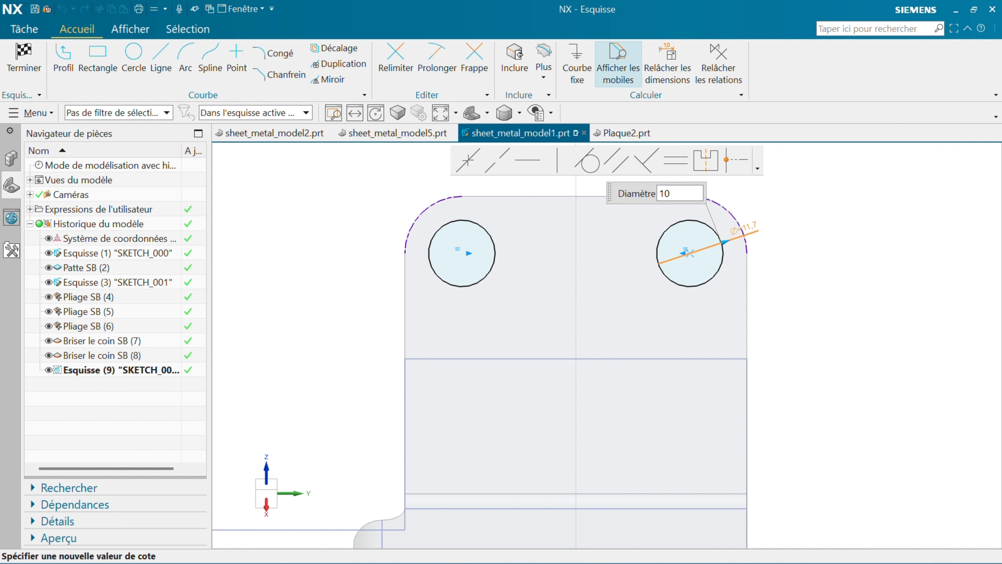
left_click(23, 63)
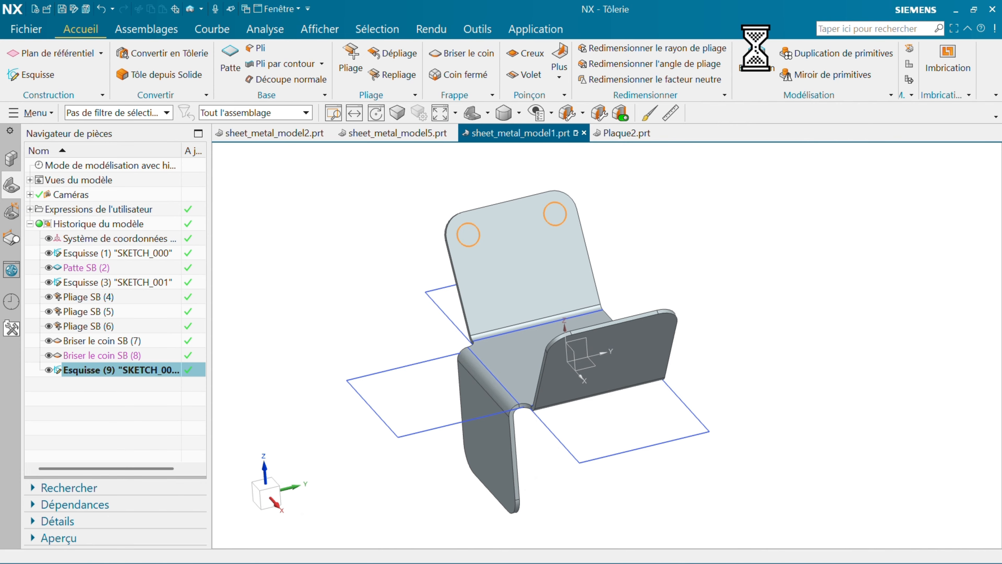
- Extrude the arm's two circles from 0 to 4 mm in the reversed direction, subtracting them from the body
left_click(755, 54)
middle_click_drag(537, 287, 566, 318)
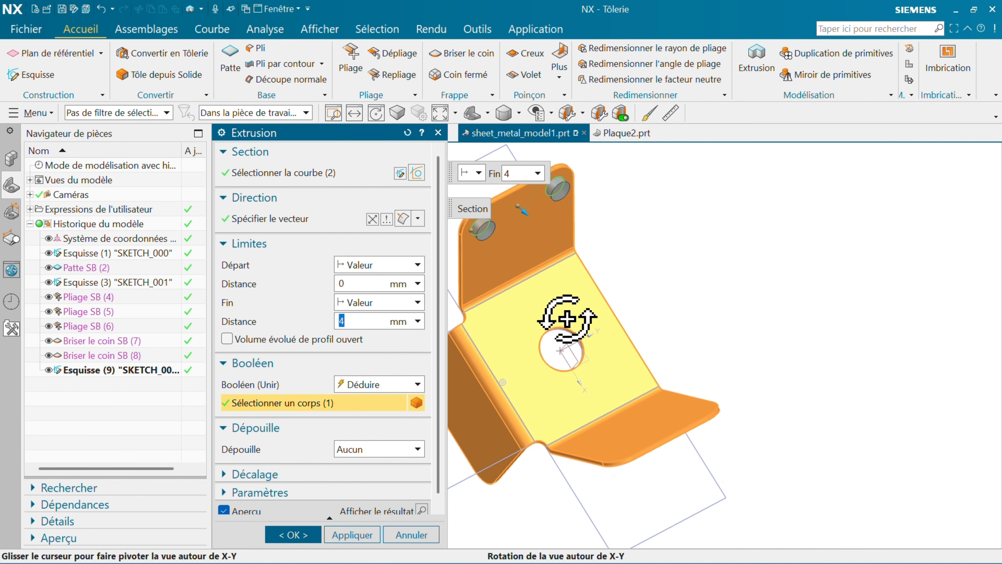
left_click(375, 219)
left_click(292, 535)
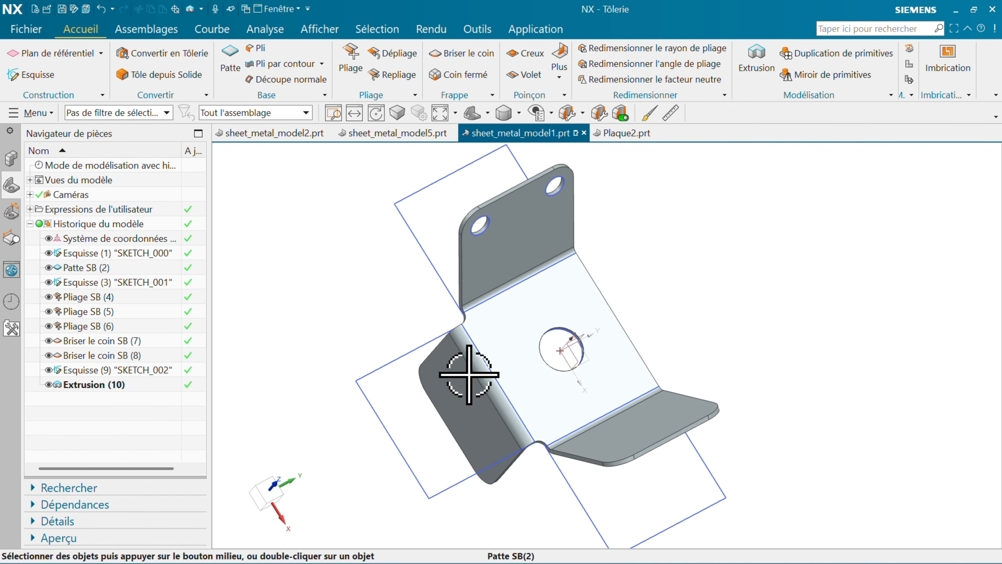
- Create a new sketch on the outer face of the bent-down stem
middle_click_drag(464, 376, 518, 310)
left_click(478, 432)
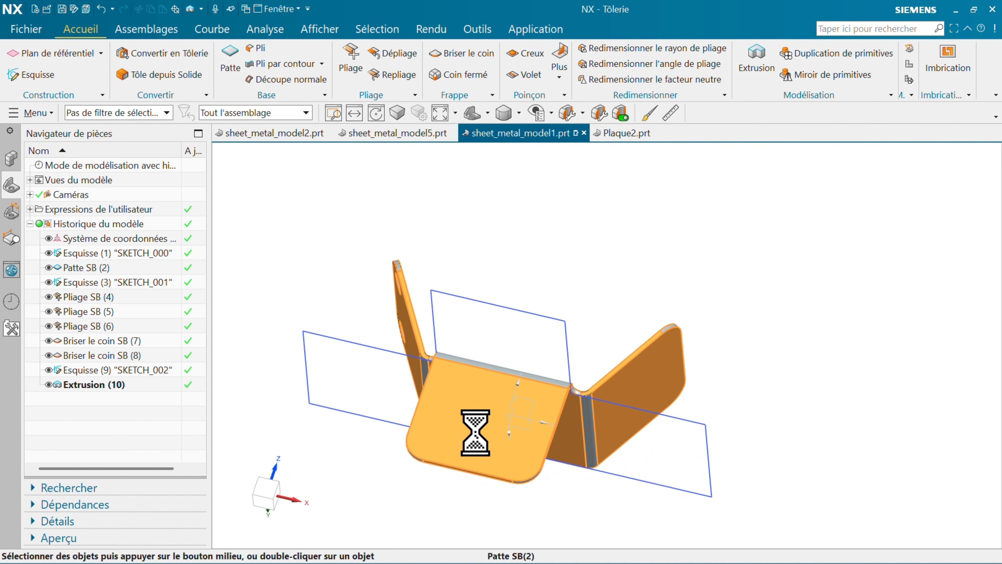
left_click(509, 411)
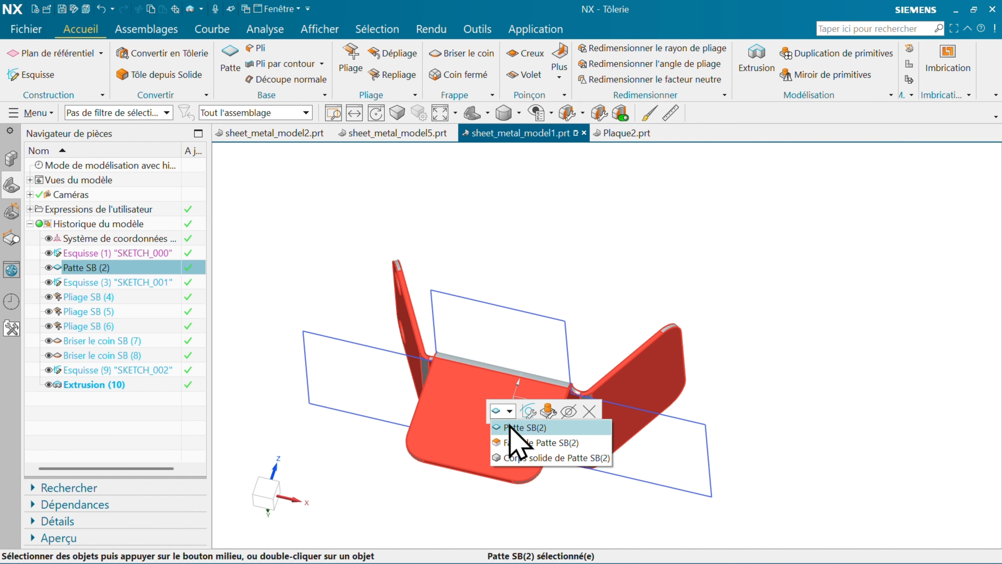
left_click(513, 443)
left_click(566, 413)
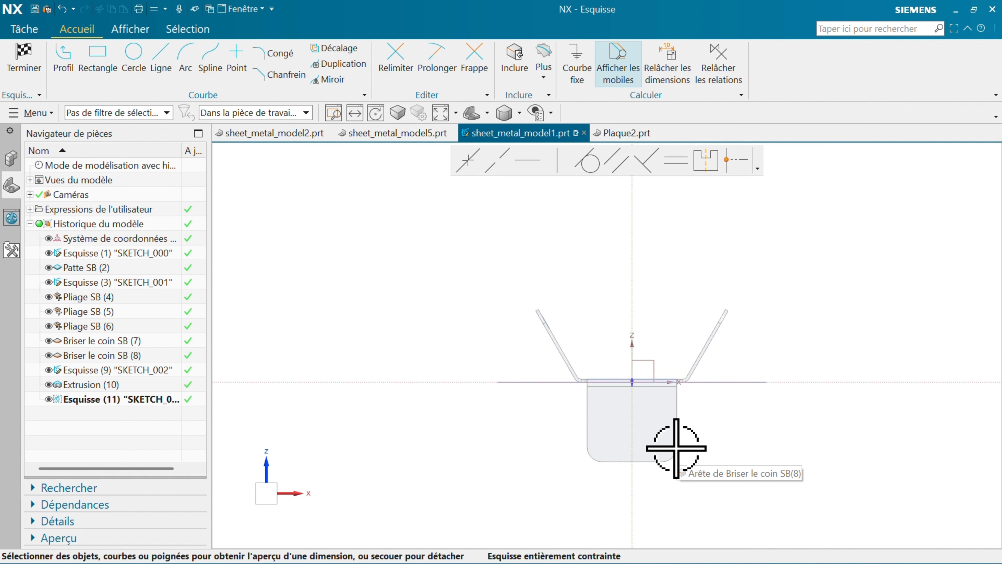
- Sketch two circles near the stem's rounded lower corners, the second about 11.7 mm in diameter
scroll(651, 452, "up", 3)
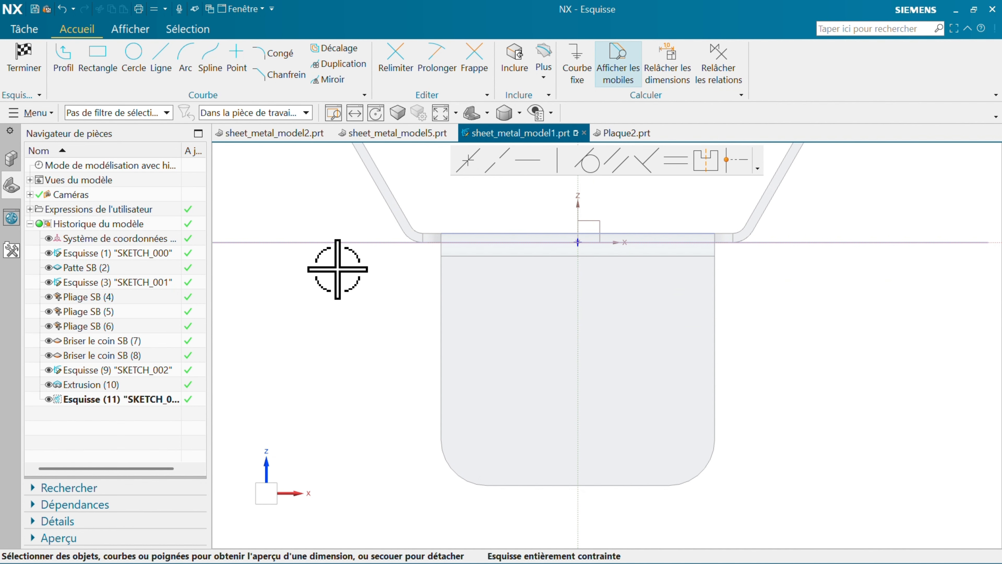
left_click(134, 63)
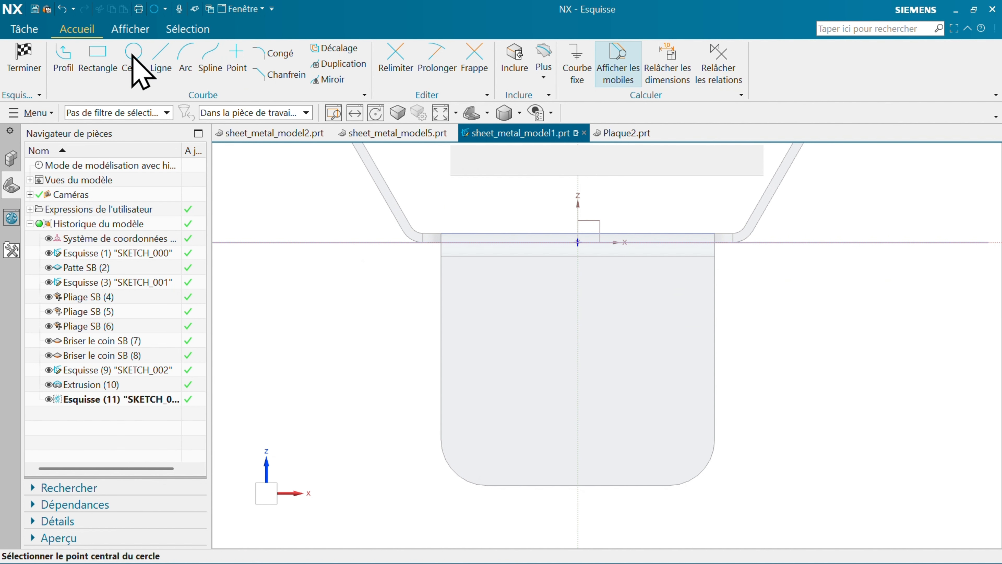
left_click(482, 422)
left_click(508, 424)
left_click(655, 423)
left_click(665, 448)
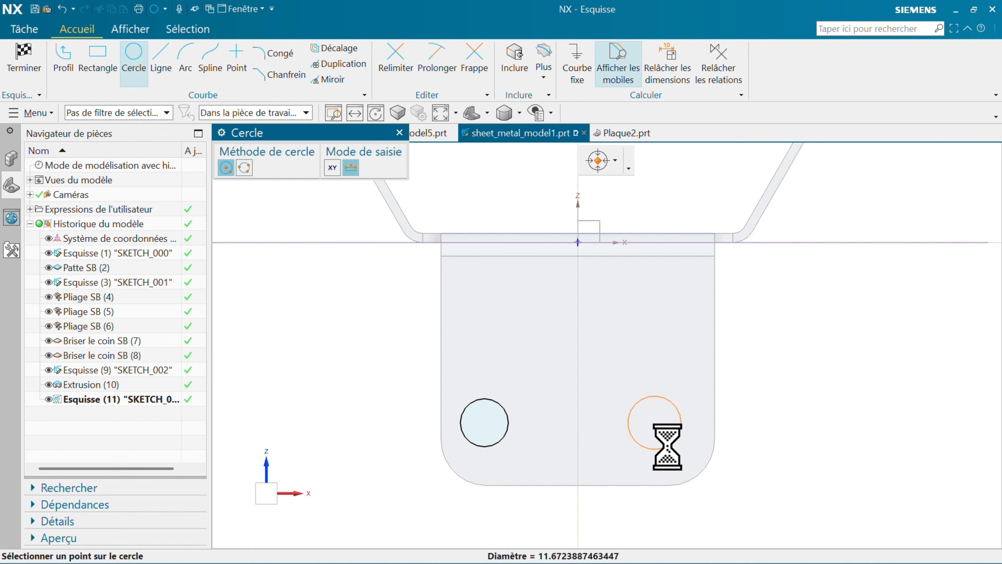
key("Escape")
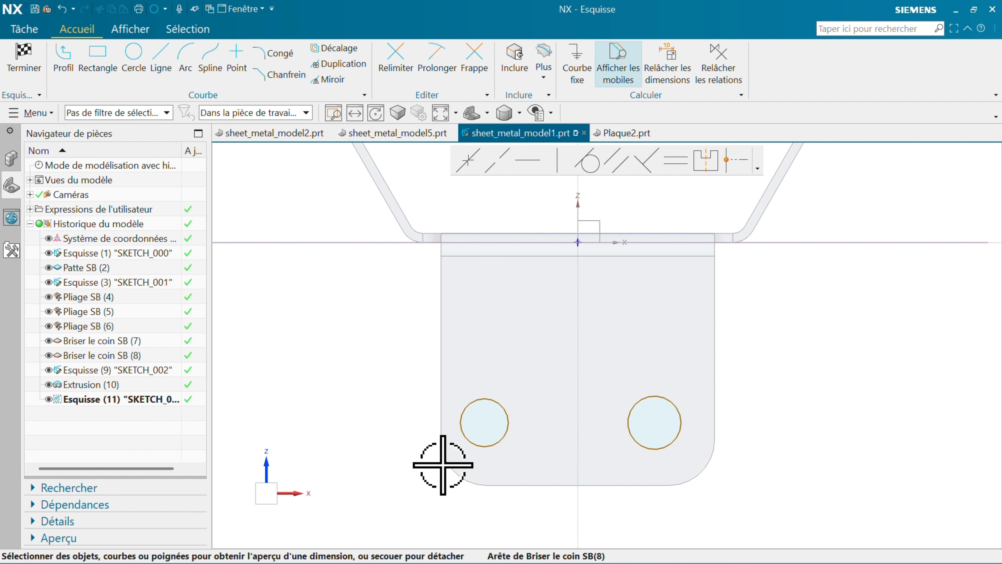
- Constrain the centres of the stem's two circles to coincide with the centres of the adjacent rounded corner arcs
left_click(473, 443)
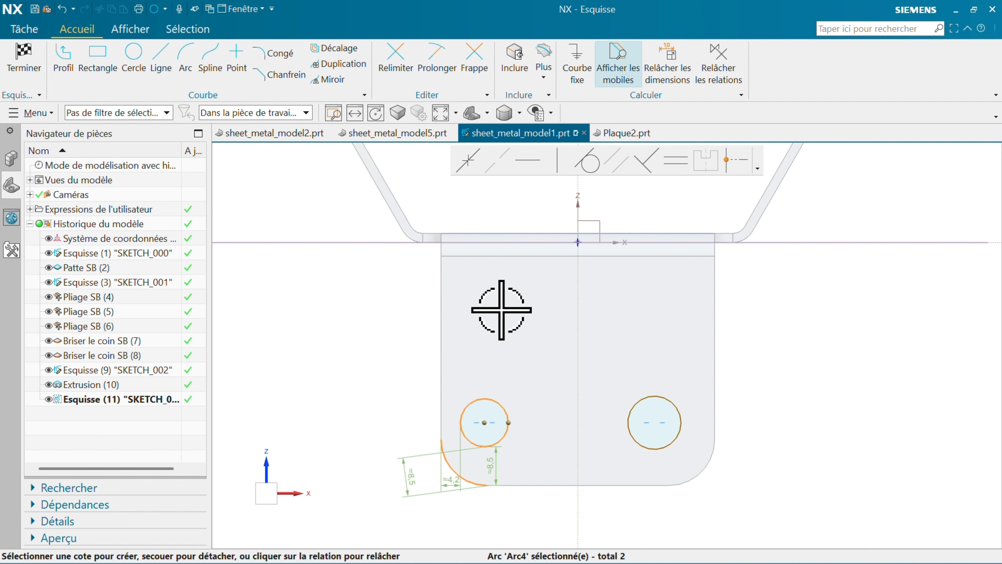
left_click(469, 160)
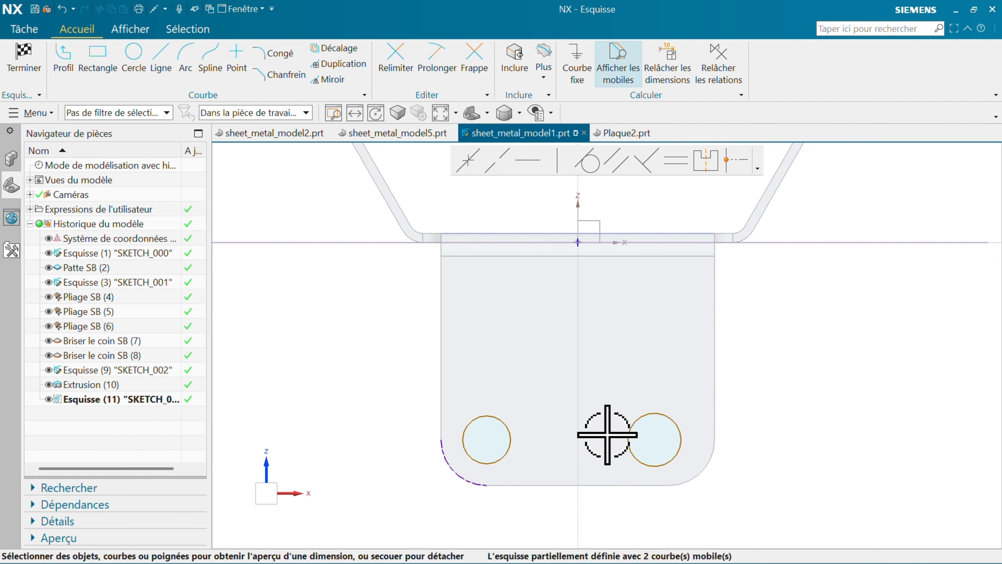
left_click(665, 459)
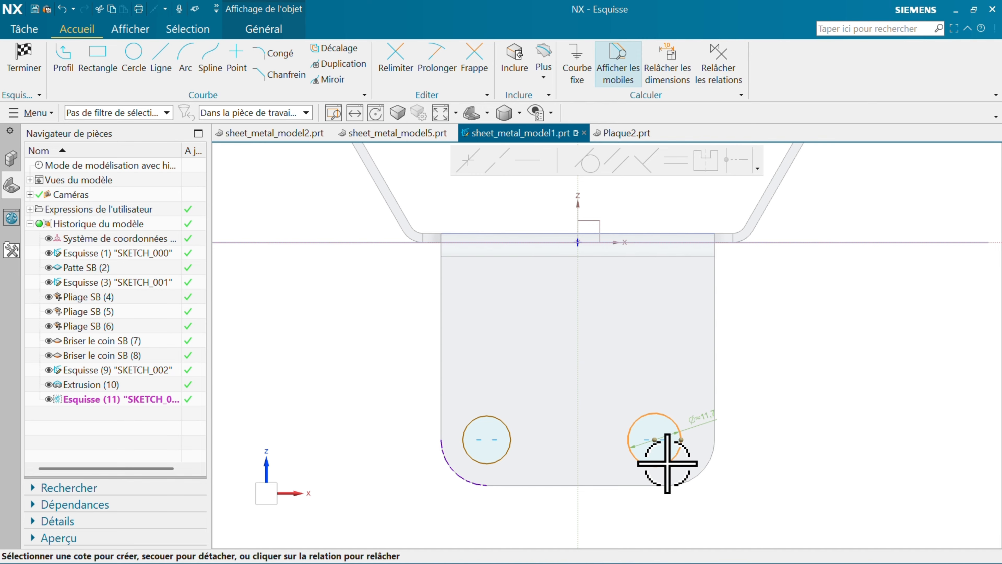
left_click(698, 472)
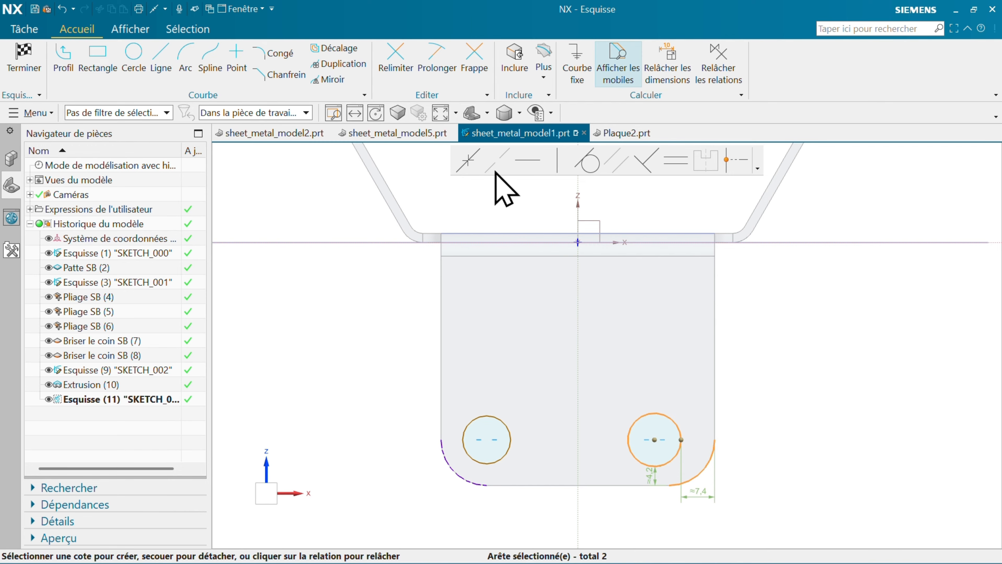
left_click(468, 160)
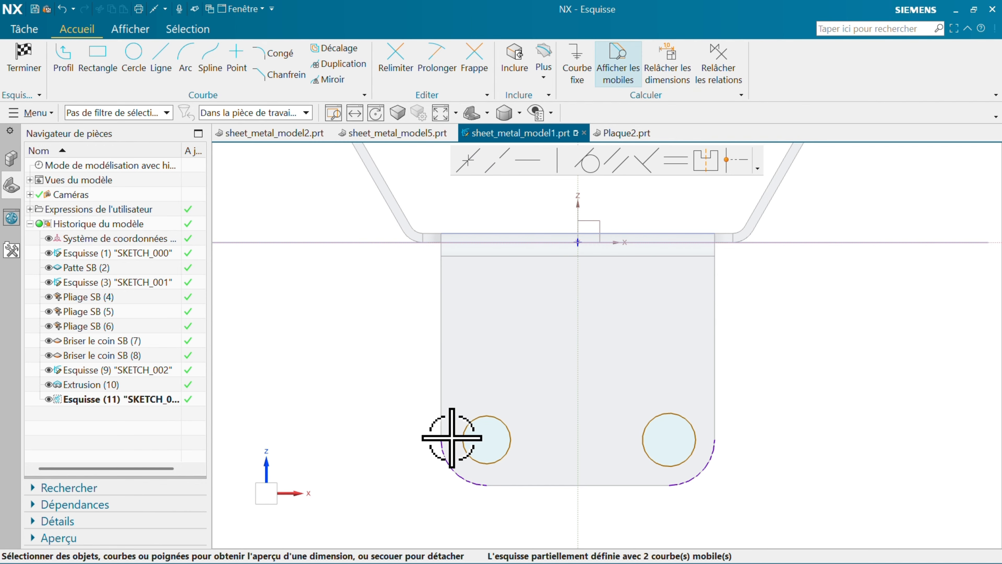
- Make the stem's two circles equal, set their diameter to 10 mm and finish the sketch
left_click(511, 439)
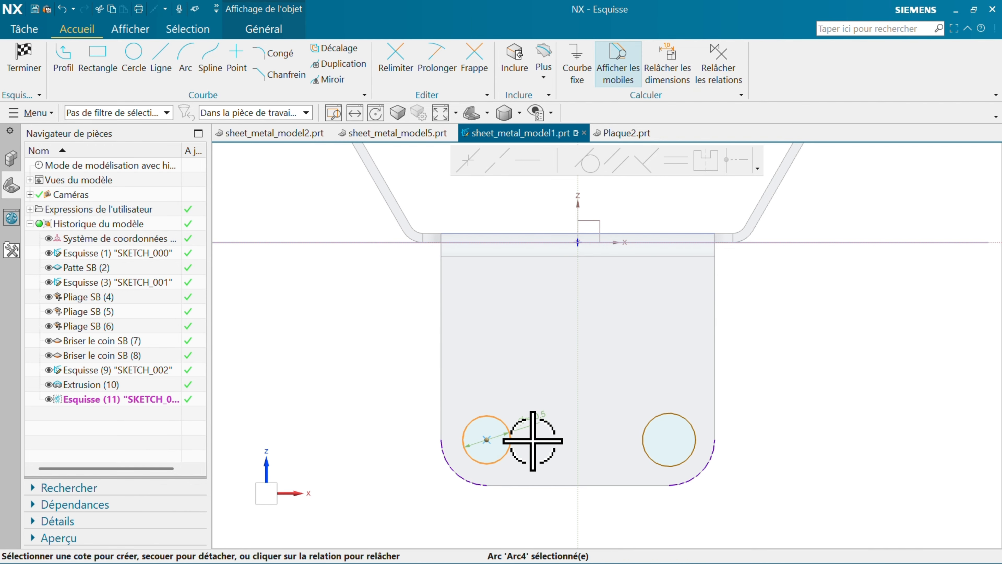
left_click(649, 460)
left_click(675, 162)
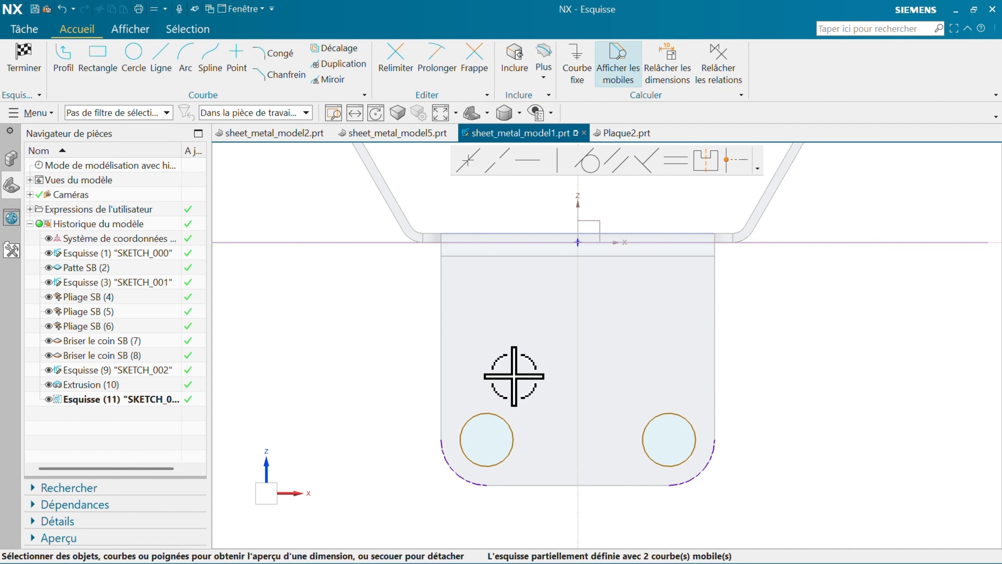
left_click(486, 417)
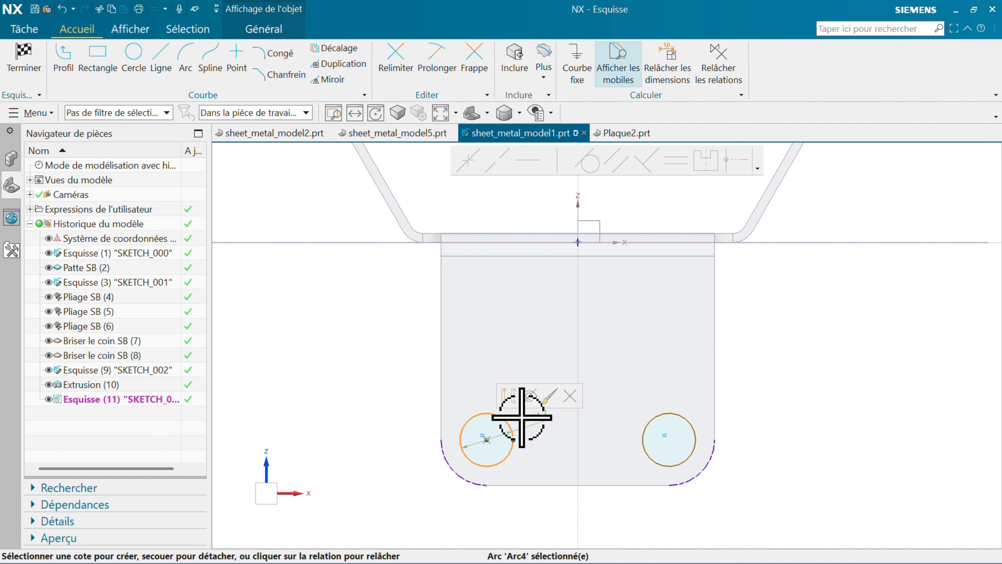
left_click(528, 418)
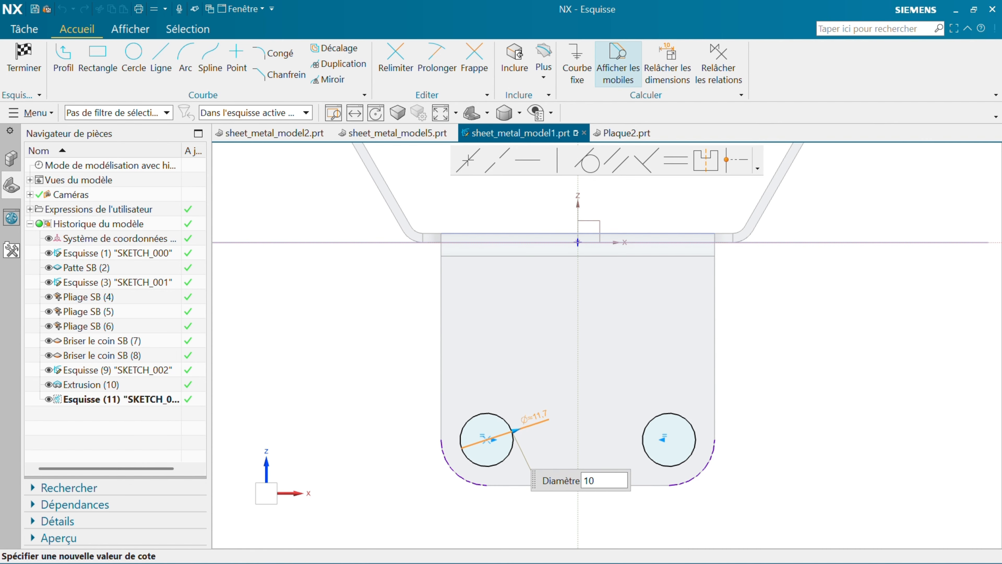
key("Return")
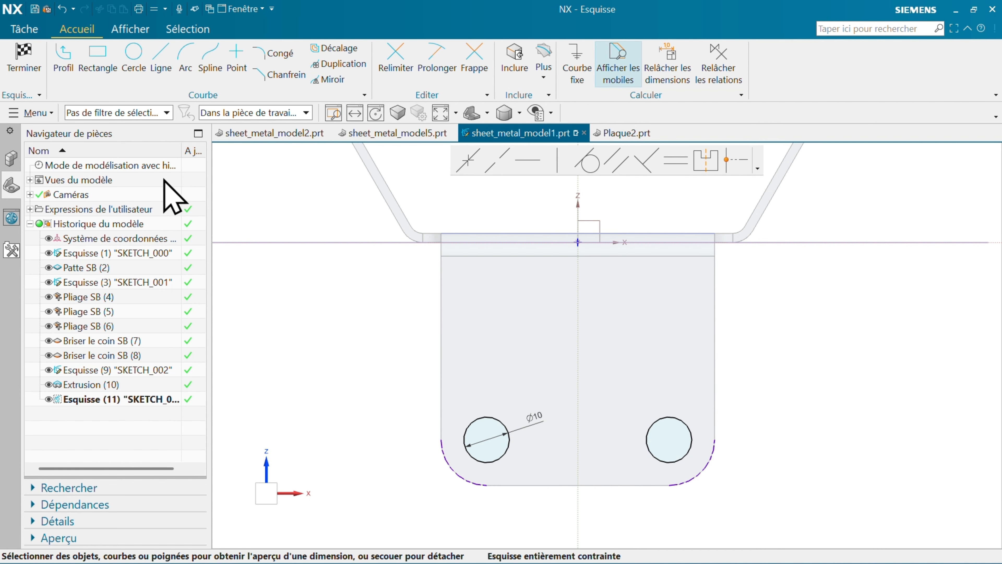
left_click(24, 57)
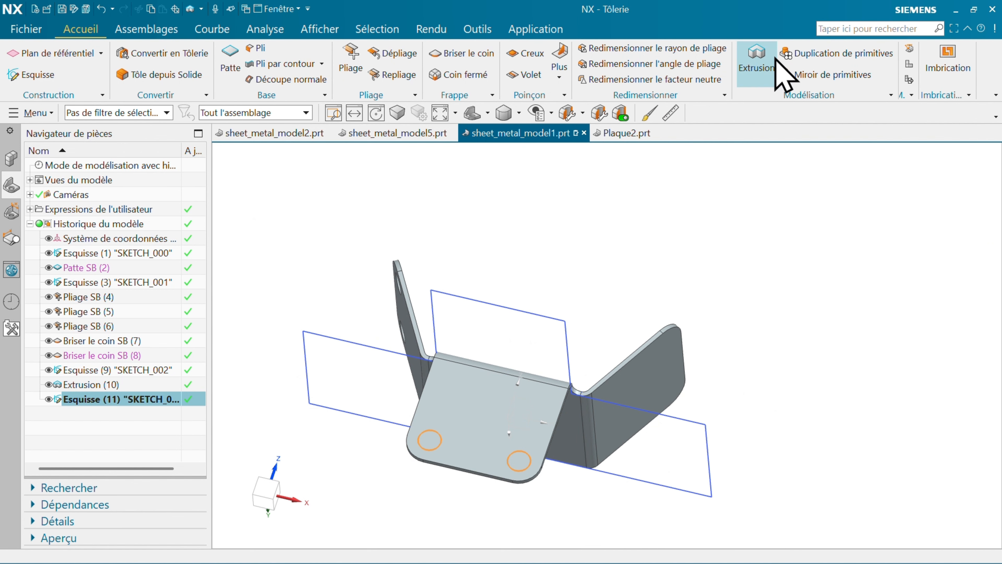
- Extrude the stem's two circles from 0 to 4 mm, subtracting them from the body
left_click(765, 56)
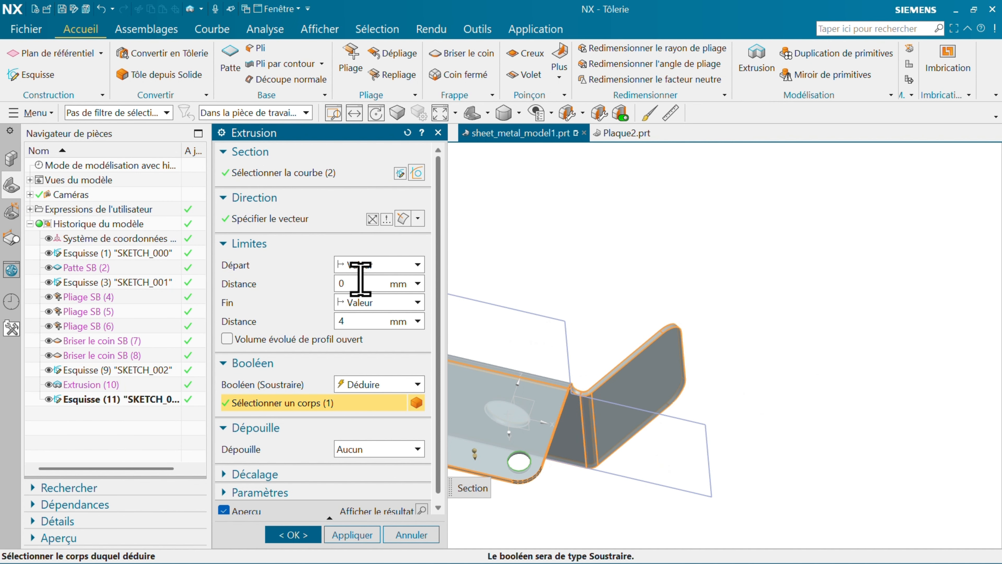
left_click(290, 540)
middle_click_drag(340, 398, 306, 446)
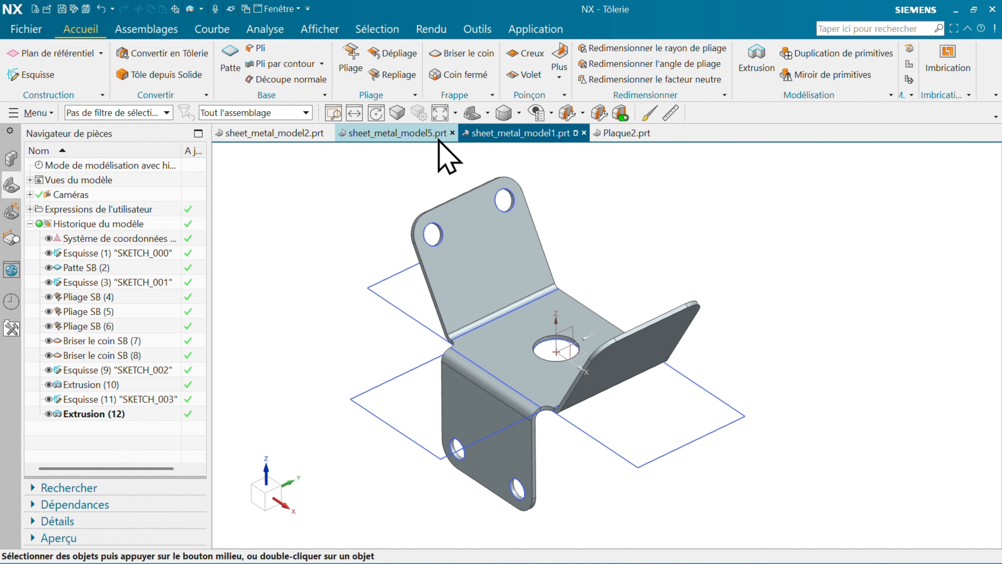
- Start an automatic-profile gusset (Equerre de coin) with the rounded shape (Arrondi) and choose the stem's bend face
left_click(562, 76)
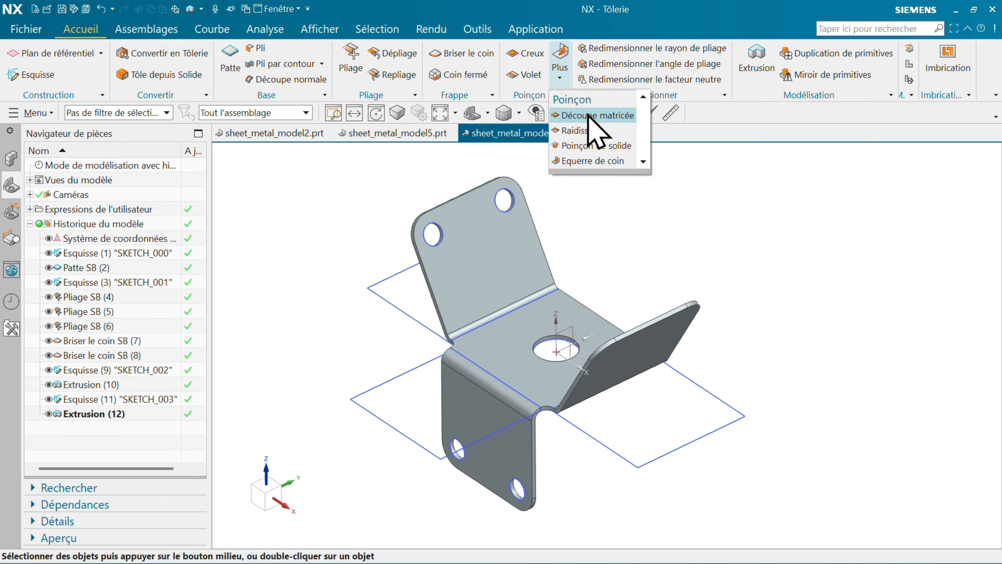
left_click(590, 163)
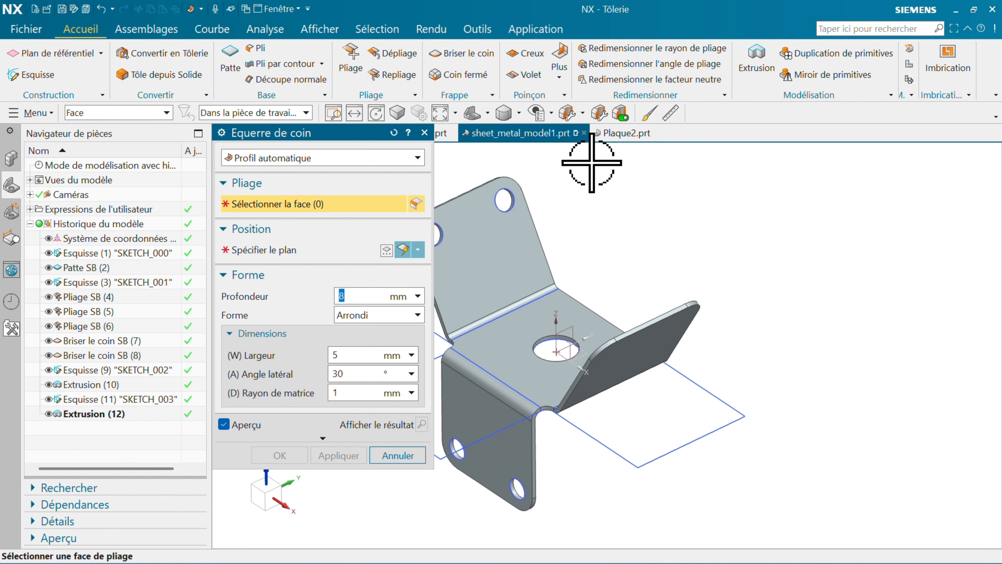
scroll(722, 251, "down", 2)
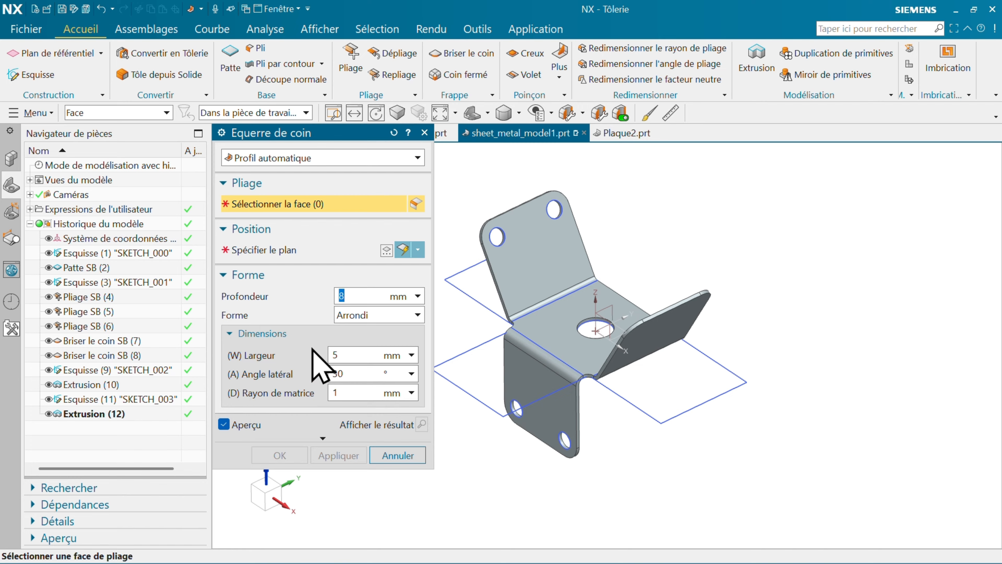
left_click(348, 318)
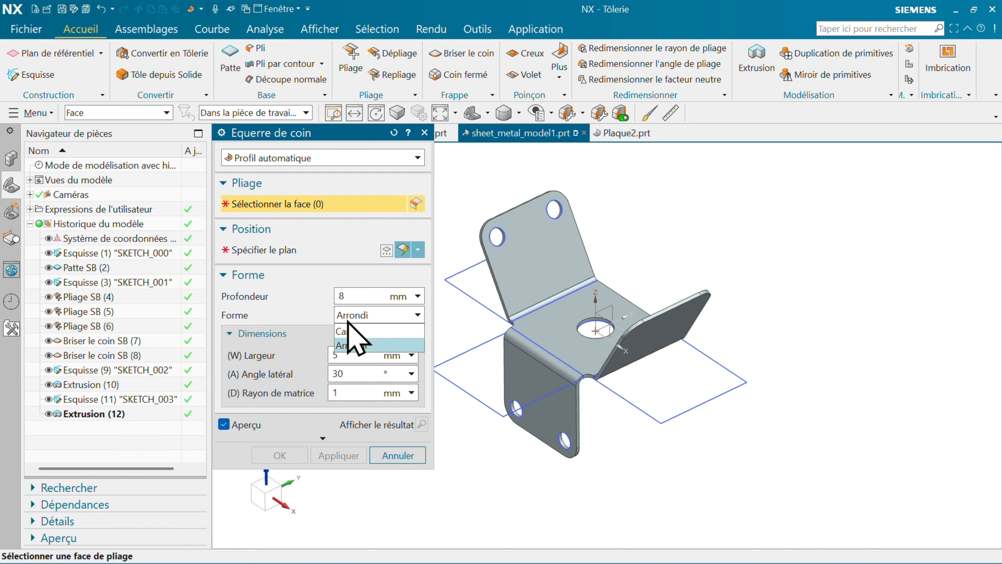
left_click(351, 345)
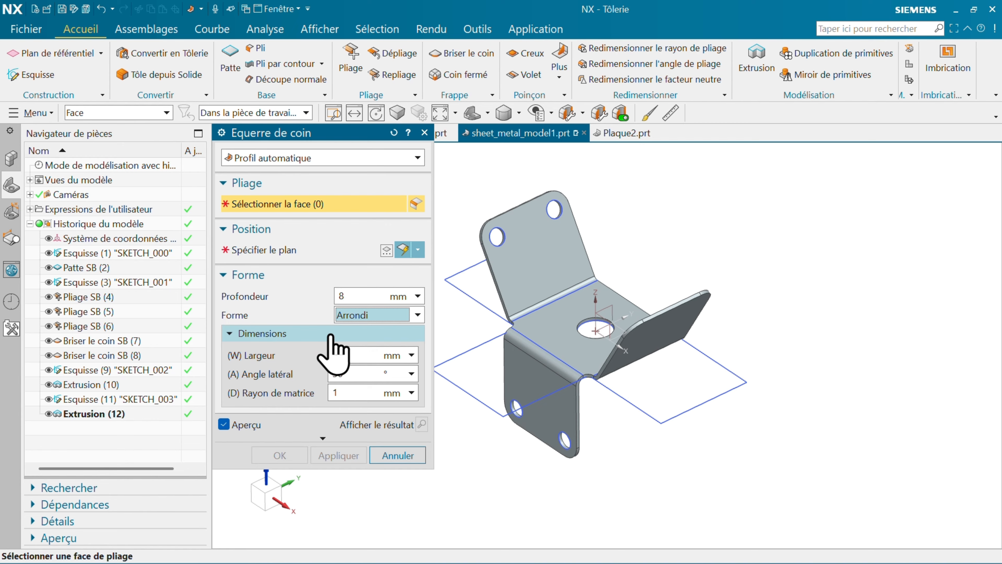
left_click(532, 347)
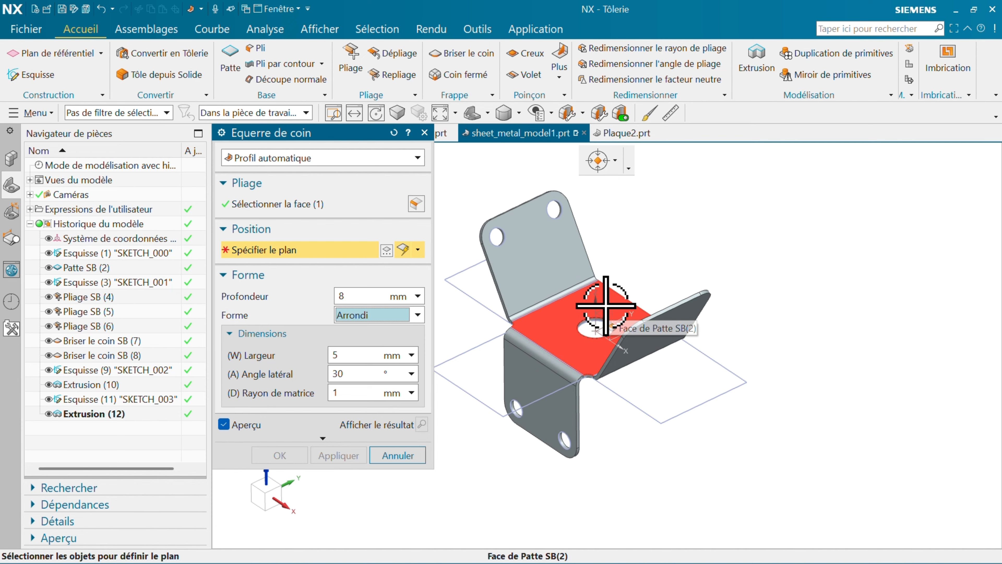
- Position the stem's gusset on the YZ plane and apply it with 8 mm depth, 5 mm width, 30° side angle and 1 mm die radius
scroll(606, 305, "up", 3)
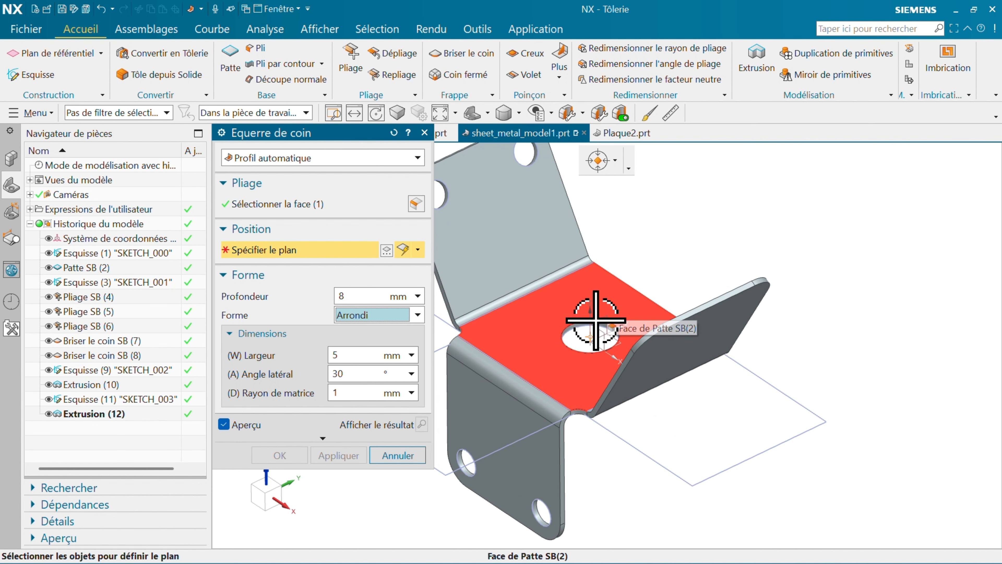
scroll(597, 320, "up", 2)
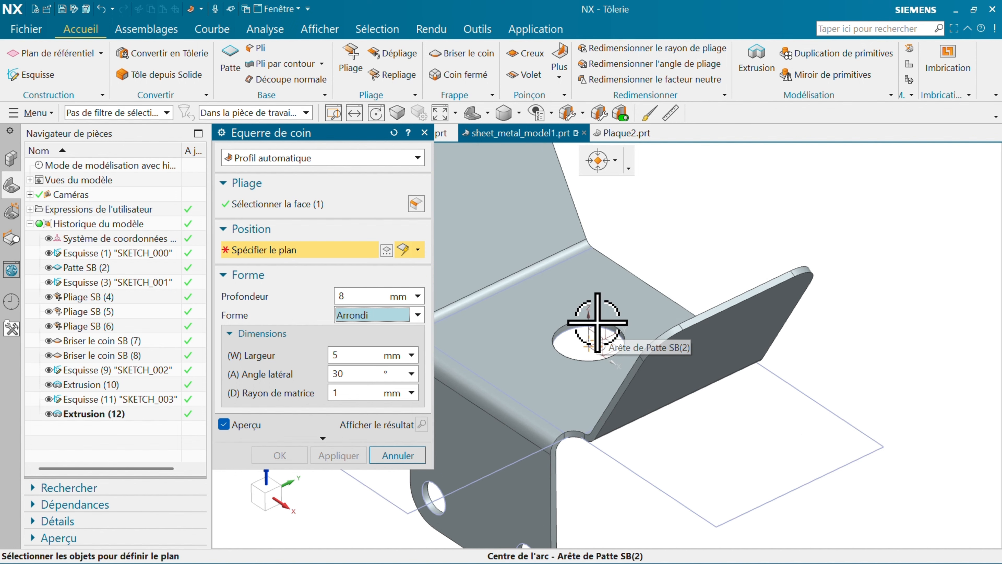
scroll(598, 322, "up", 2)
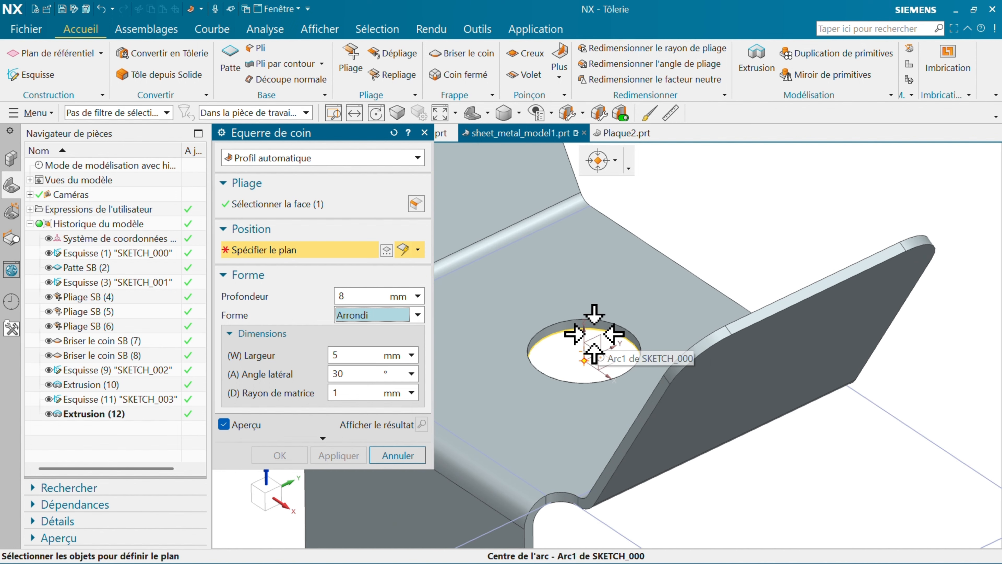
left_click(417, 251)
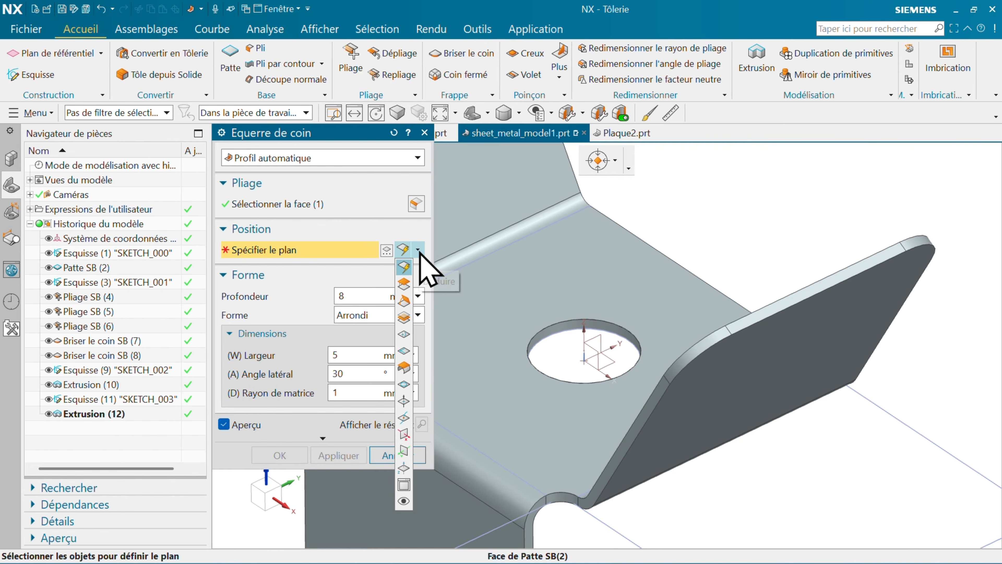
left_click(419, 252)
left_click(593, 336)
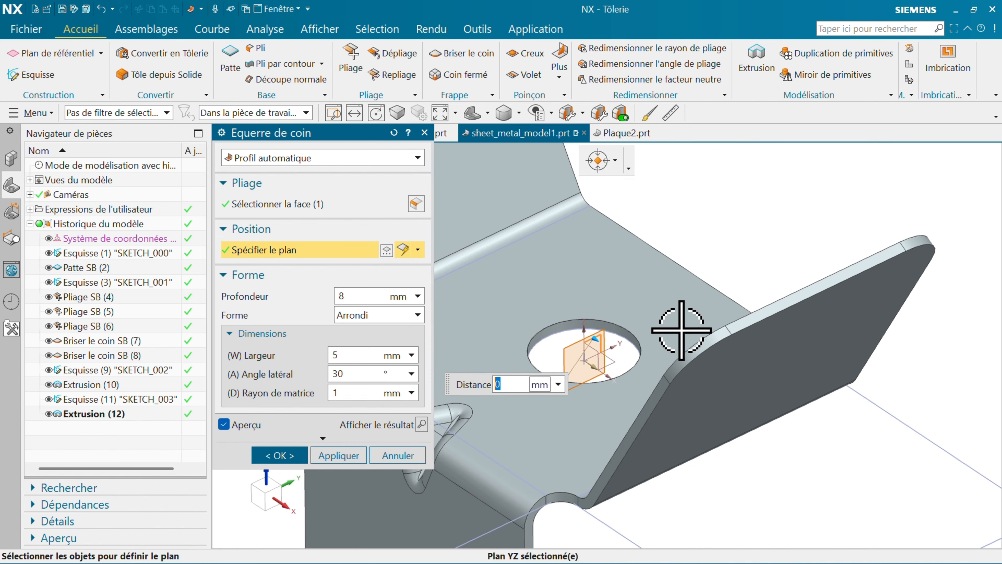
scroll(677, 334, "down", 3)
scroll(558, 371, "up", 3)
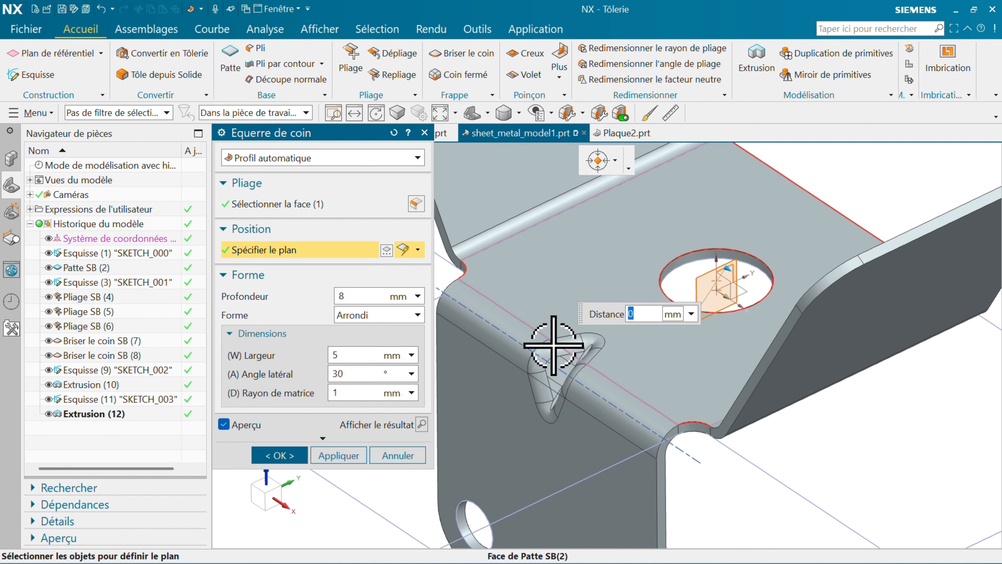
left_click(343, 454)
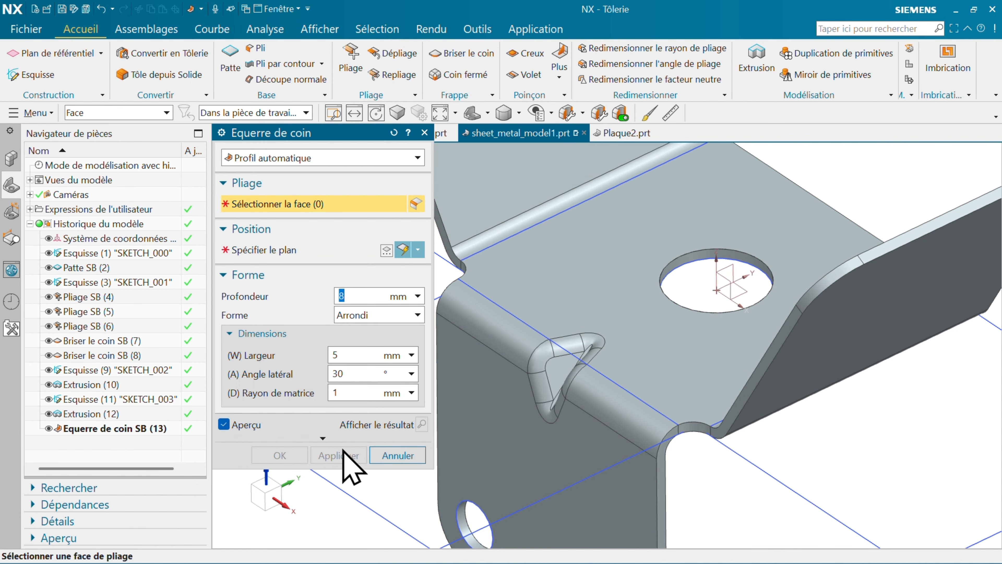
- Add a matching 8 mm deep rounded gusset on the bend of the arm with holes, positioned on the XZ plane
scroll(560, 436, "down", 3)
scroll(542, 299, "up", 3)
scroll(541, 299, "up", 1)
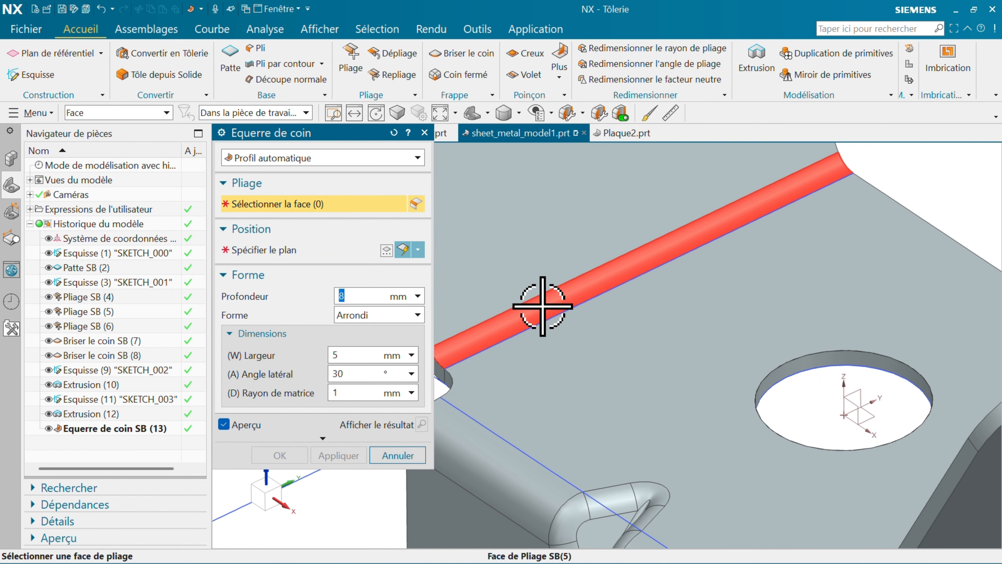
left_click(542, 299)
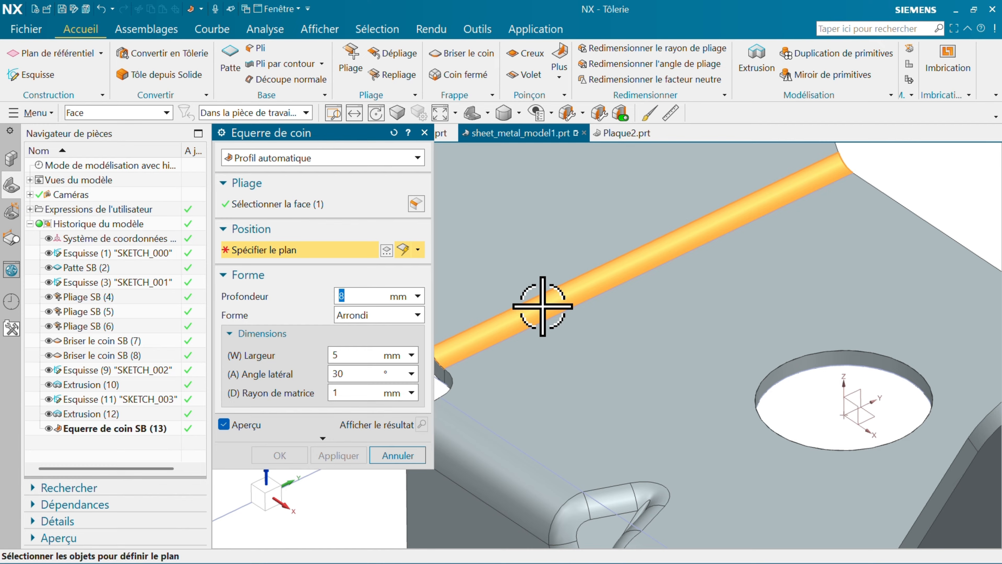
left_click(848, 407)
left_click(278, 455)
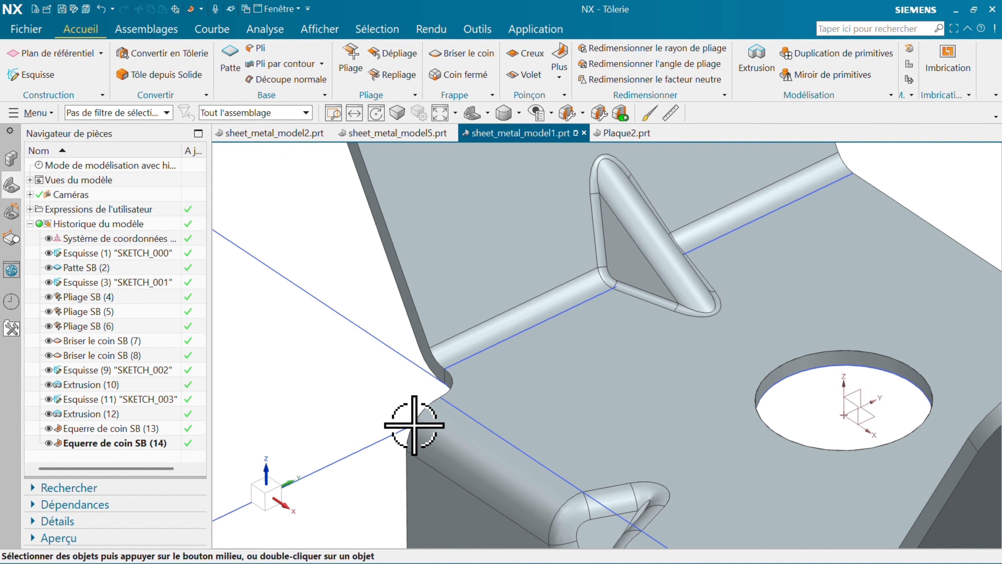
scroll(645, 365, "down", 5)
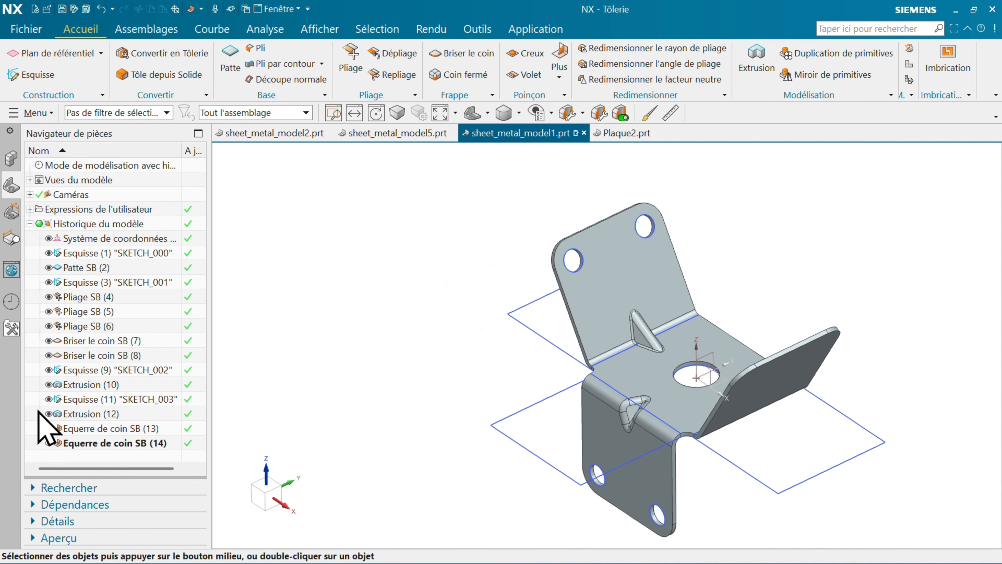
- Mirror the arm's gusset and hole extrusion across the YZ plane onto the opposite arm
left_click(102, 443)
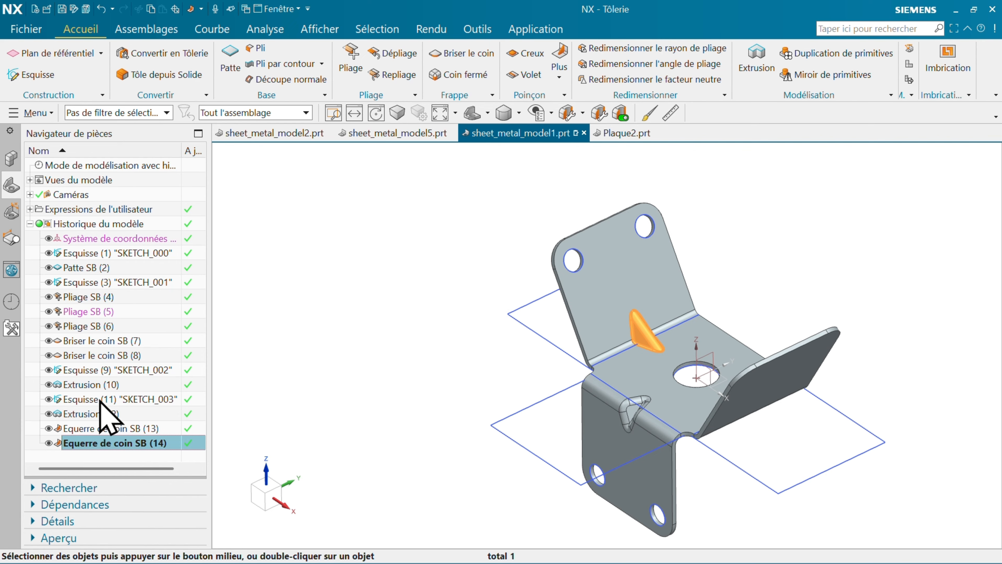
left_click(95, 385, "ctrl")
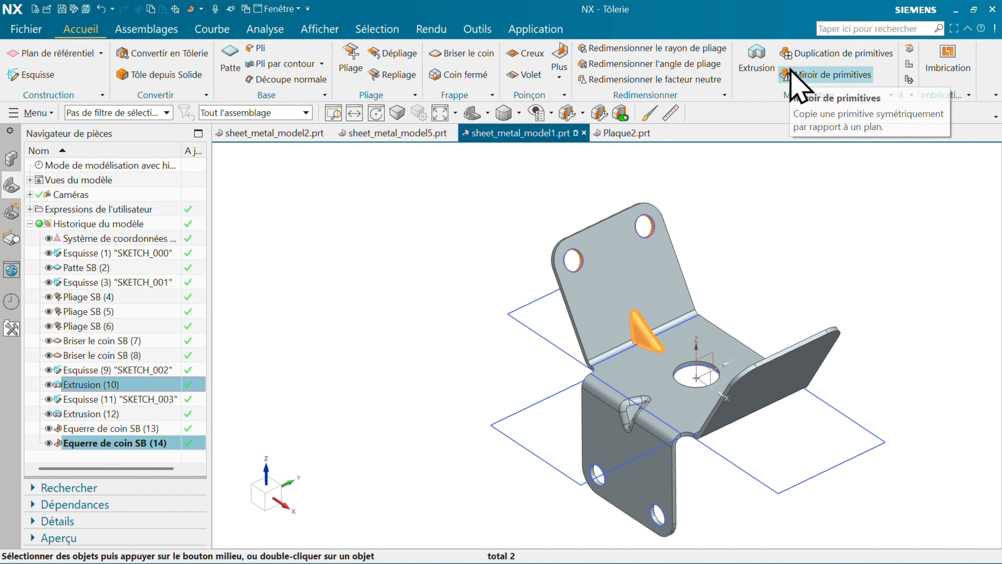
left_click(791, 77)
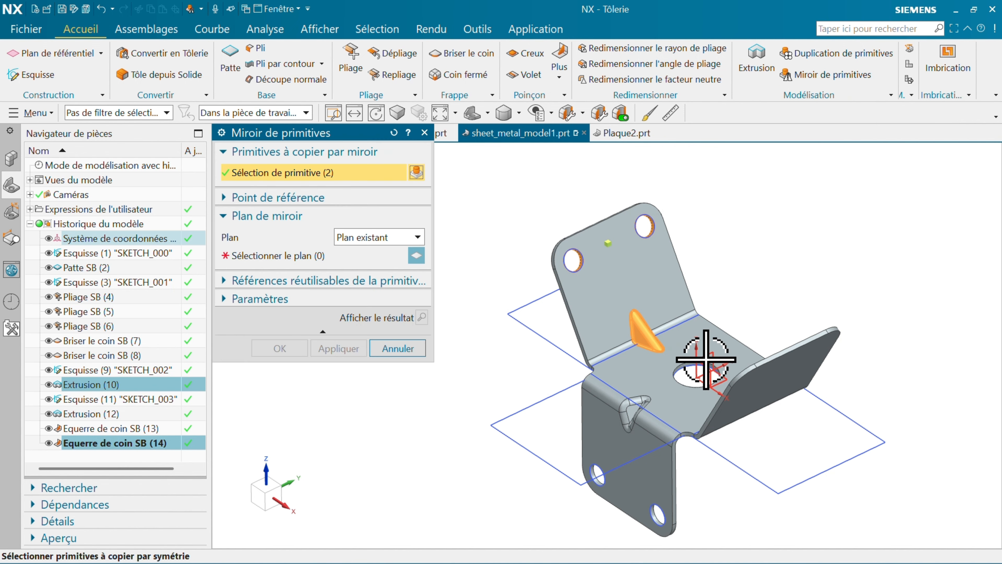
left_click(286, 255)
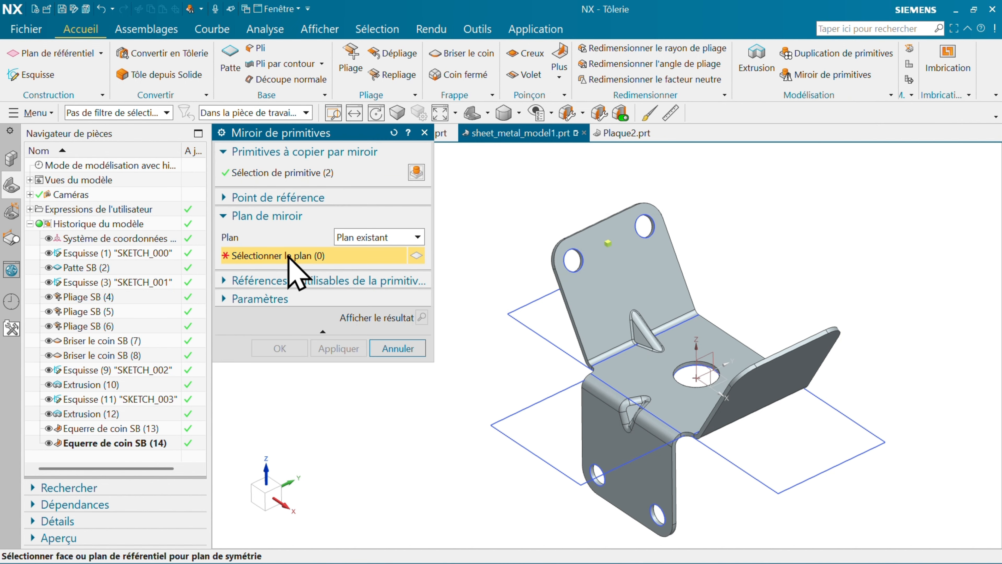
scroll(700, 357, "up", 5)
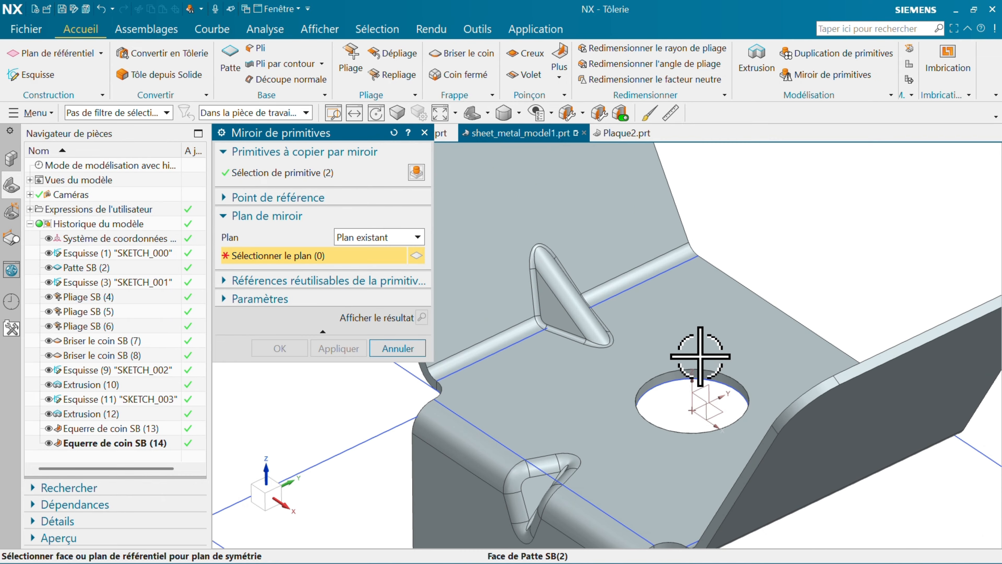
left_click(704, 378)
left_click(300, 350)
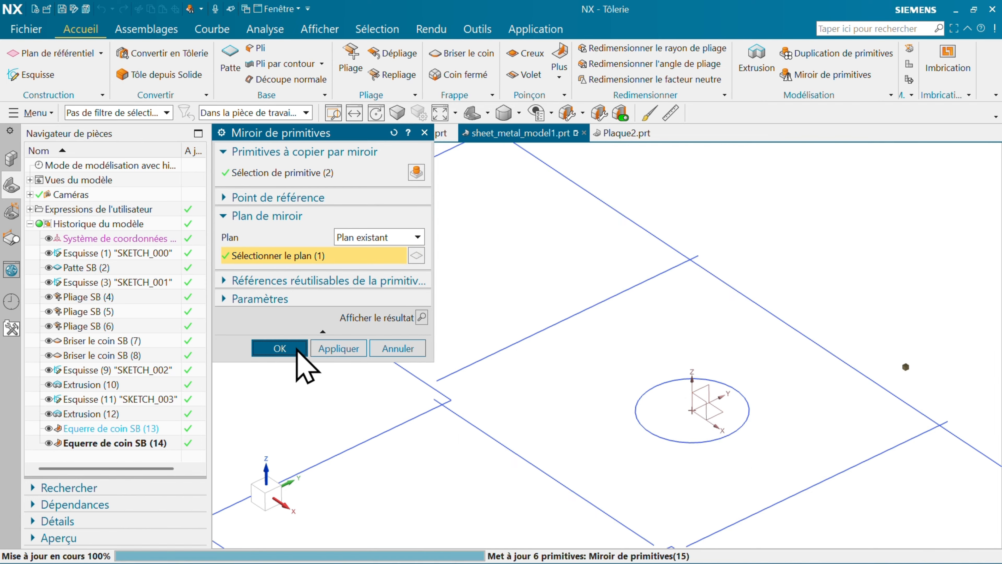
scroll(622, 291, "down", 5)
middle_click_drag(606, 348, 608, 320)
left_click(472, 114)
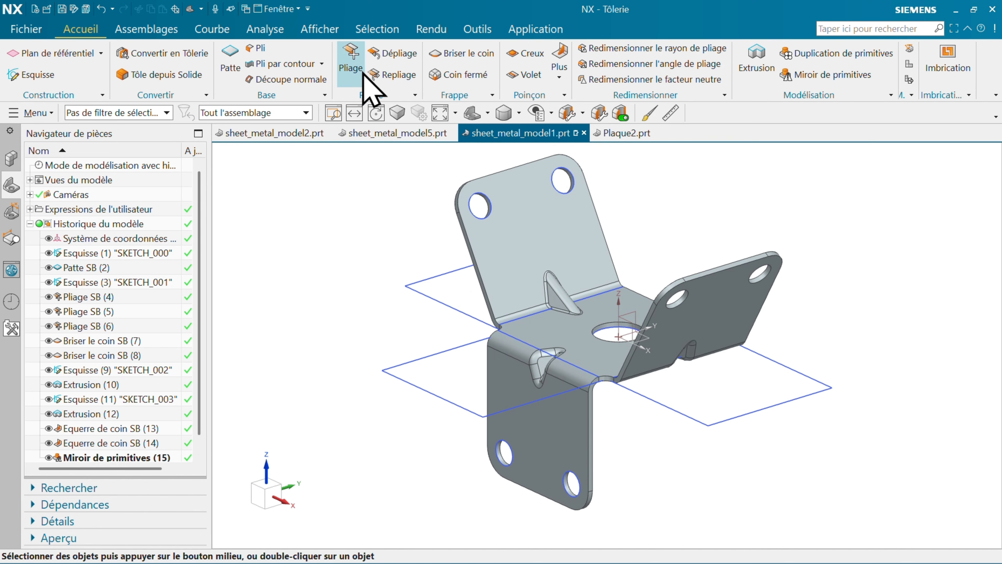
- Hide all object types and show only the bodies, leaving the sketches and coordinate system hidden
left_click(321, 30)
left_click(300, 67)
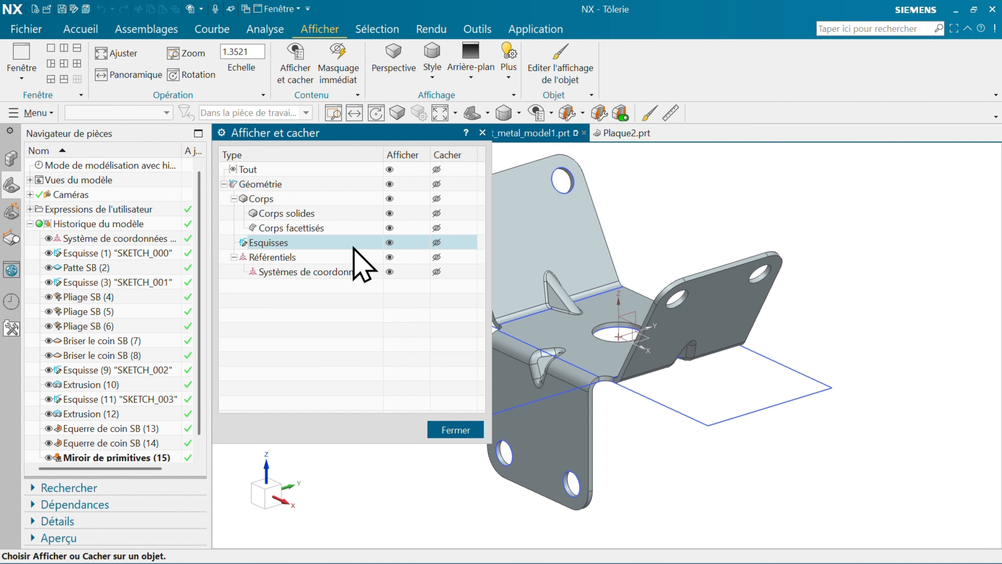
left_click(437, 170)
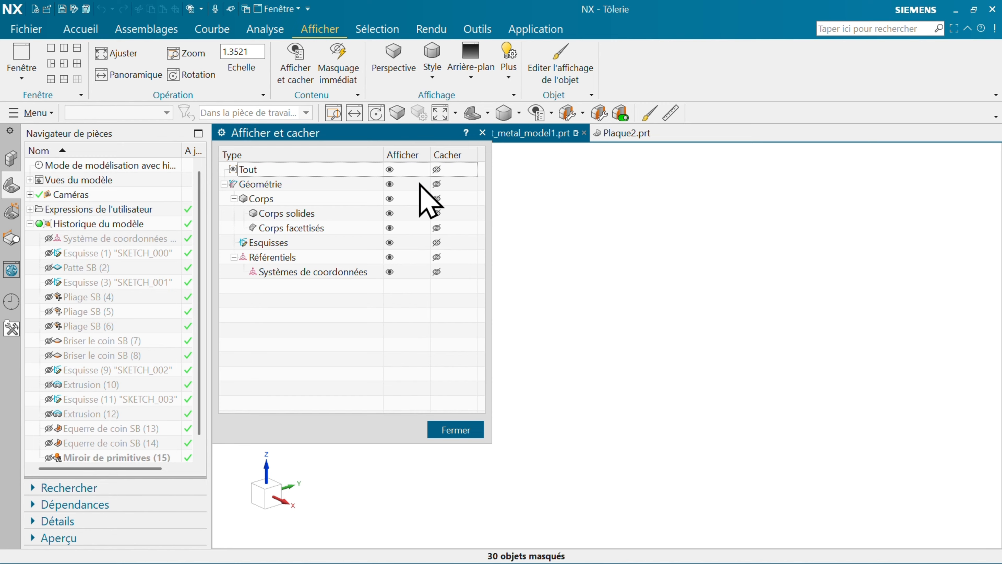
left_click(390, 199)
left_click(455, 430)
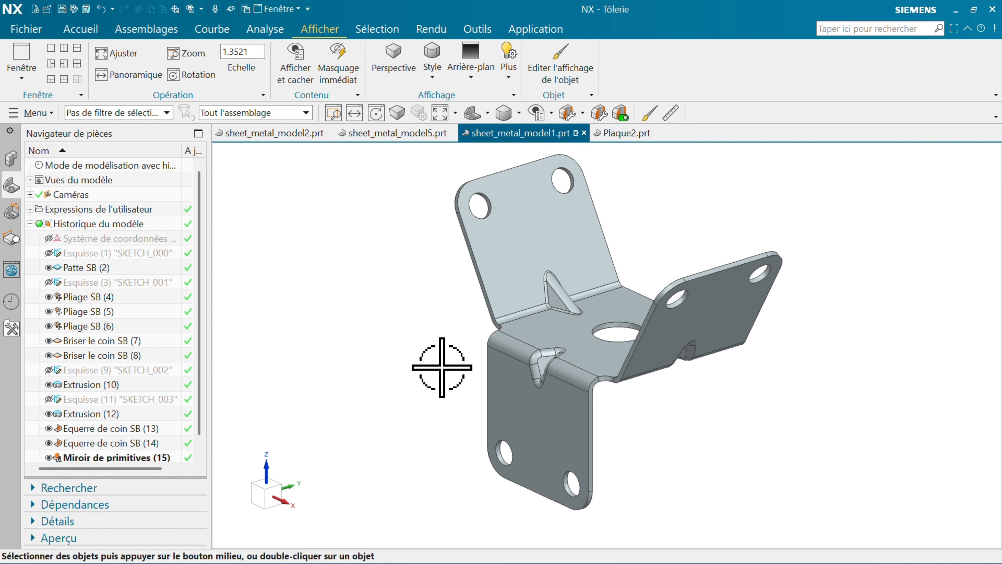
- Edit the solid body's object display and set its colour to dark grey
left_click(558, 74)
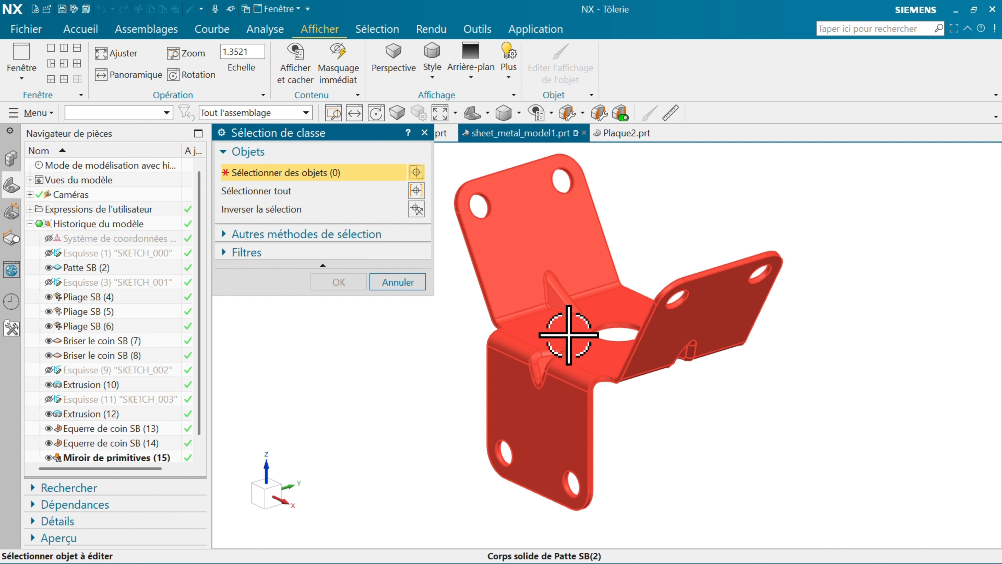
left_click(569, 335)
left_click(338, 288)
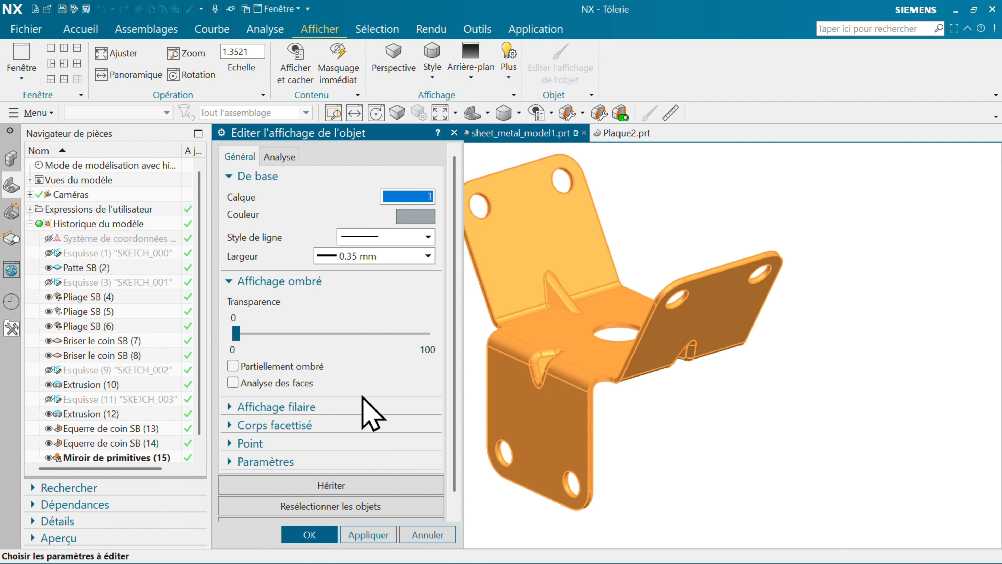
left_click(414, 219)
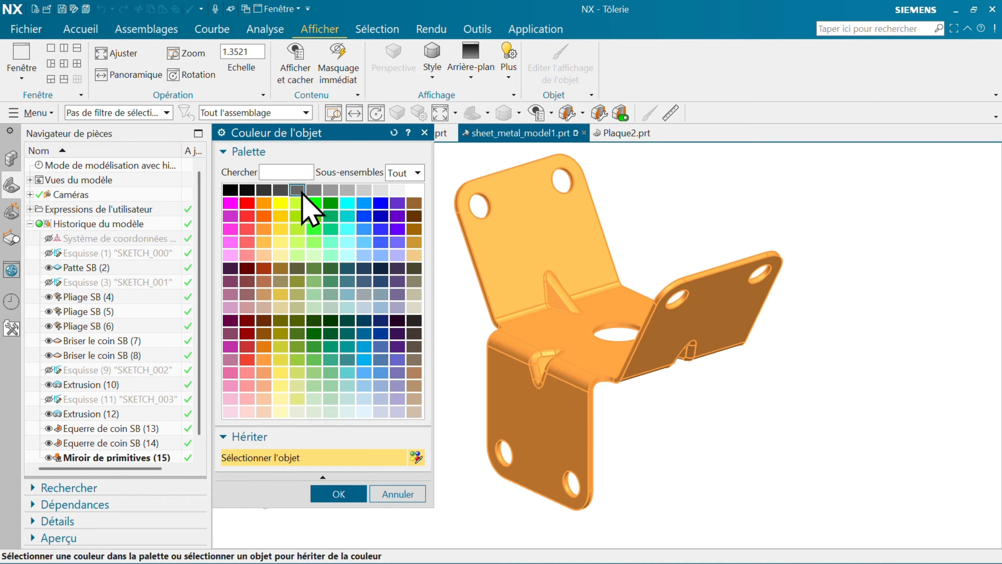
left_click(332, 493)
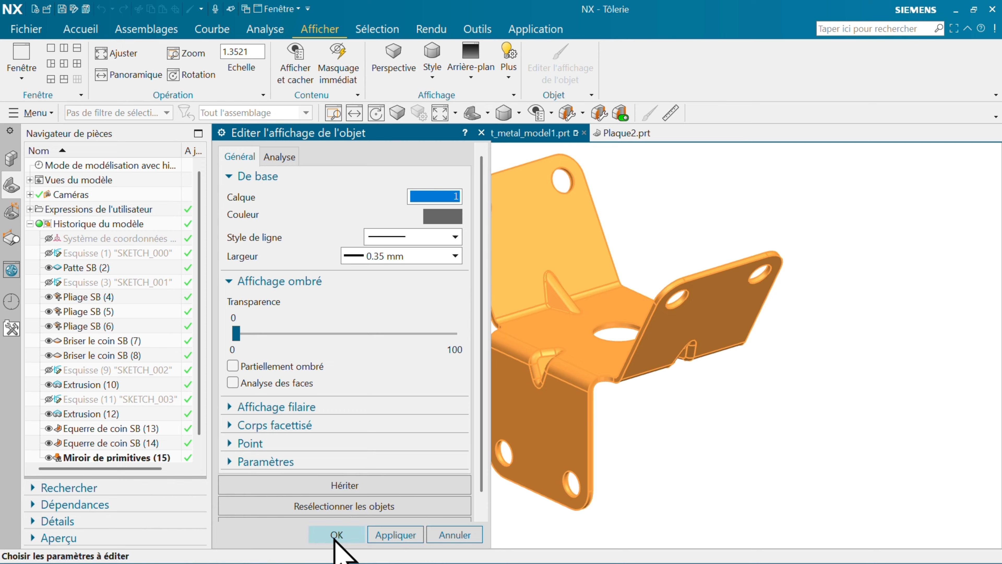
left_click(334, 535)
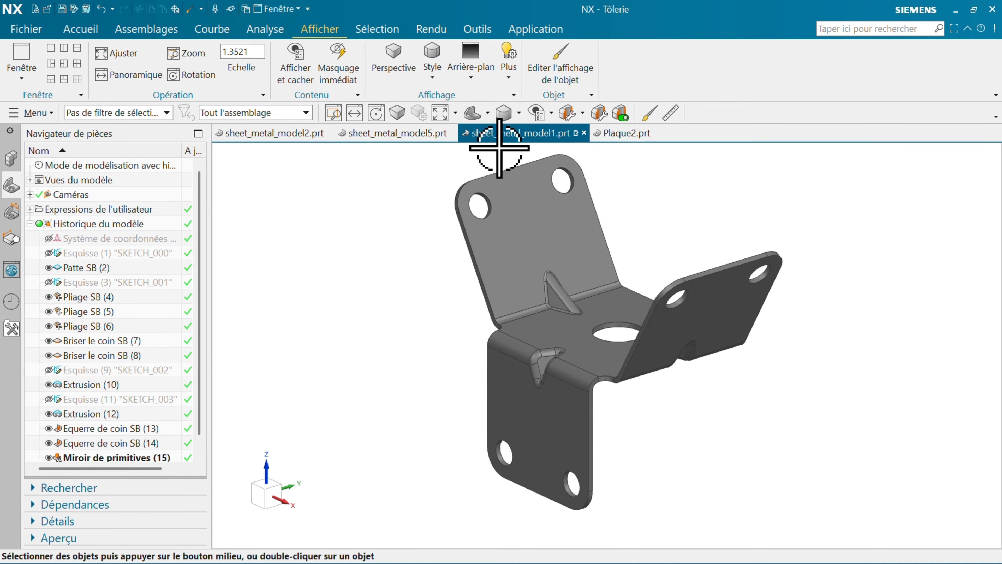
- Set the display style to shaded without edges (Ombré) and restore the standard trimetric-type view of the part
left_click(519, 113)
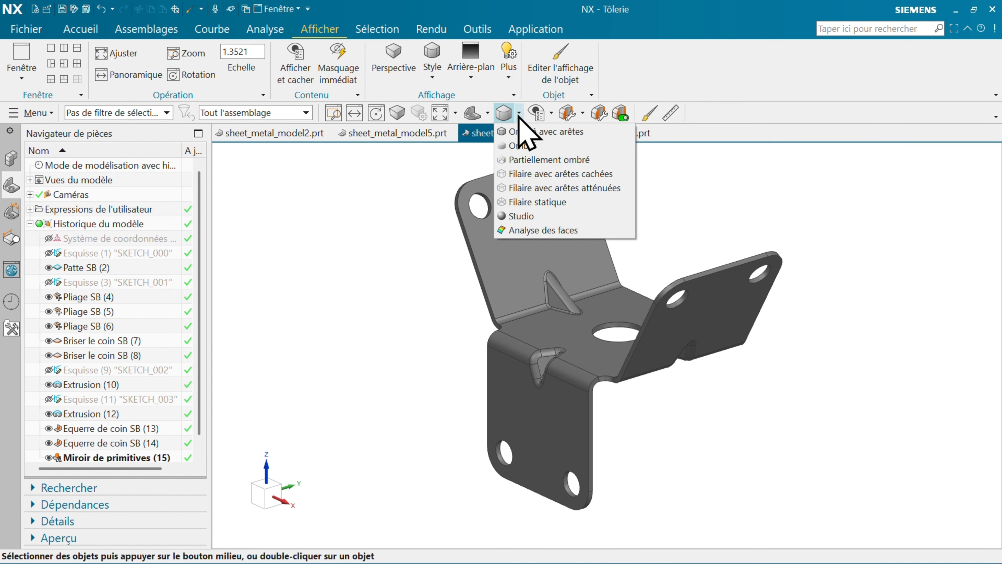
left_click(525, 146)
middle_click_drag(413, 411, 551, 406)
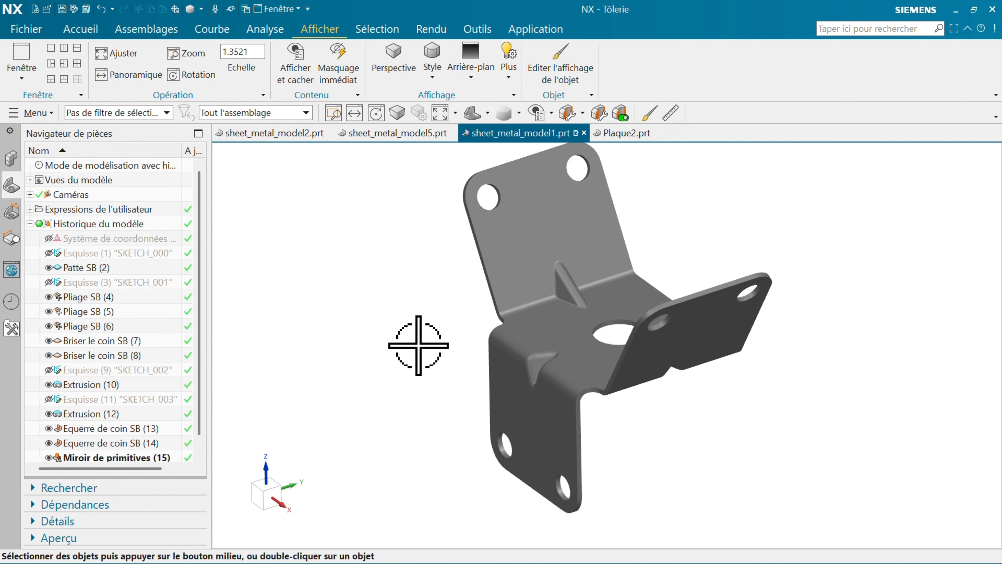
left_click(473, 114)
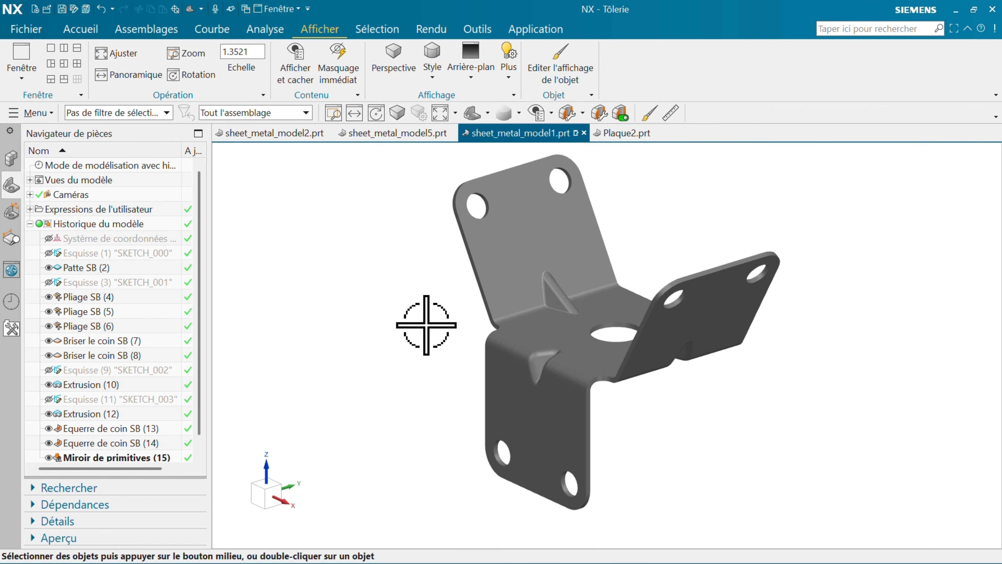